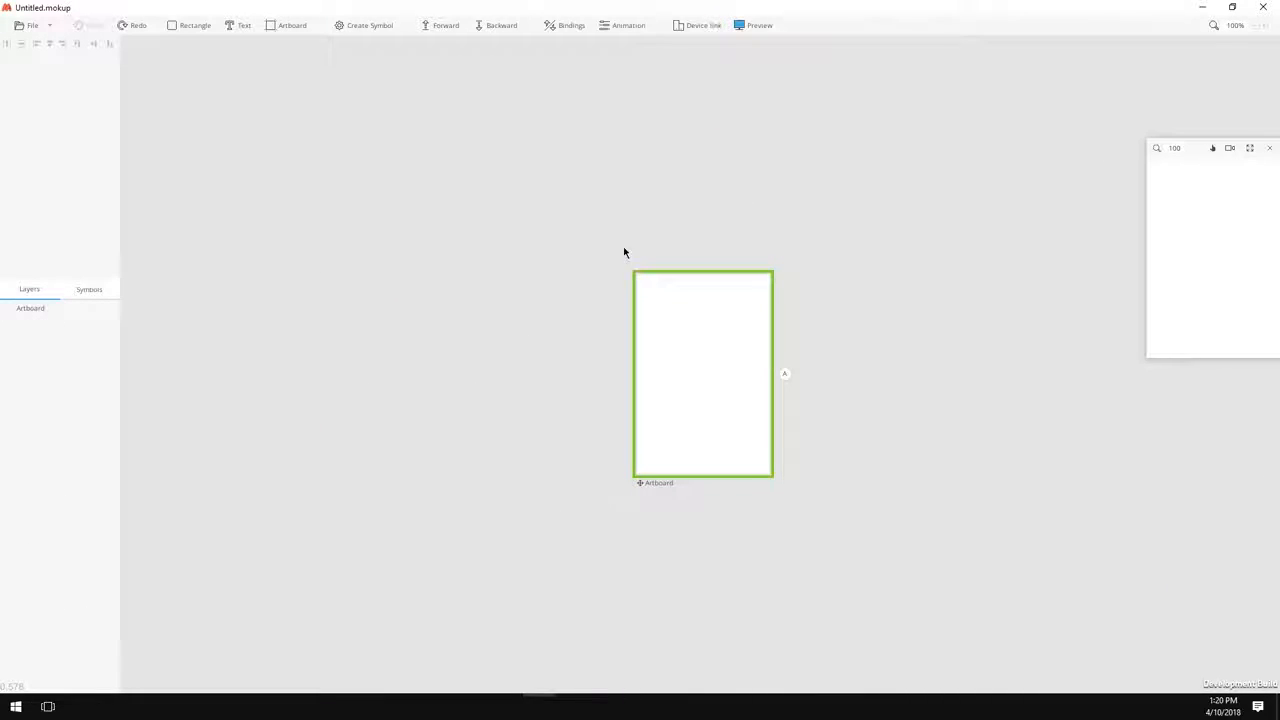
- Resize the artboard to 720 wide by 1280 high
{"action": "left_click", "coordinate": [654, 486]}
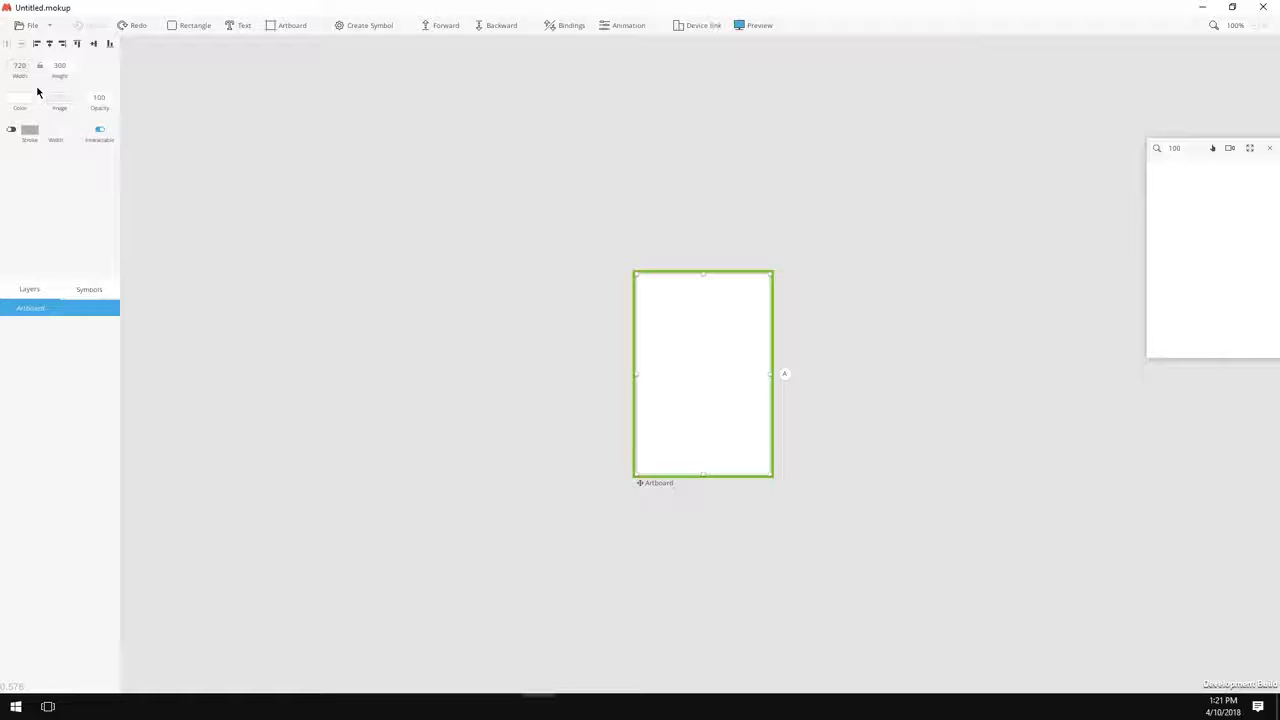
{"action": "key", "text": "Return"}
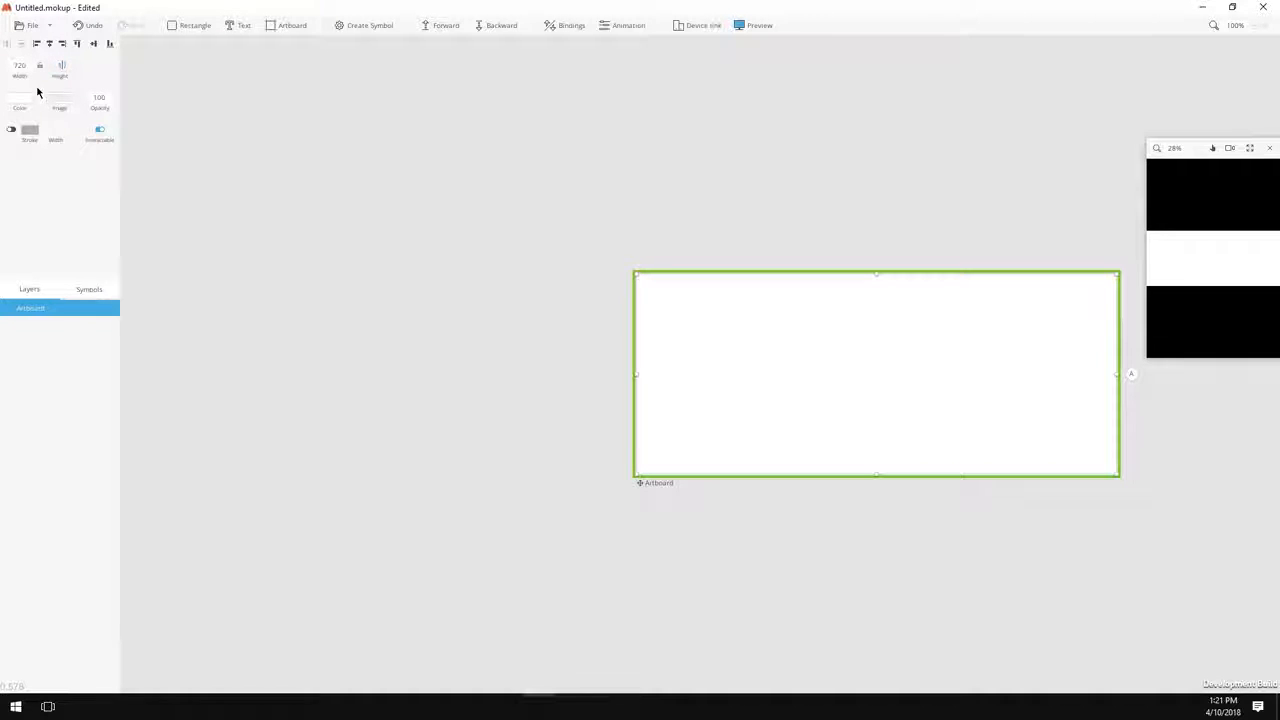
{"action": "type", "text": "1280"}
{"action": "key", "text": "Return"}
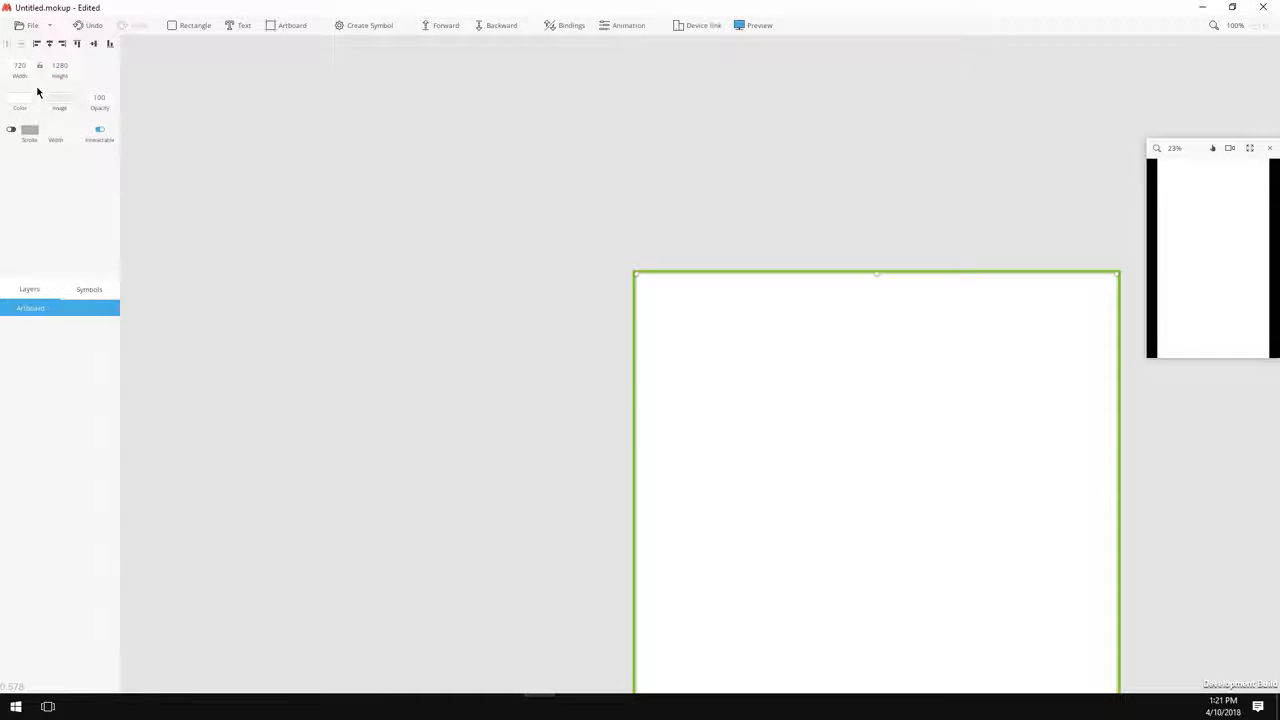
{"action": "left_click", "coordinate": [302, 155]}
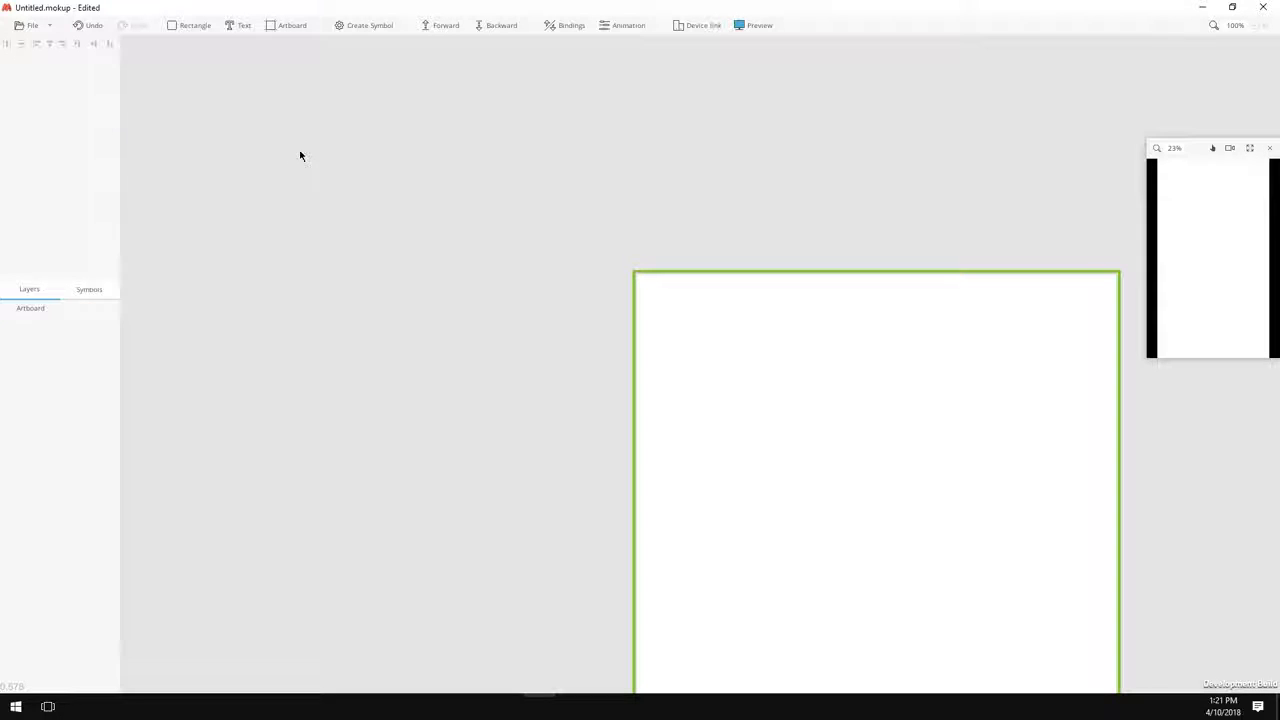
- Place a 44 by 44 rectangle in the upper part of the artboard
{"action": "left_click", "coordinate": [192, 27]}
{"action": "left_click", "coordinate": [775, 367]}
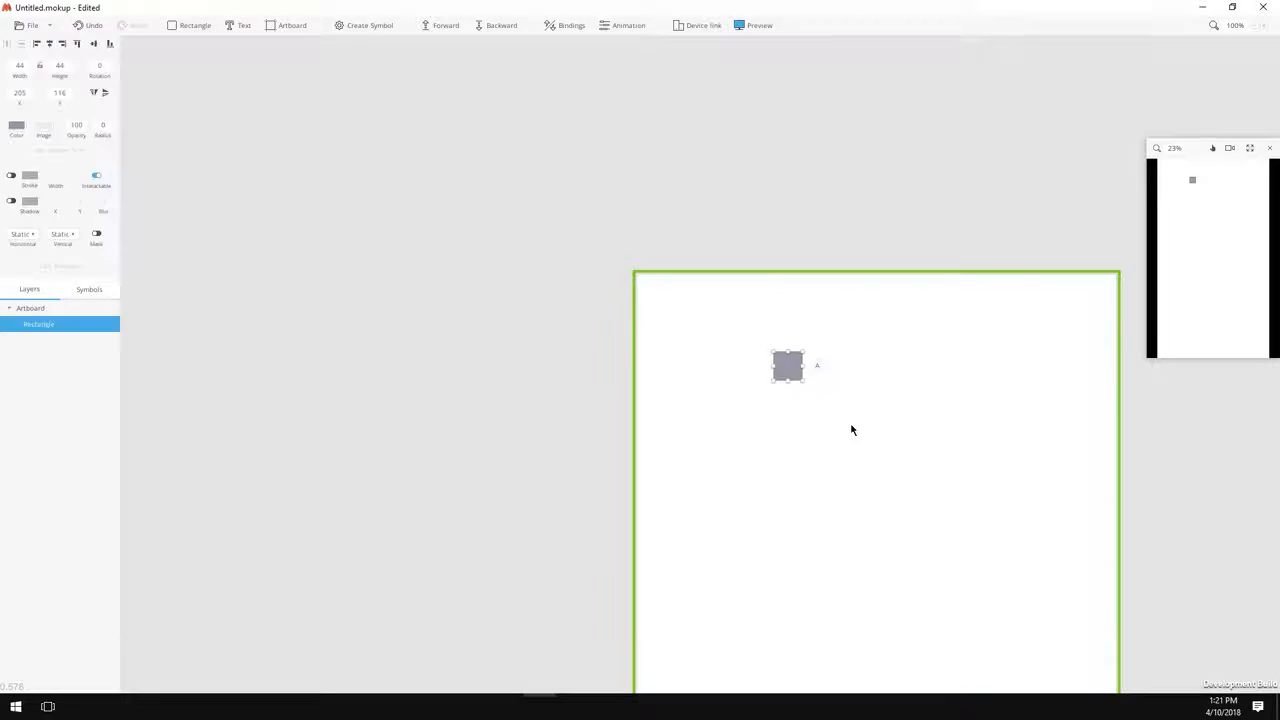
{"action": "left_click", "coordinate": [779, 355]}
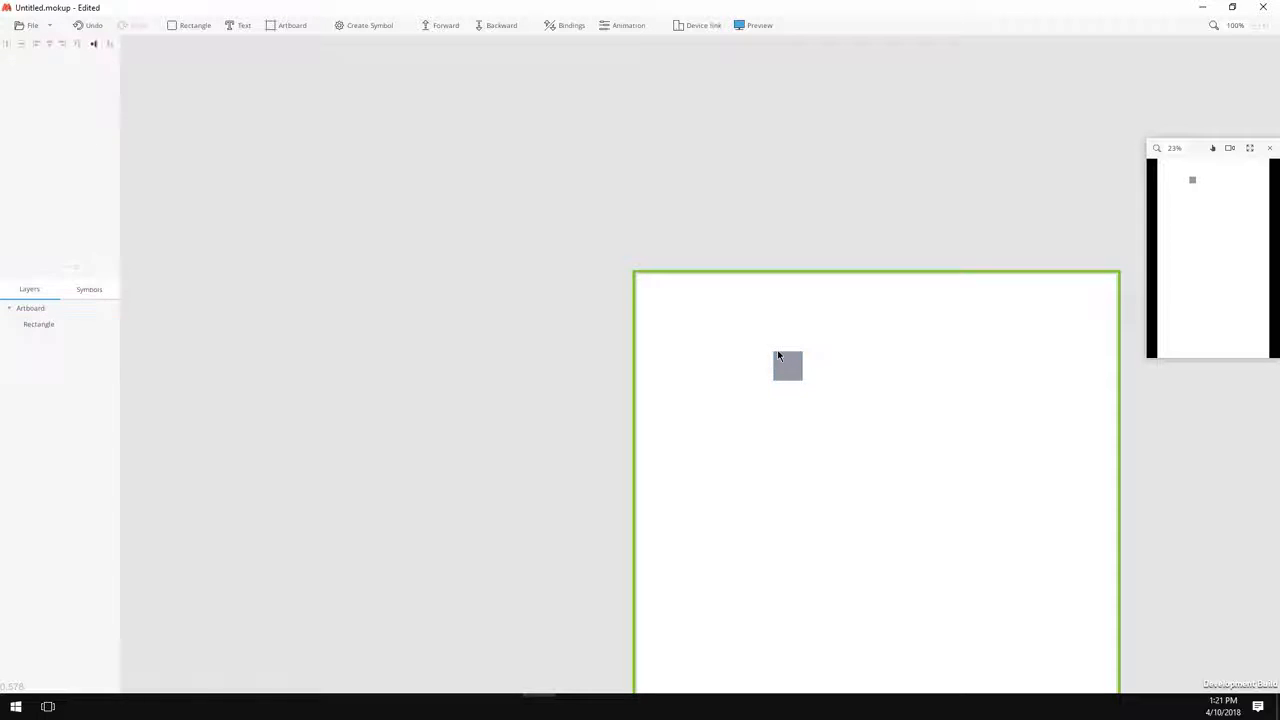
- Place a second 44 by 44 rectangle to the left of the first one, and delete it
{"action": "left_click", "coordinate": [785, 362]}
{"action": "left_click", "coordinate": [766, 381]}
{"action": "key", "text": "r"}
{"action": "mouse_move", "coordinate": [699, 364]}
{"action": "left_mouse_down"}
{"action": "mouse_move", "coordinate": [729, 391]}
{"action": "mouse_move", "coordinate": [706, 382]}
{"action": "left_mouse_up"}
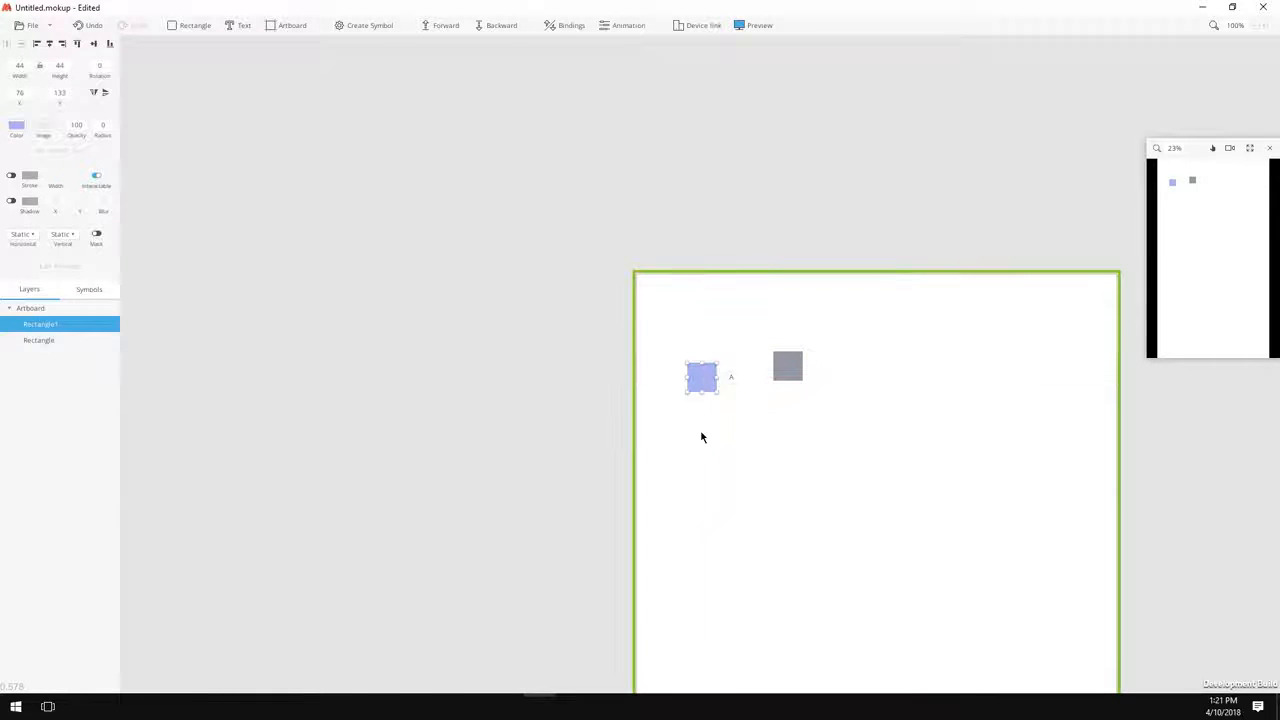
{"action": "key", "text": "Delete"}
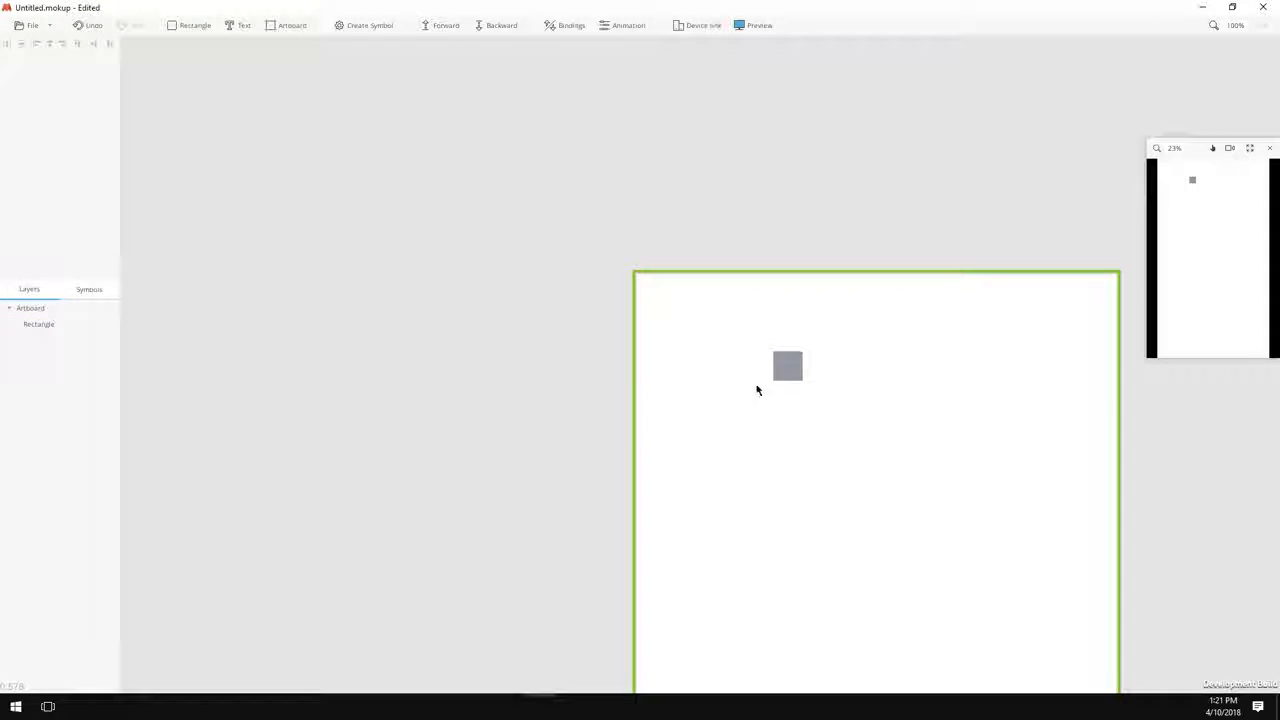
- Set the rectangle's width to 720 and its height to 100
{"action": "left_click", "coordinate": [788, 365]}
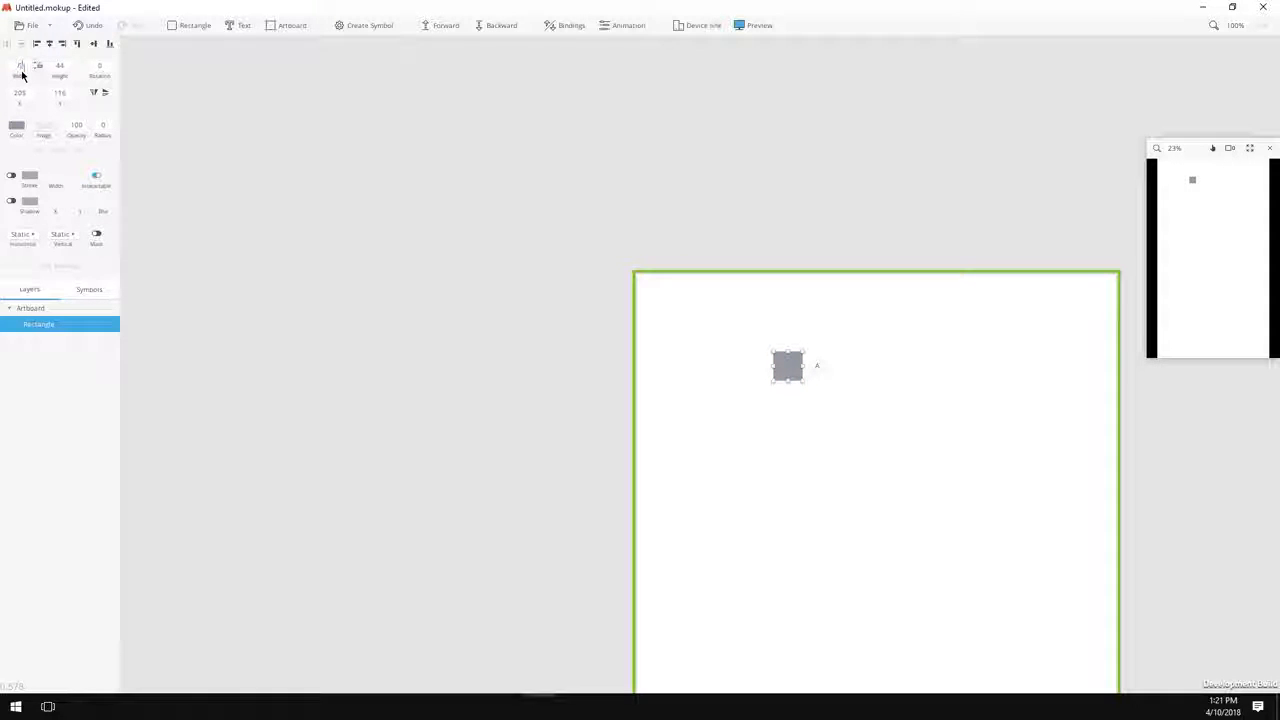
{"action": "key", "text": "Tab"}
{"action": "type", "text": "100"}
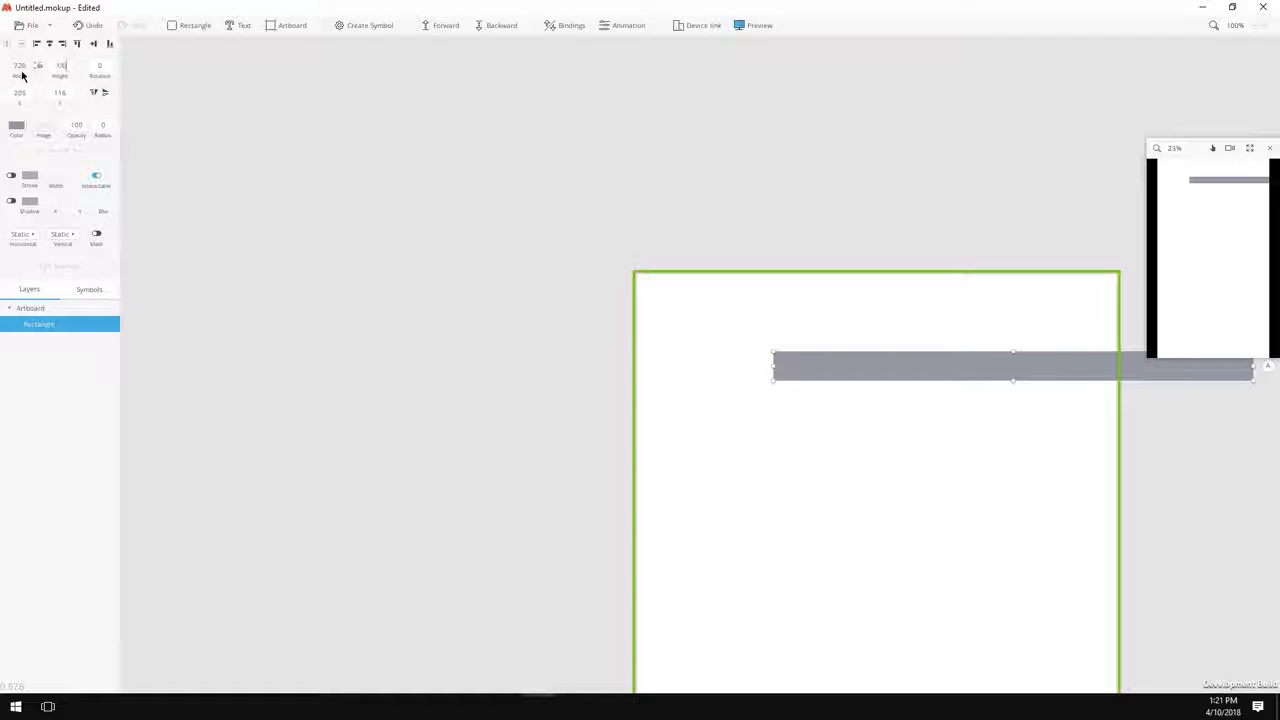
{"action": "key", "text": "Return"}
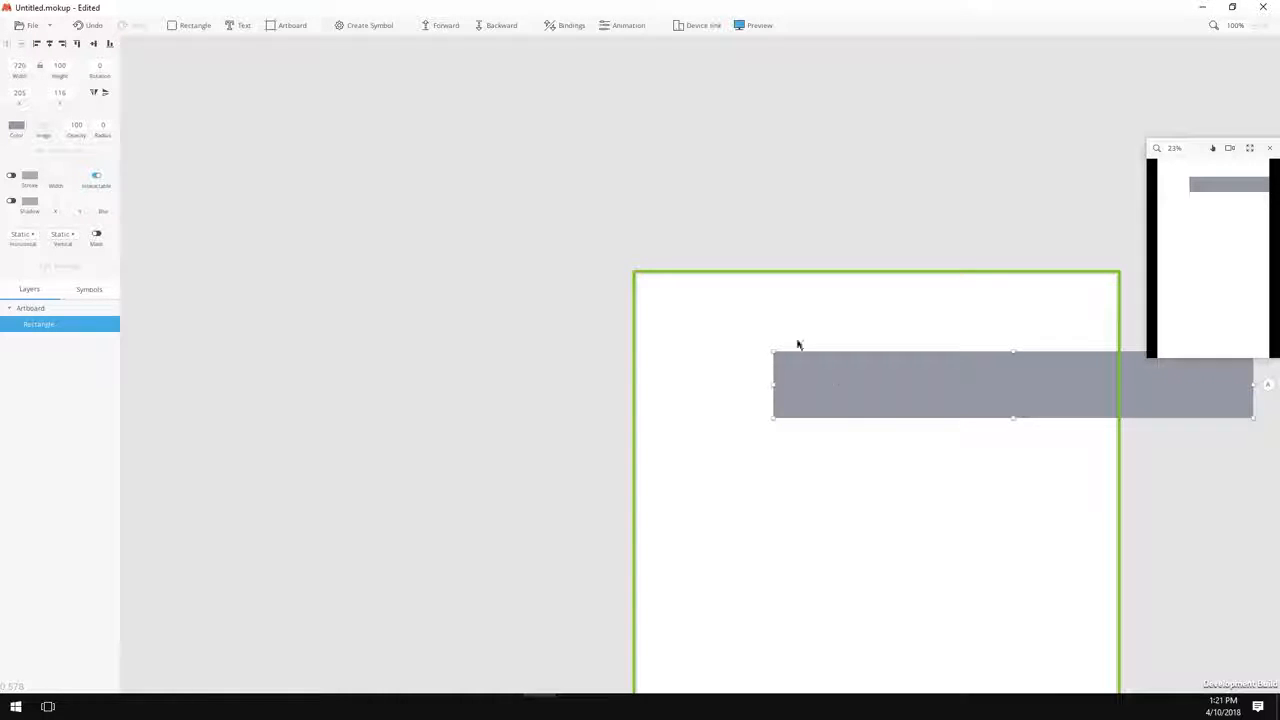
- Change the rectangle's fill colour to black
{"action": "left_click", "coordinate": [17, 126]}
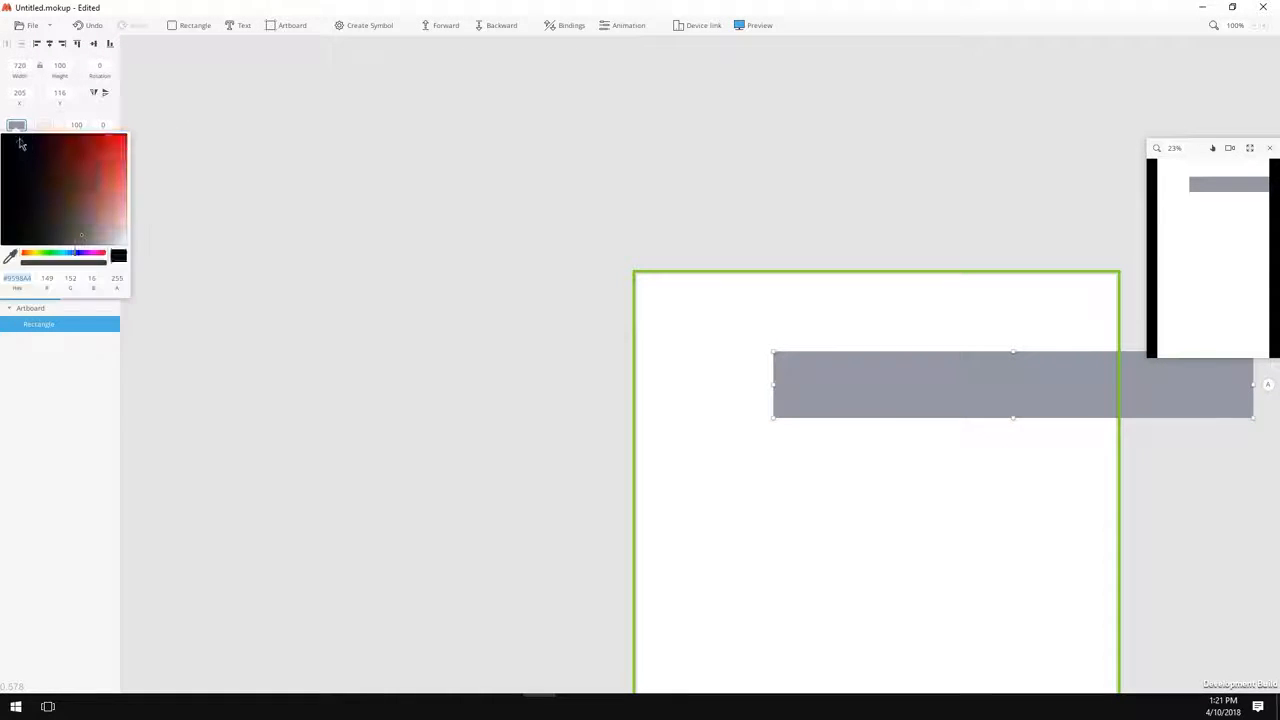
{"action": "left_click_drag", "start_coordinate": [20, 146], "coordinate": [2, 122]}
{"action": "left_click", "coordinate": [104, 117]}
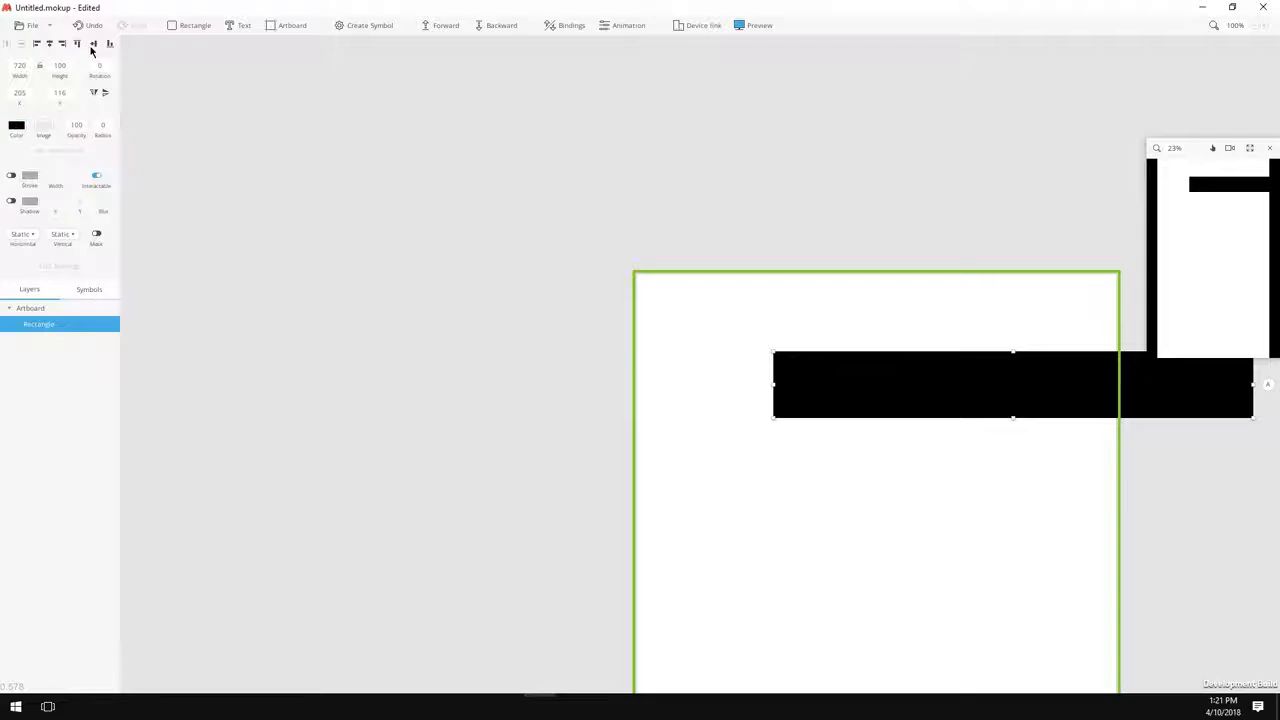
- Align the black rectangle to the artboard's horizontal centre and top edge to form a header bar
{"action": "left_click", "coordinate": [50, 44]}
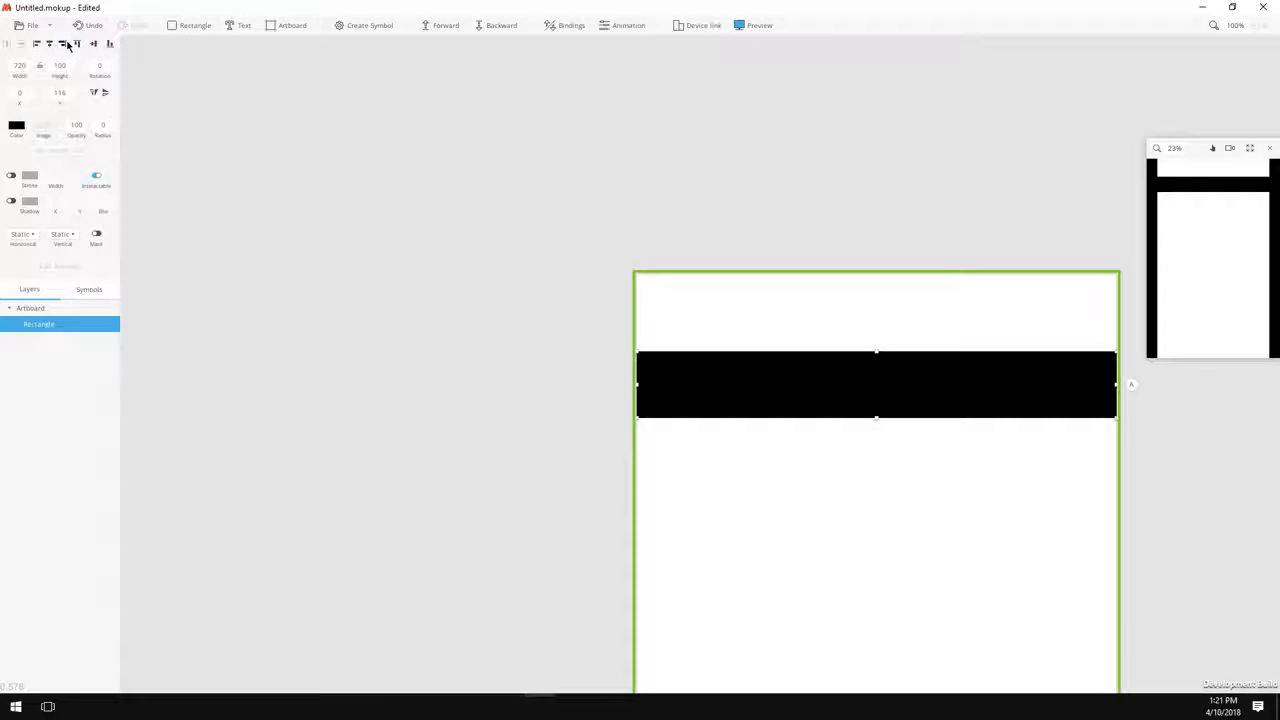
{"action": "left_click", "coordinate": [78, 44]}
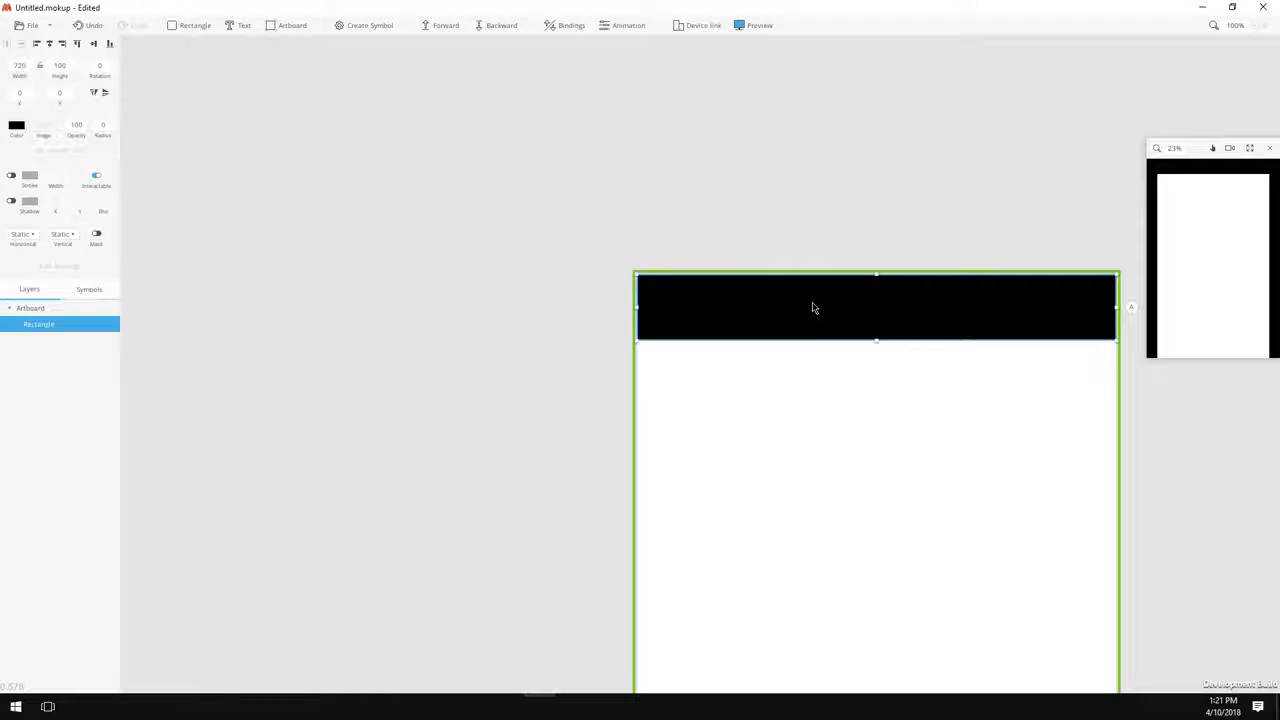
{"action": "left_click", "coordinate": [724, 377]}
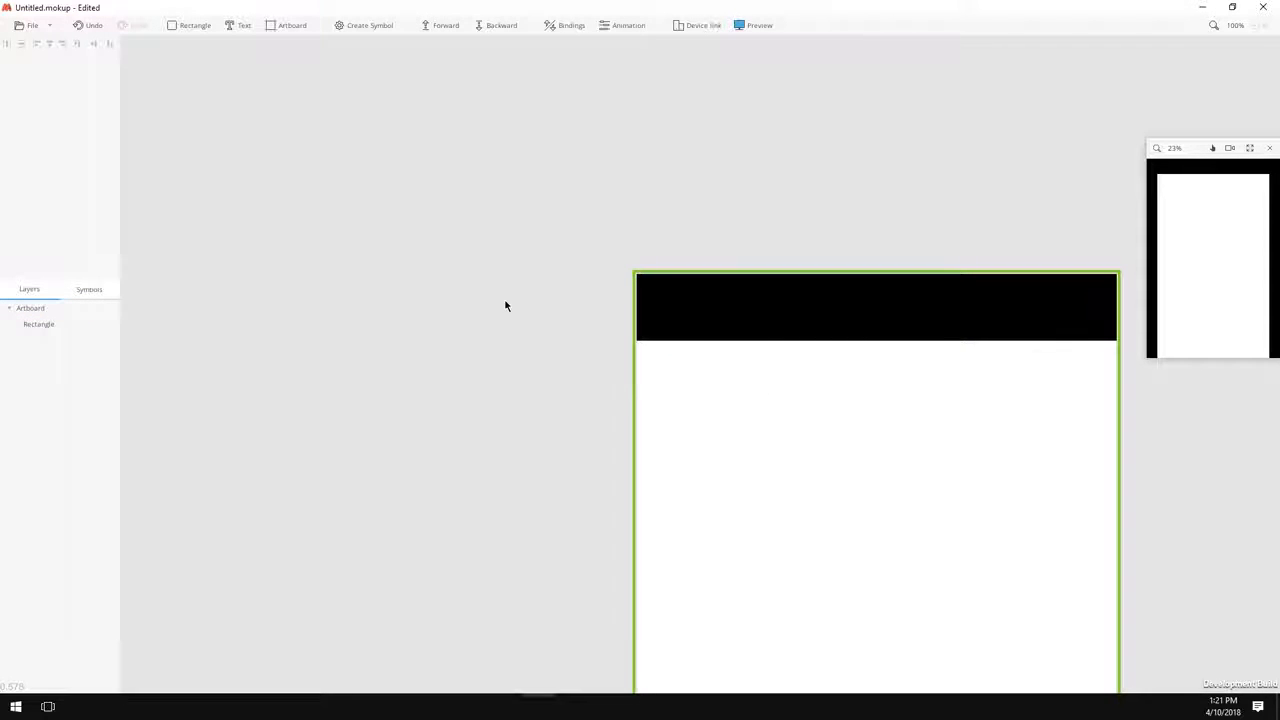
- Add a text box about 194 by 56 below the black header bar, reading "MY SHOP"
{"action": "left_click", "coordinate": [232, 27]}
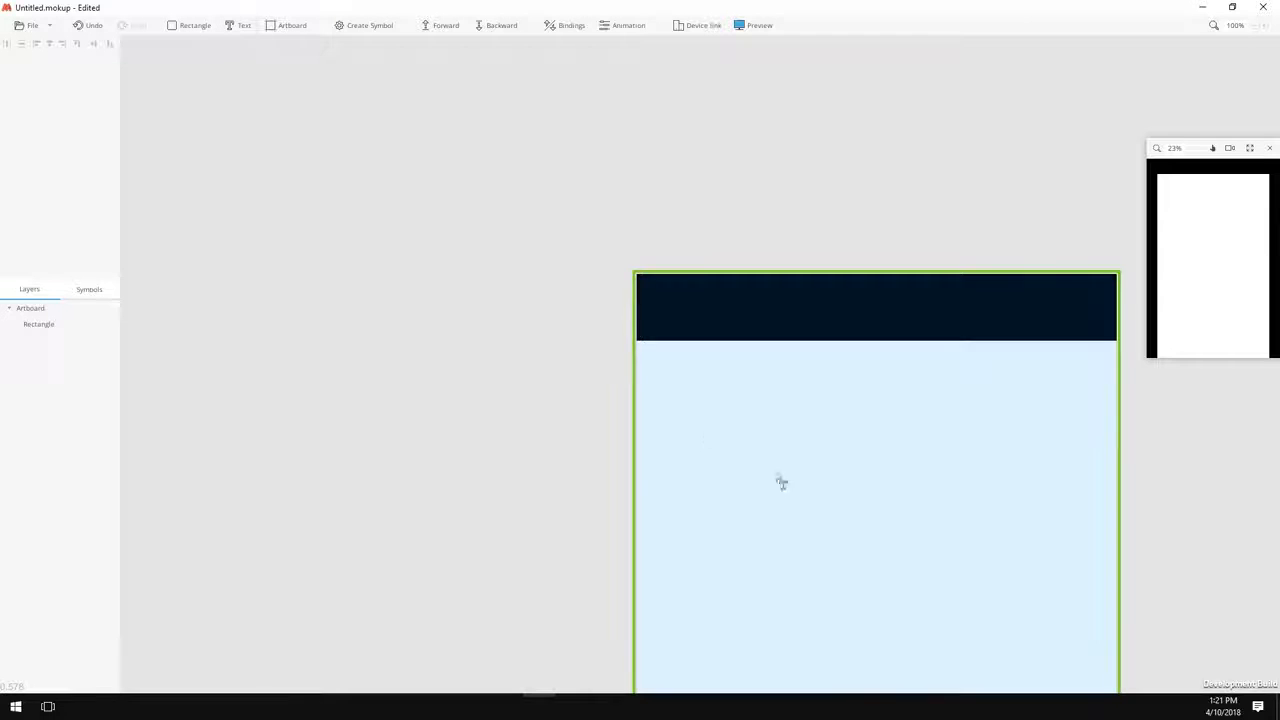
{"action": "left_click", "coordinate": [808, 426]}
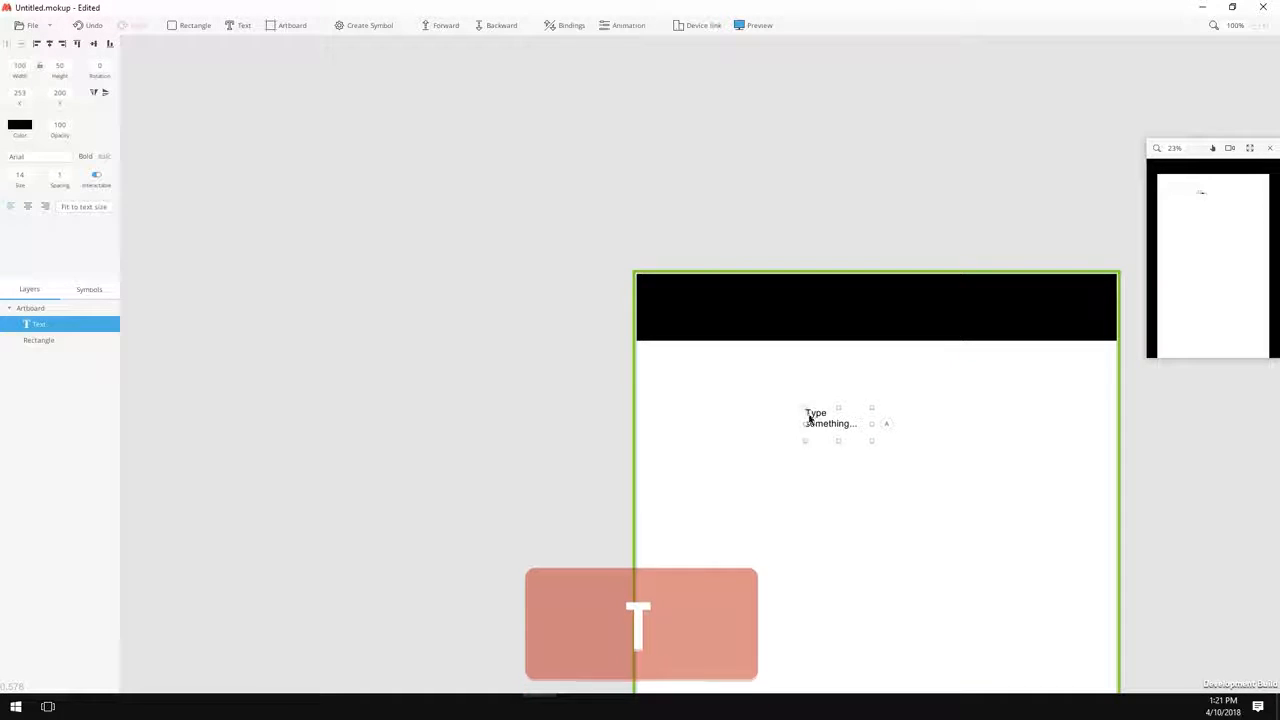
{"action": "left_click_drag", "start_coordinate": [821, 410], "coordinate": [946, 437]}
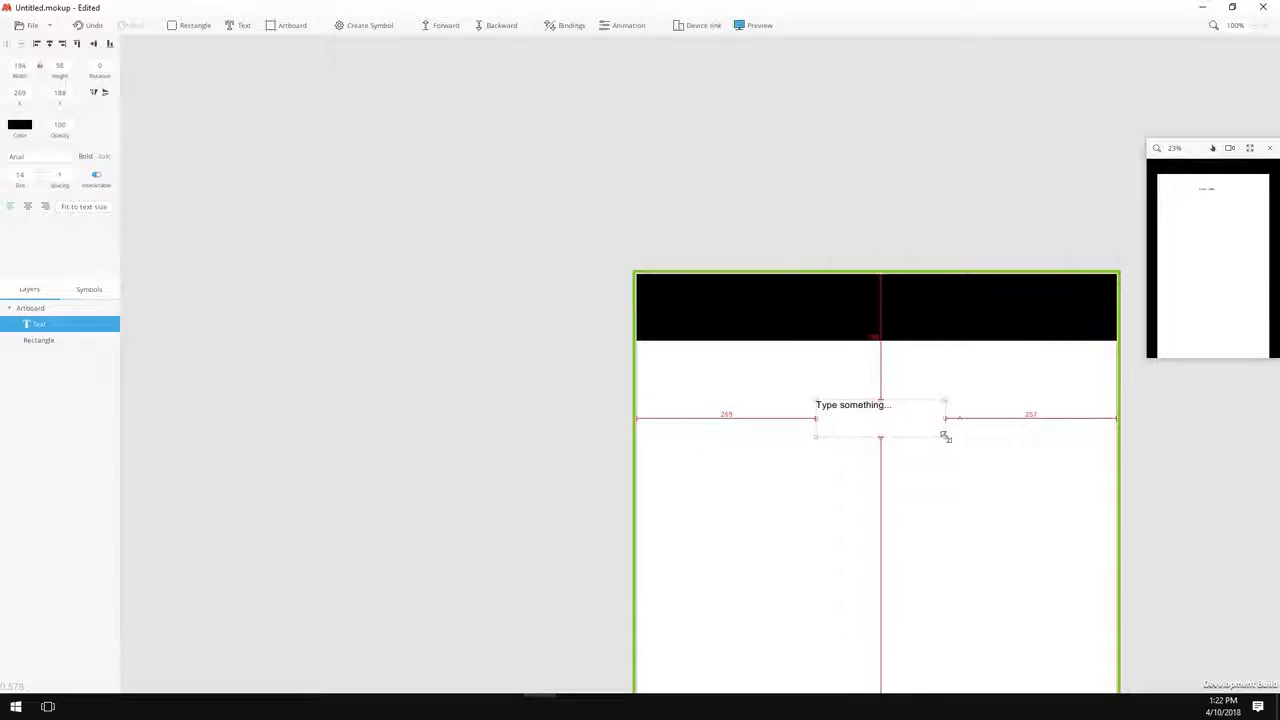
{"action": "double_click", "coordinate": [877, 419]}
{"action": "type", "text": "MY SHOP"}
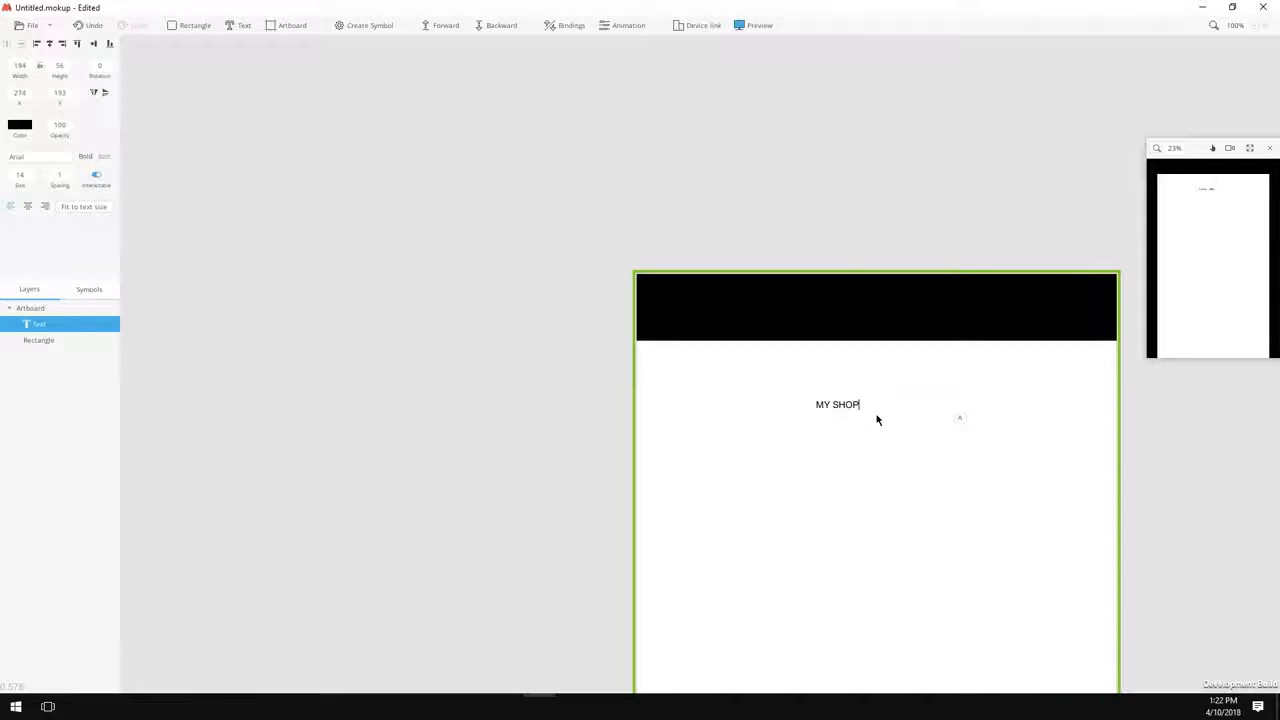
{"action": "left_click", "coordinate": [875, 442]}
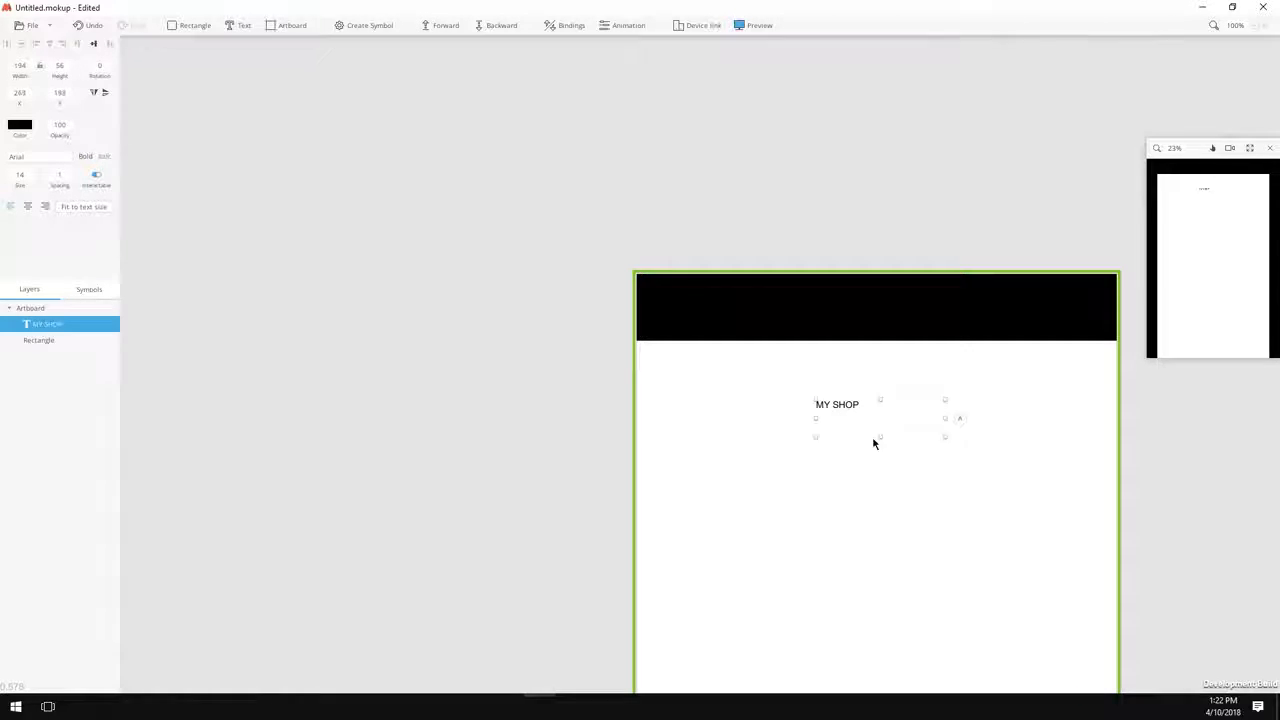
- Format the MY SHOP text as Roboto, size 30, centre-aligned, with its box fitted to the text size
{"action": "left_click", "coordinate": [844, 413]}
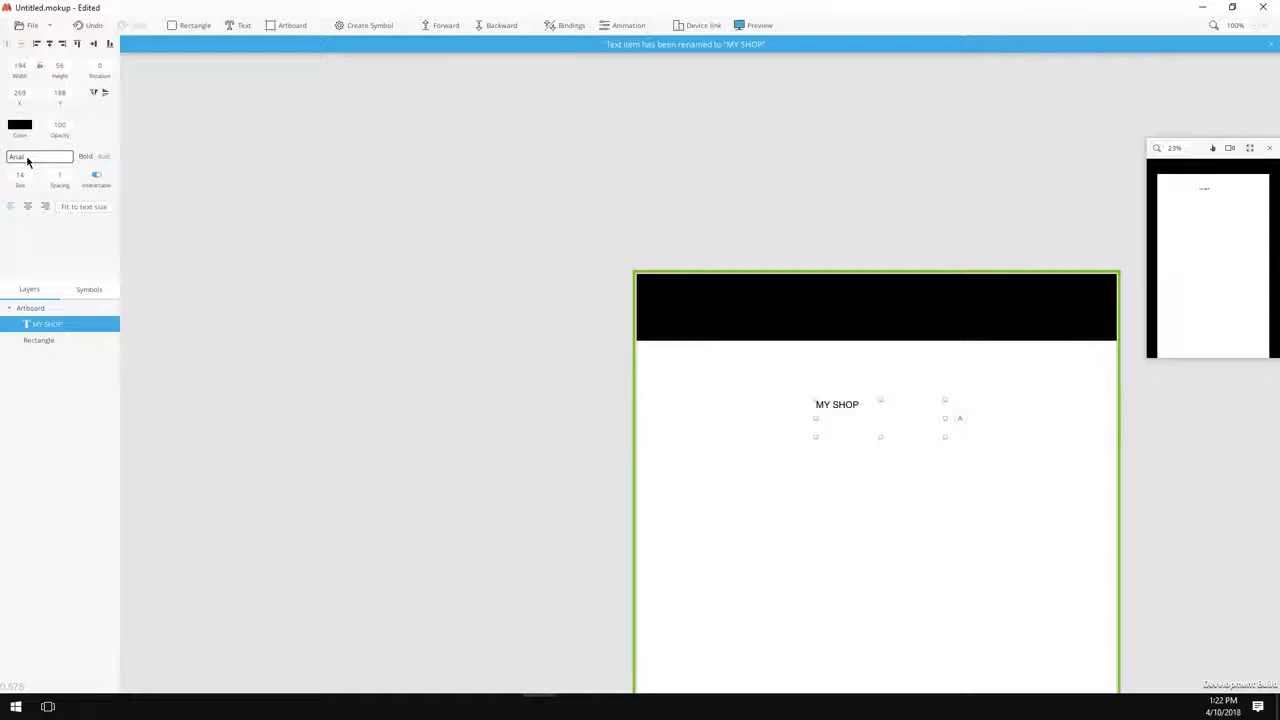
{"action": "left_click", "coordinate": [27, 161]}
{"action": "type", "text": "robo"}
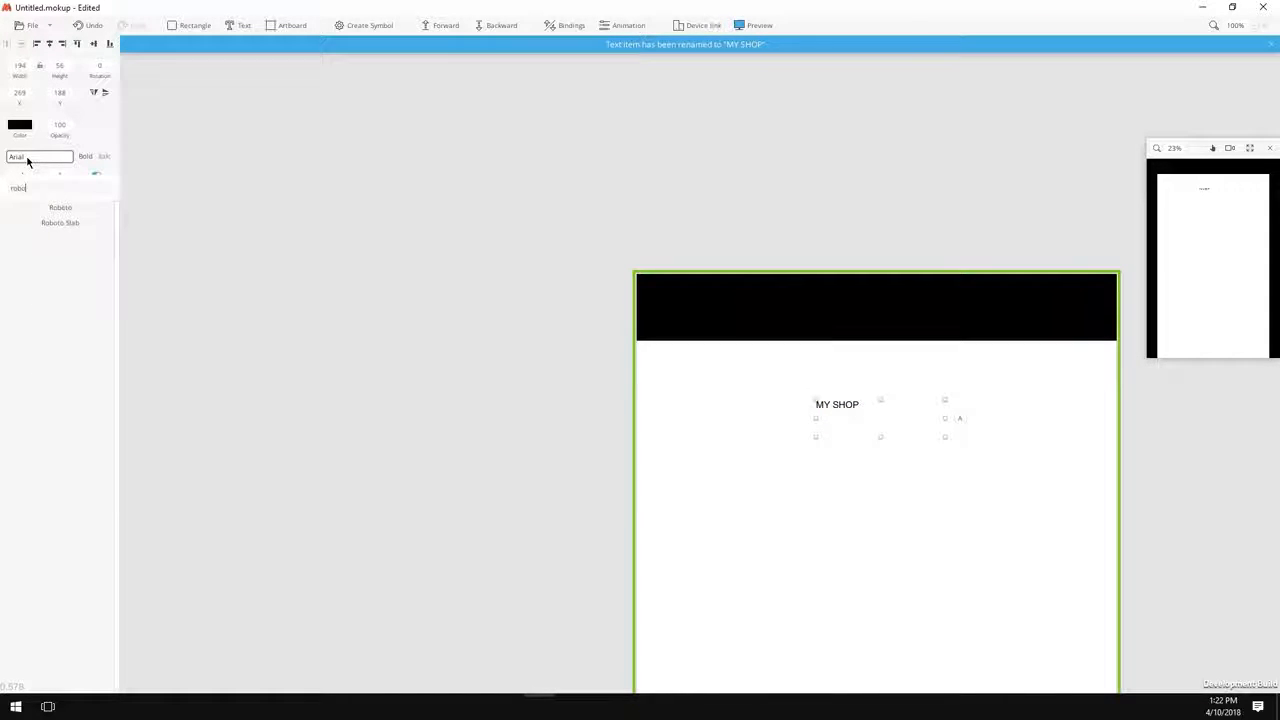
{"action": "left_click", "coordinate": [52, 207]}
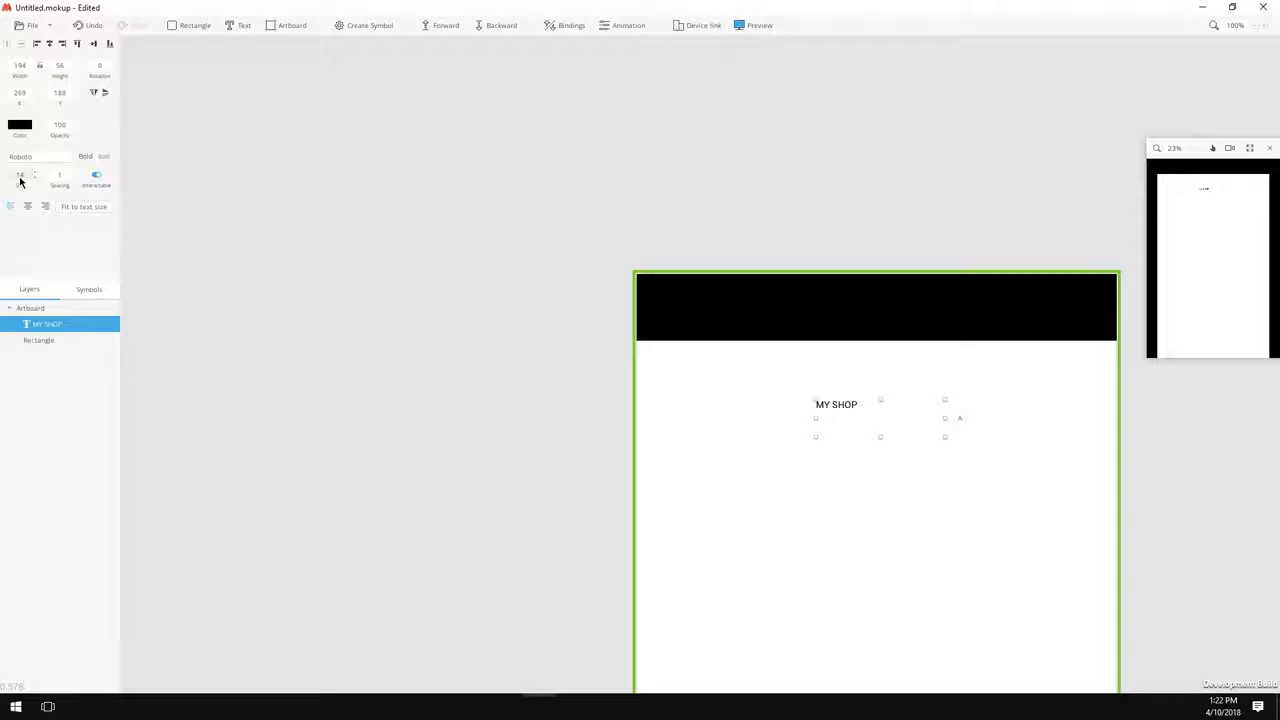
{"action": "left_click", "coordinate": [19, 177]}
{"action": "type", "text": "30"}
{"action": "key", "text": "Return"}
{"action": "left_click", "coordinate": [27, 207]}
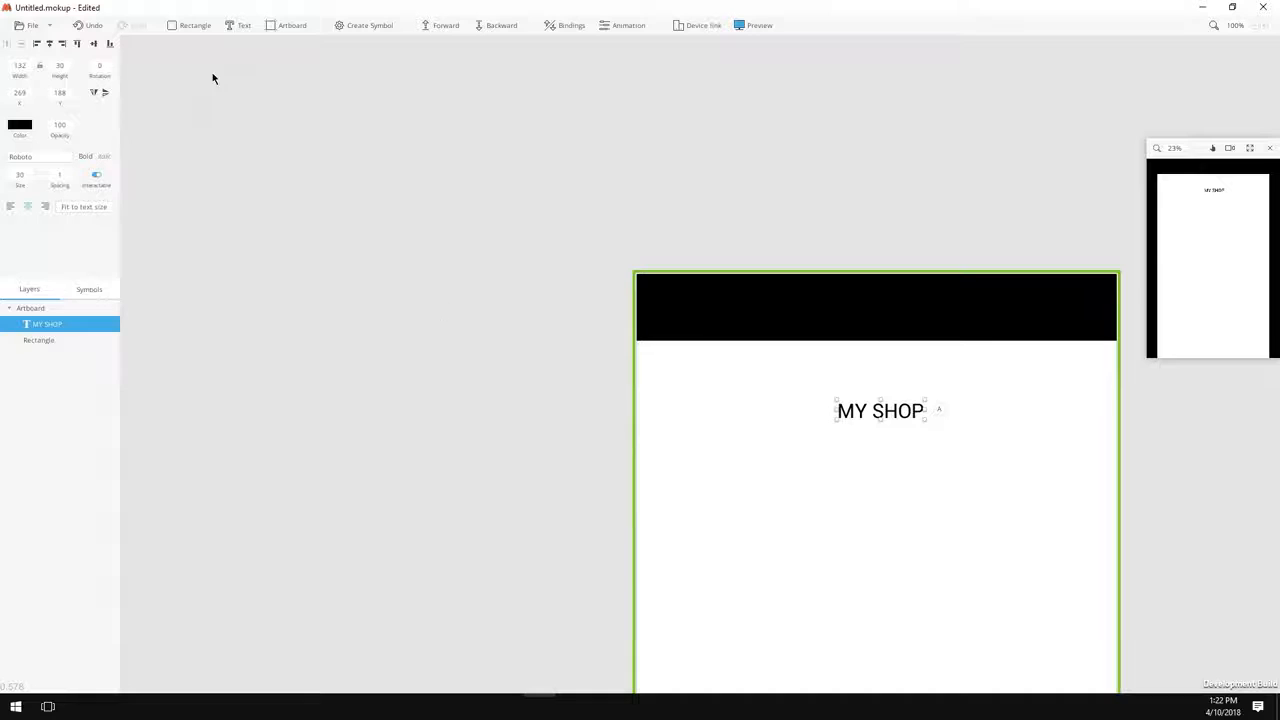
- Create a 16 by 16 rectangle just left of the MY SHOP text and round it into a circle with radius 22
{"action": "left_click", "coordinate": [190, 26]}
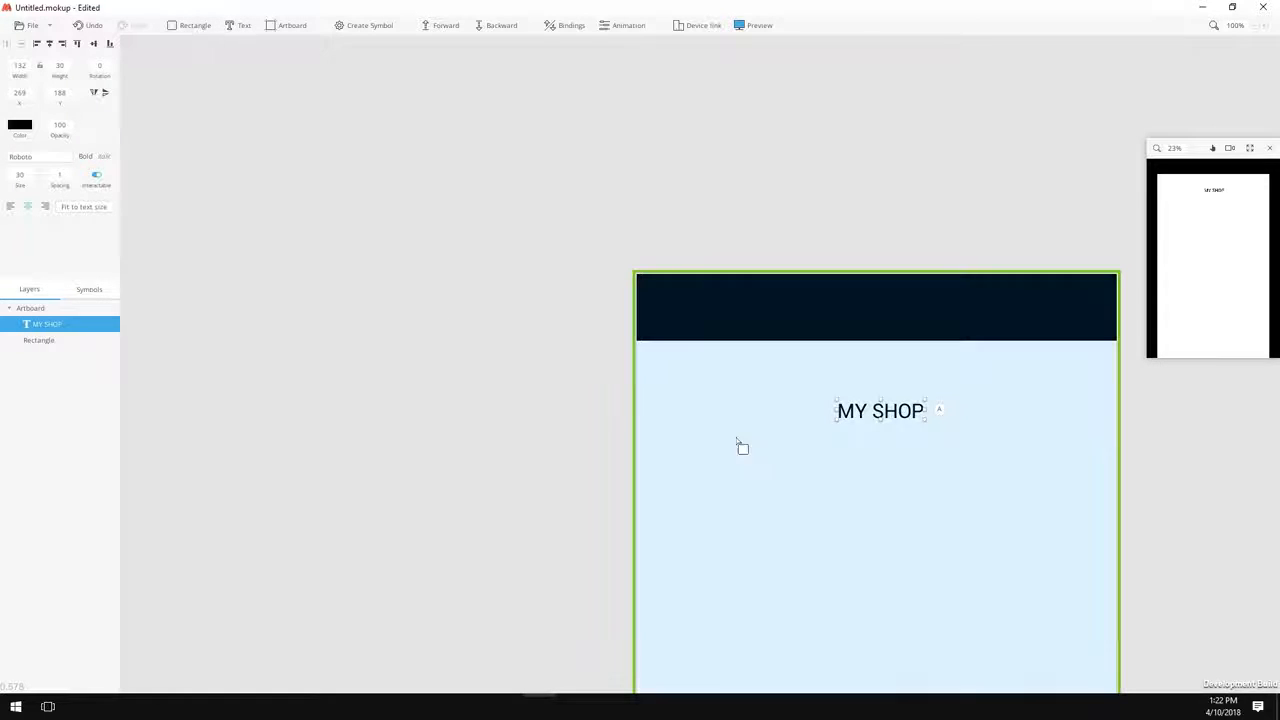
{"action": "left_click", "coordinate": [771, 403]}
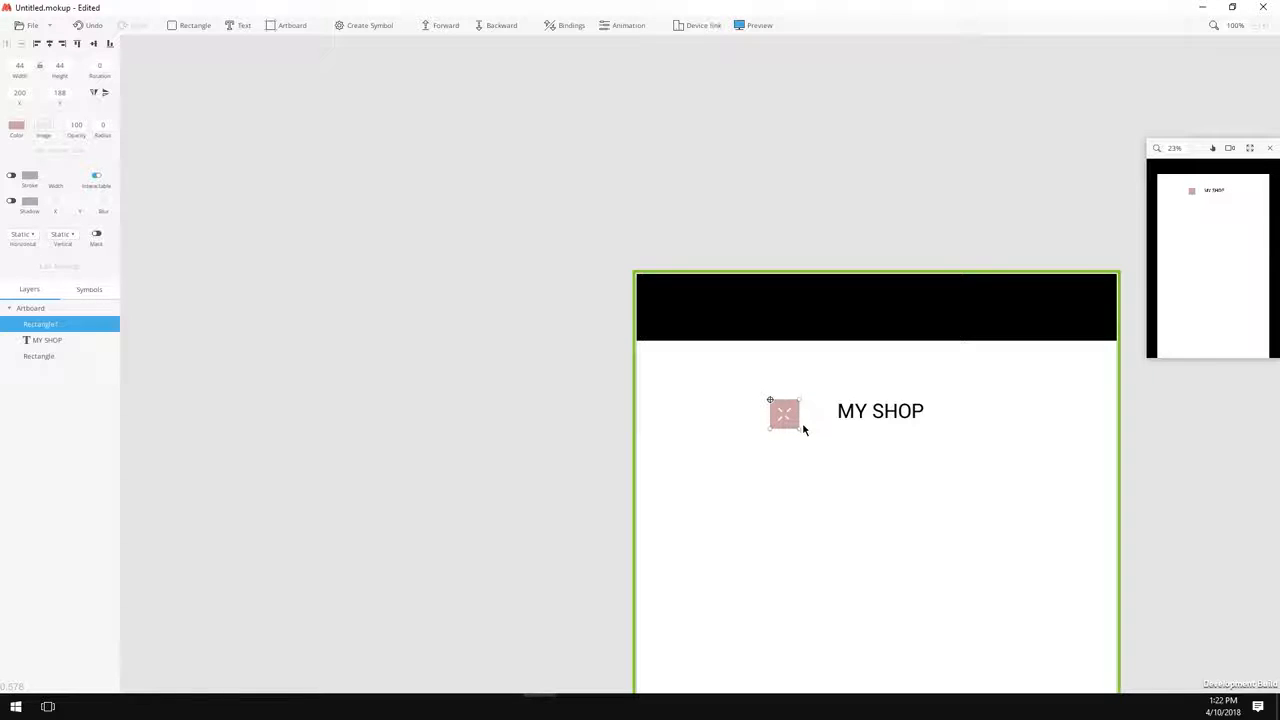
{"action": "scroll", "coordinate": [804, 426], "scroll_direction": "up", "scroll_amount": 5, "text": "ctrl"}
{"action": "scroll", "coordinate": [806, 429], "scroll_direction": "up", "scroll_amount": 3, "text": "ctrl"}
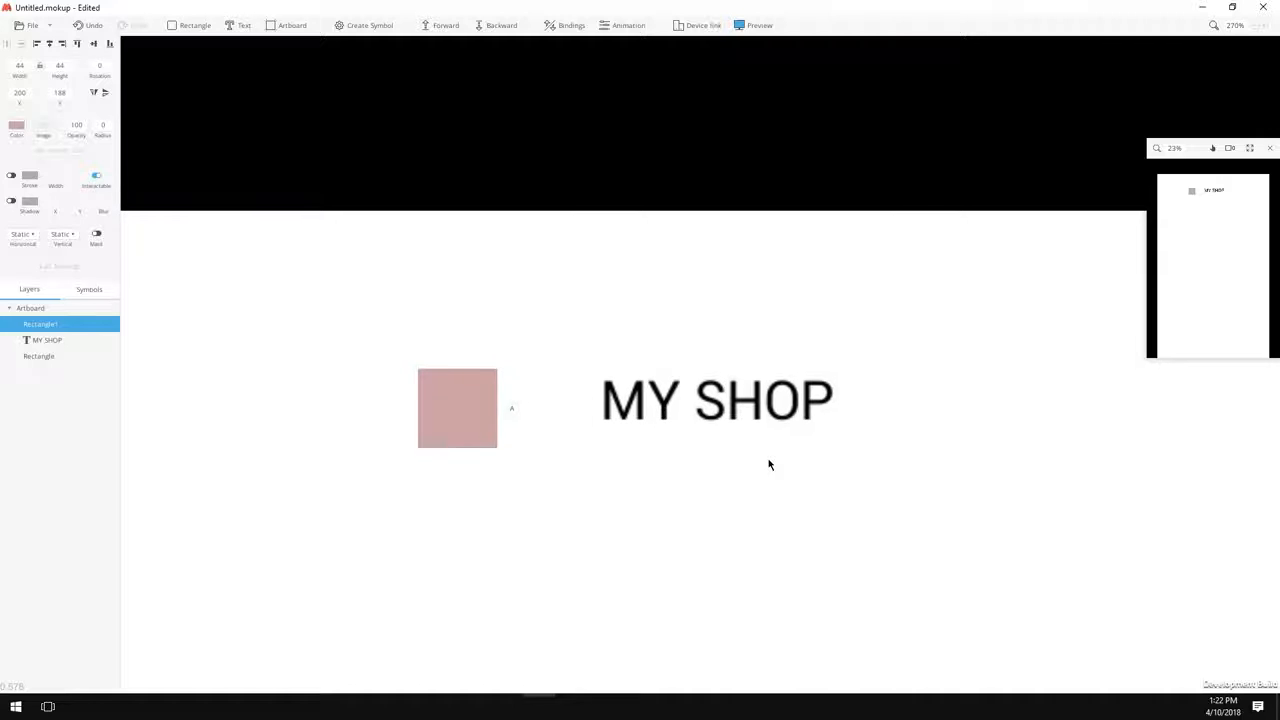
{"action": "key", "text": "space"}
{"action": "left_click_drag", "start_coordinate": [496, 448], "coordinate": [562, 398]}
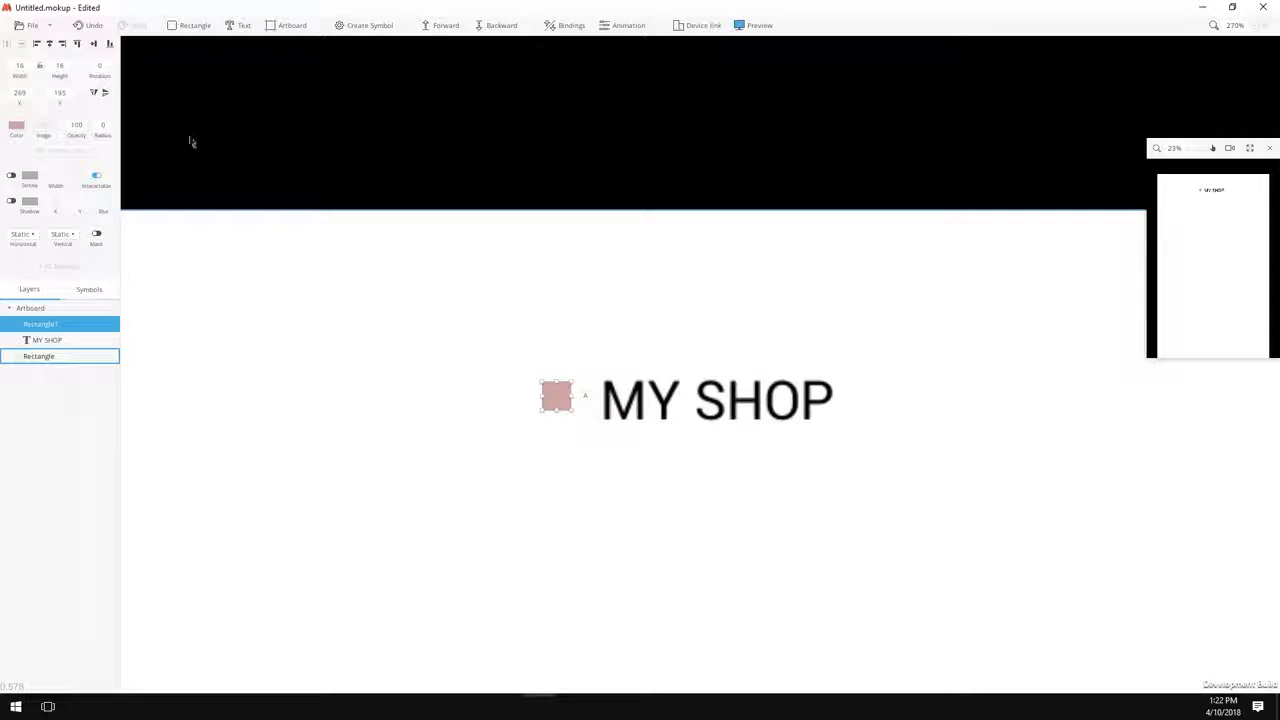
{"action": "left_click_drag", "start_coordinate": [101, 136], "coordinate": [117, 137]}
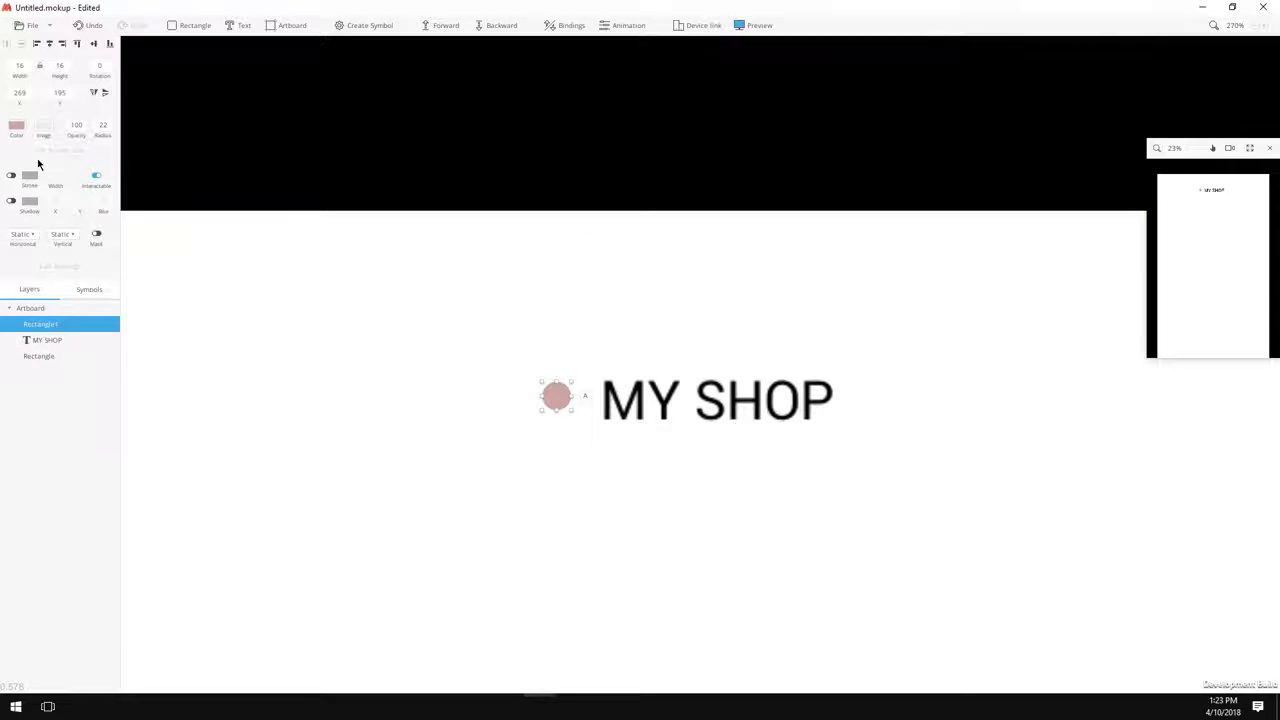
- Duplicate the circle to the right side of MY SHOP, and distribute both circles and the text evenly horizontally
{"action": "key", "text": "ctrl+d"}
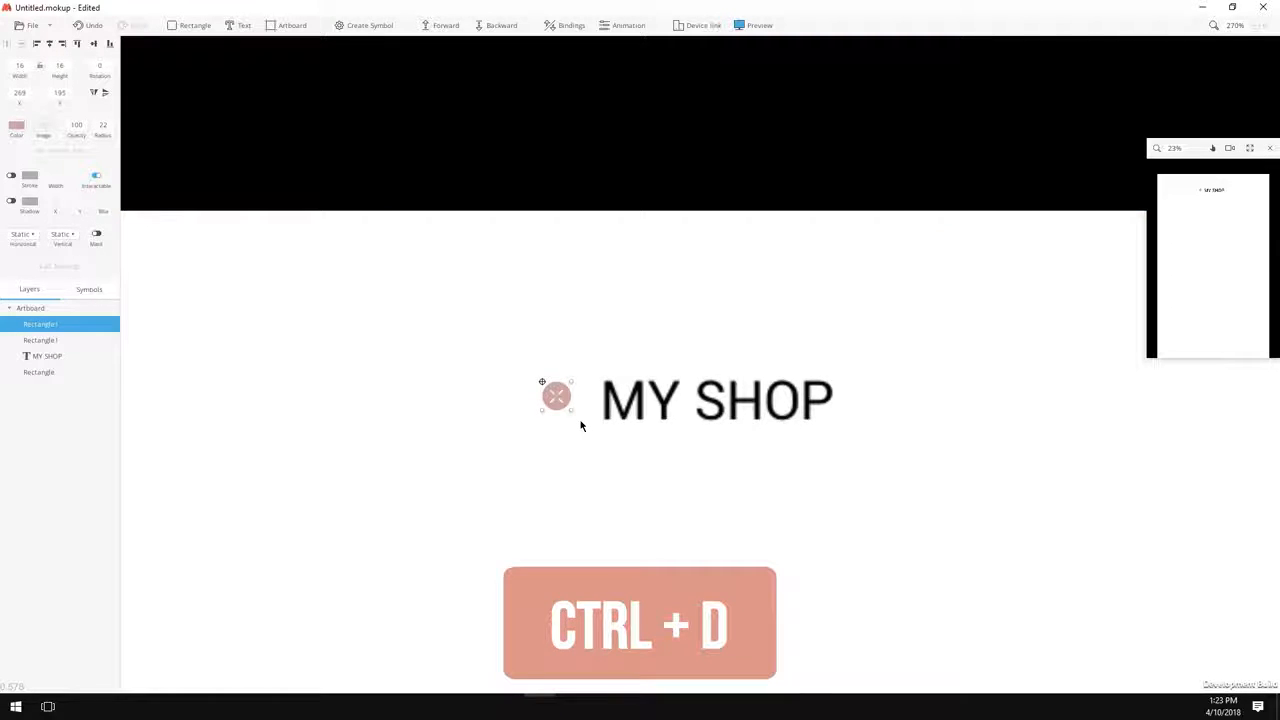
{"action": "left_click_drag", "start_coordinate": [555, 399], "coordinate": [864, 398]}
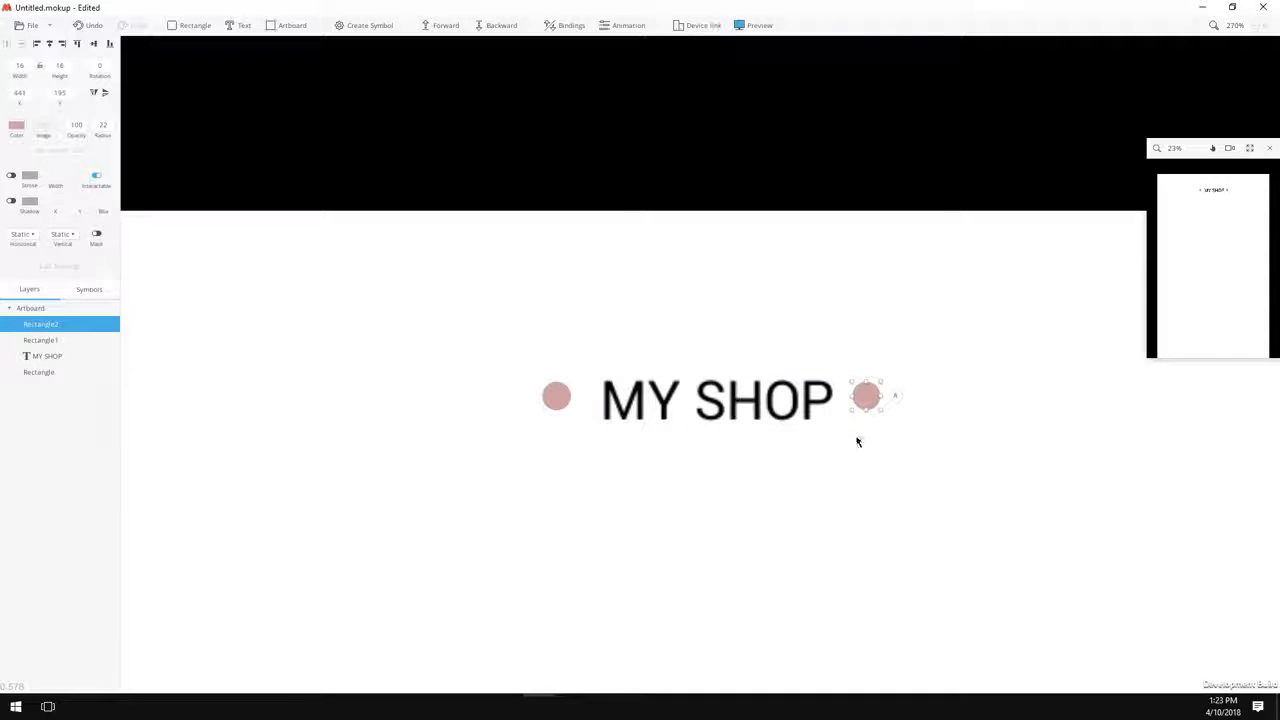
{"action": "left_click", "coordinate": [812, 398], "text": "shift"}
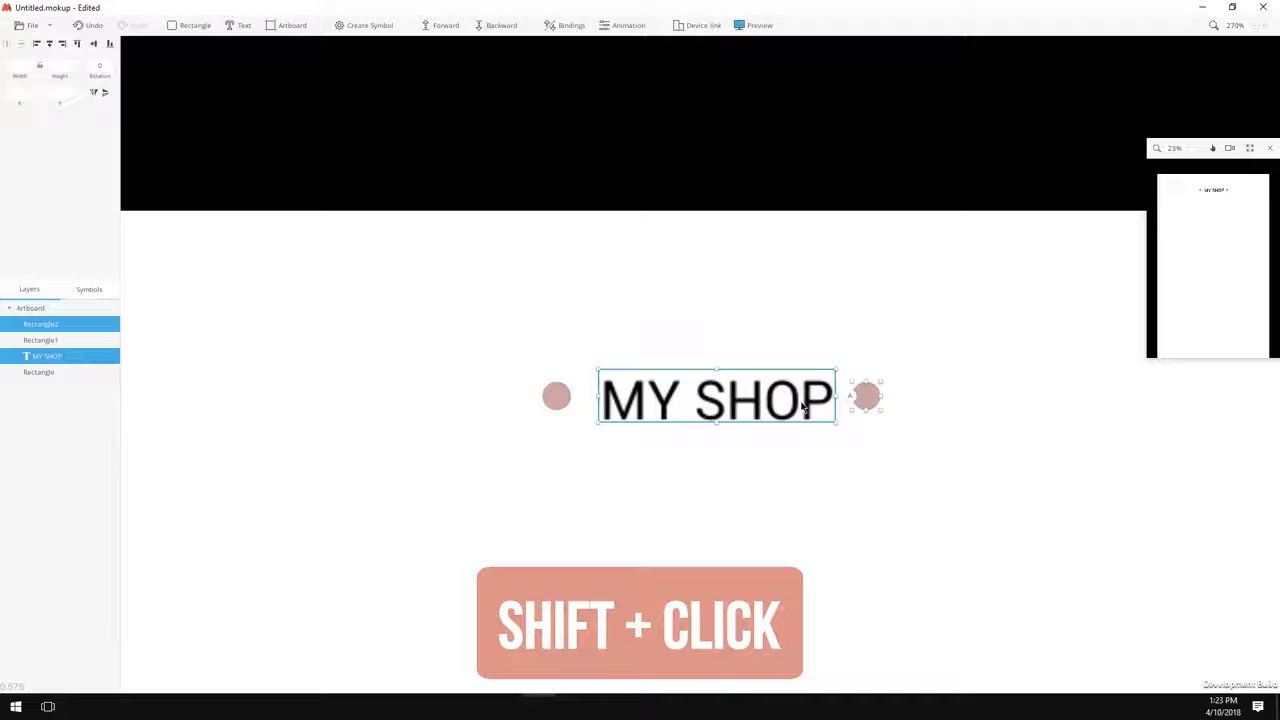
{"action": "left_click", "coordinate": [548, 398], "text": "shift"}
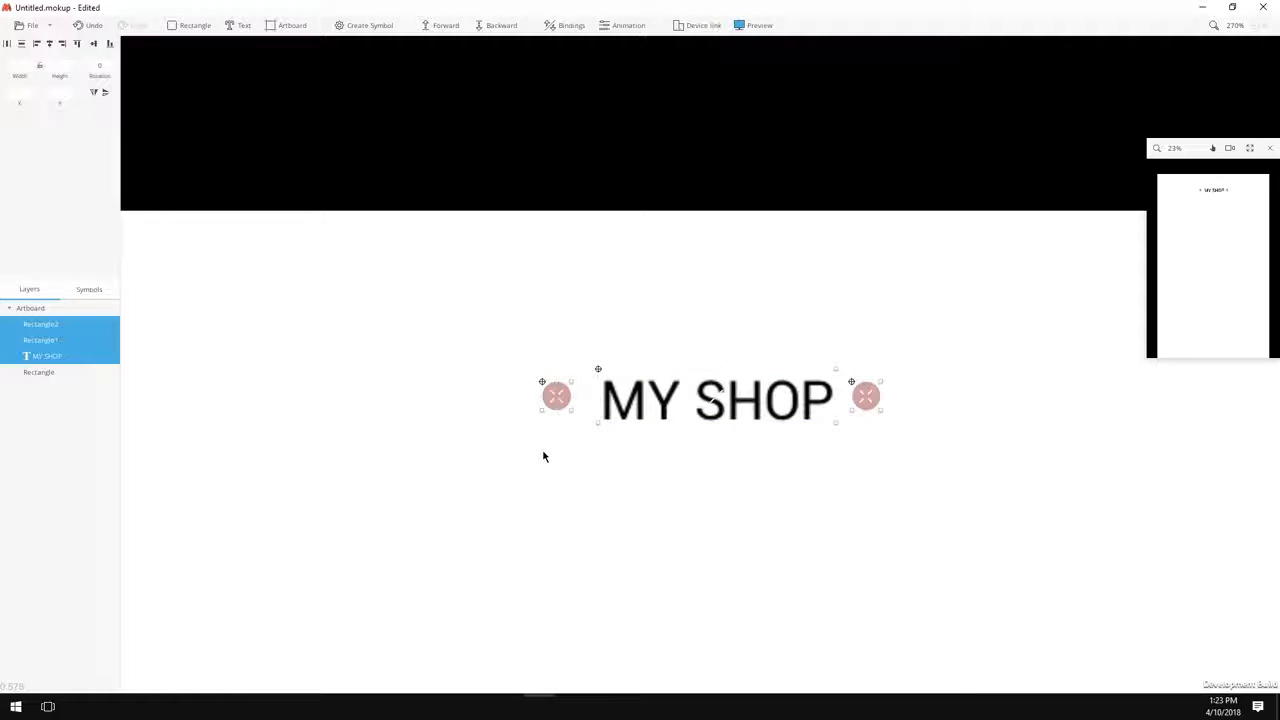
{"action": "left_click", "coordinate": [8, 45]}
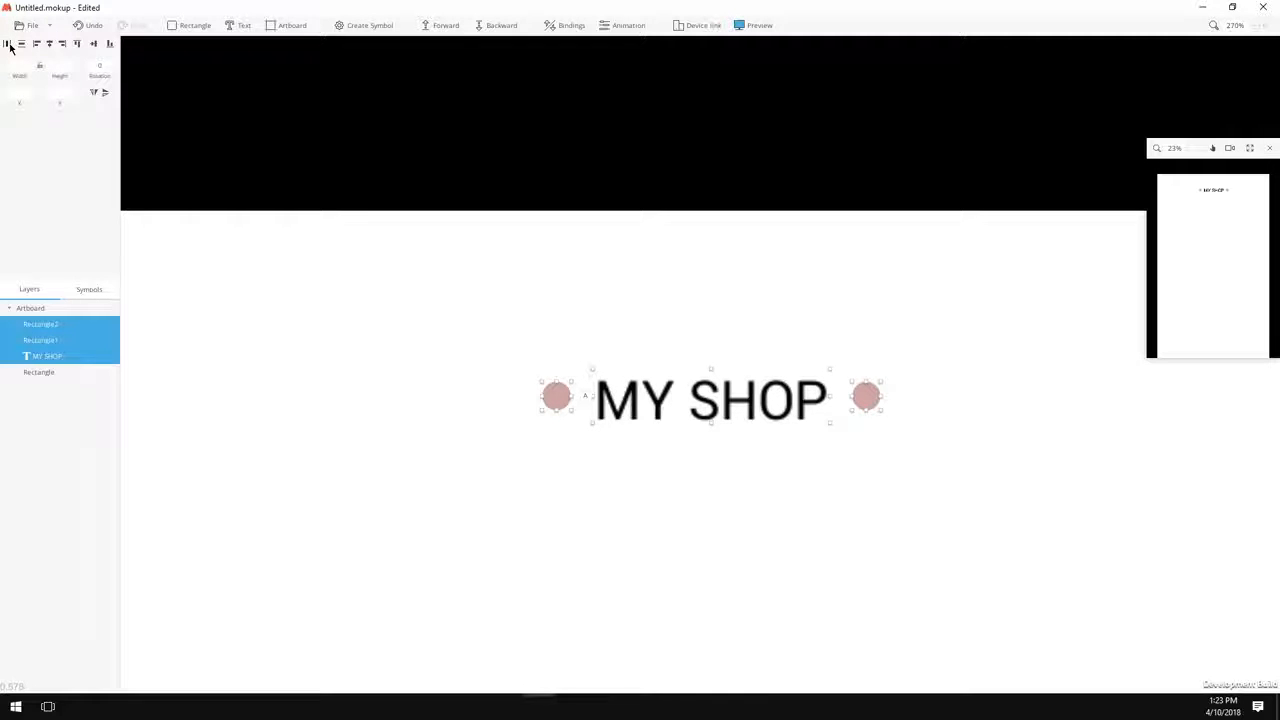
- Group both circles with the MY SHOP text and recolour the two circles and the text white
{"action": "key", "text": "ctrl+g"}
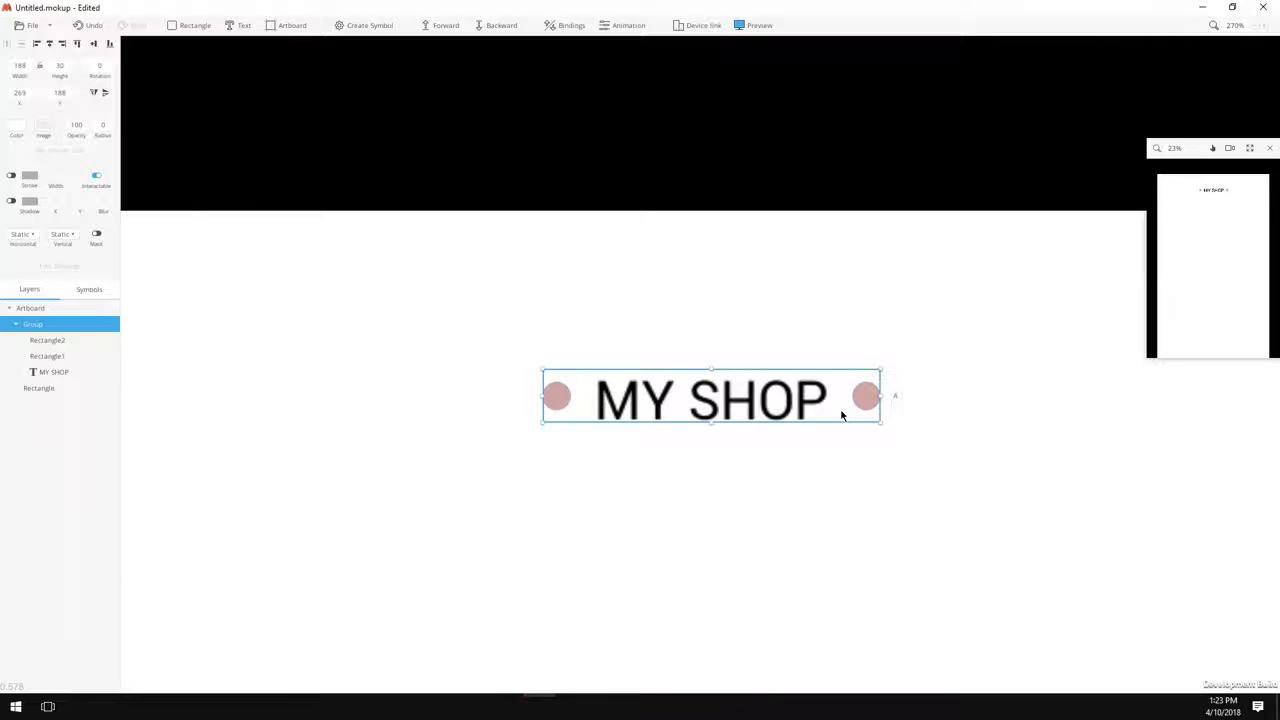
{"action": "left_click", "coordinate": [50, 341]}
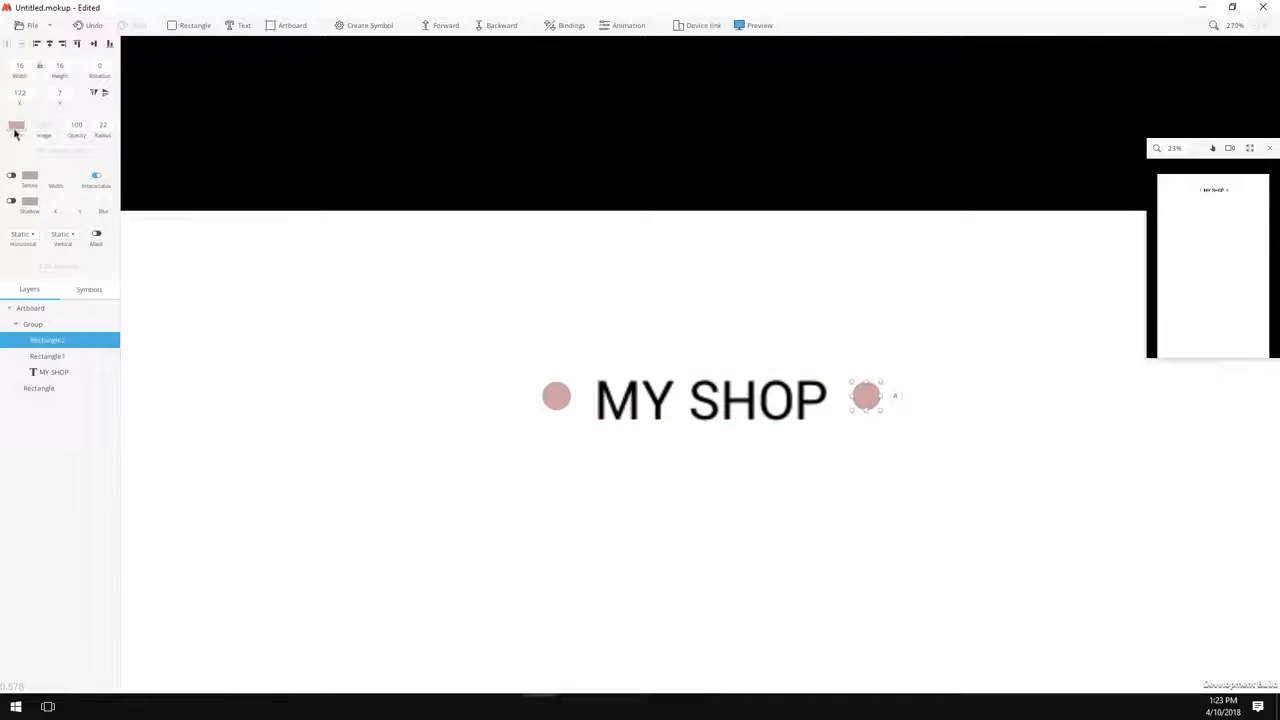
{"action": "left_click", "coordinate": [16, 125]}
{"action": "left_click", "coordinate": [57, 356]}
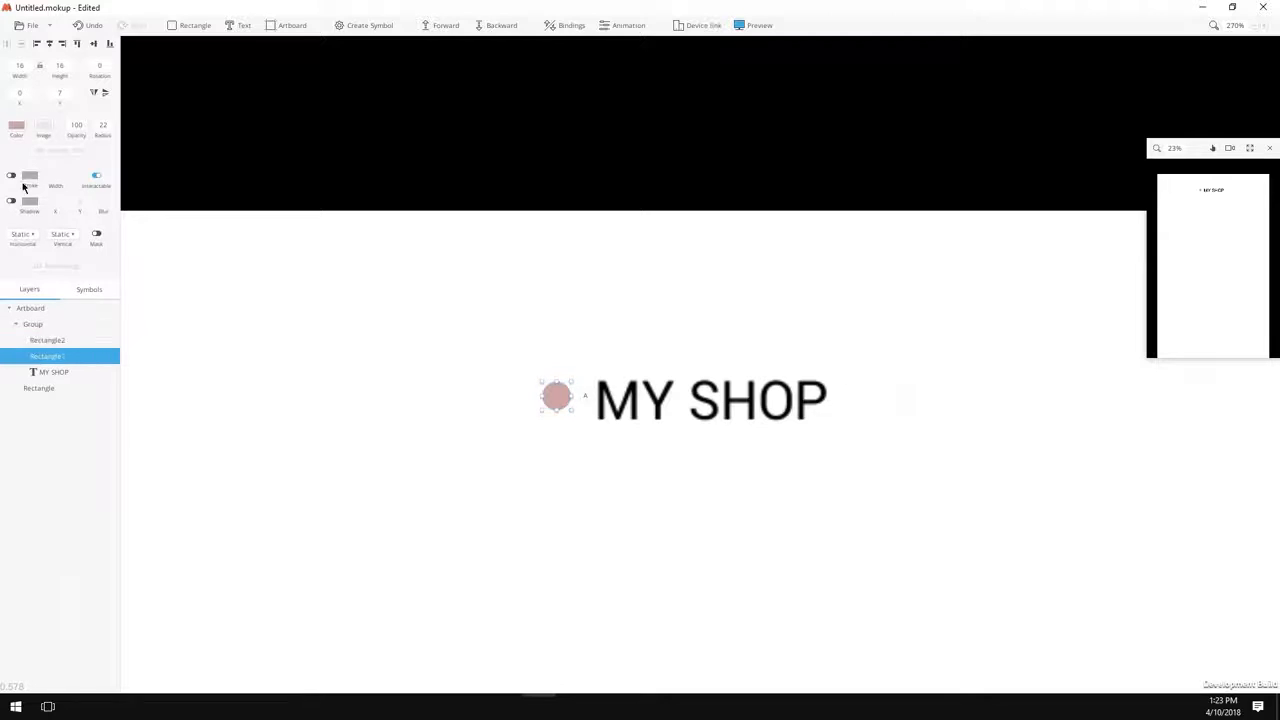
{"action": "left_click", "coordinate": [16, 125]}
{"action": "left_click", "coordinate": [40, 371]}
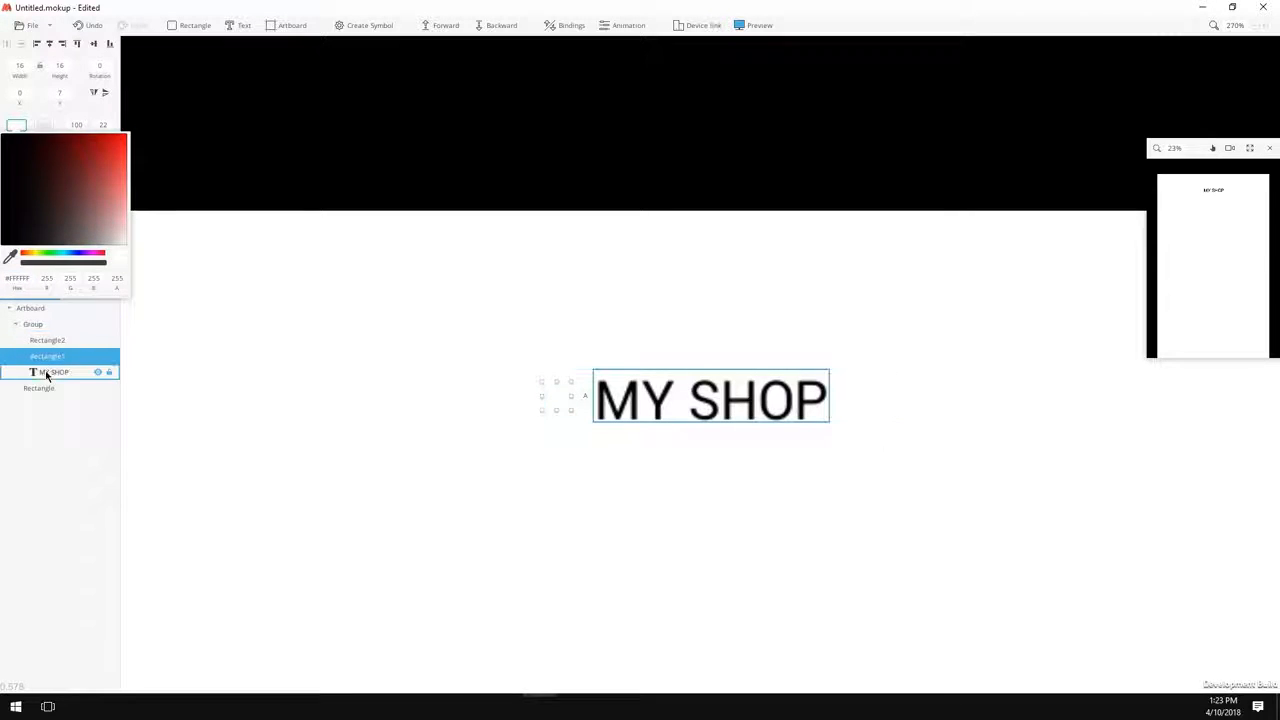
{"action": "left_click", "coordinate": [18, 125]}
{"action": "left_click_drag", "start_coordinate": [76, 211], "coordinate": [131, 245]}
- Move the MY SHOP group onto the black header bar and centre it there horizontally and vertically
{"action": "left_click", "coordinate": [43, 325]}
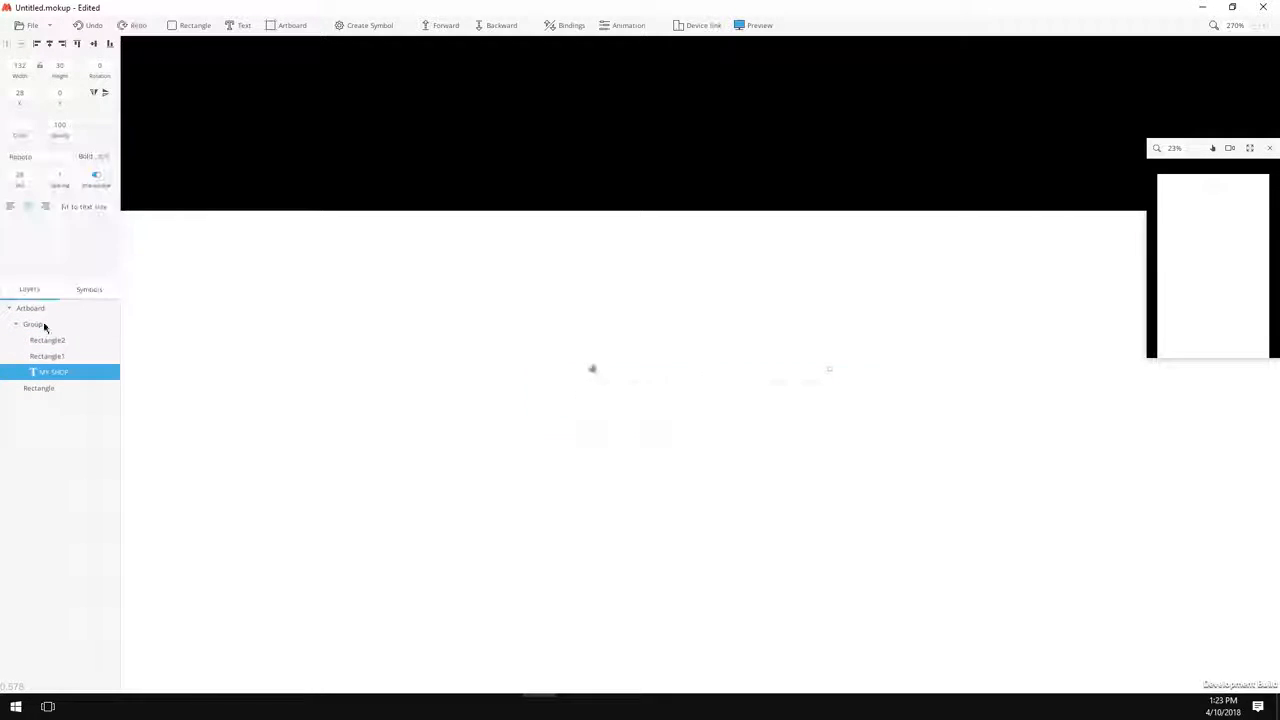
{"action": "left_click", "coordinate": [43, 325]}
{"action": "left_click_drag", "start_coordinate": [792, 407], "coordinate": [761, 121]}
{"action": "scroll", "coordinate": [766, 383], "scroll_direction": "up", "scroll_amount": 3}
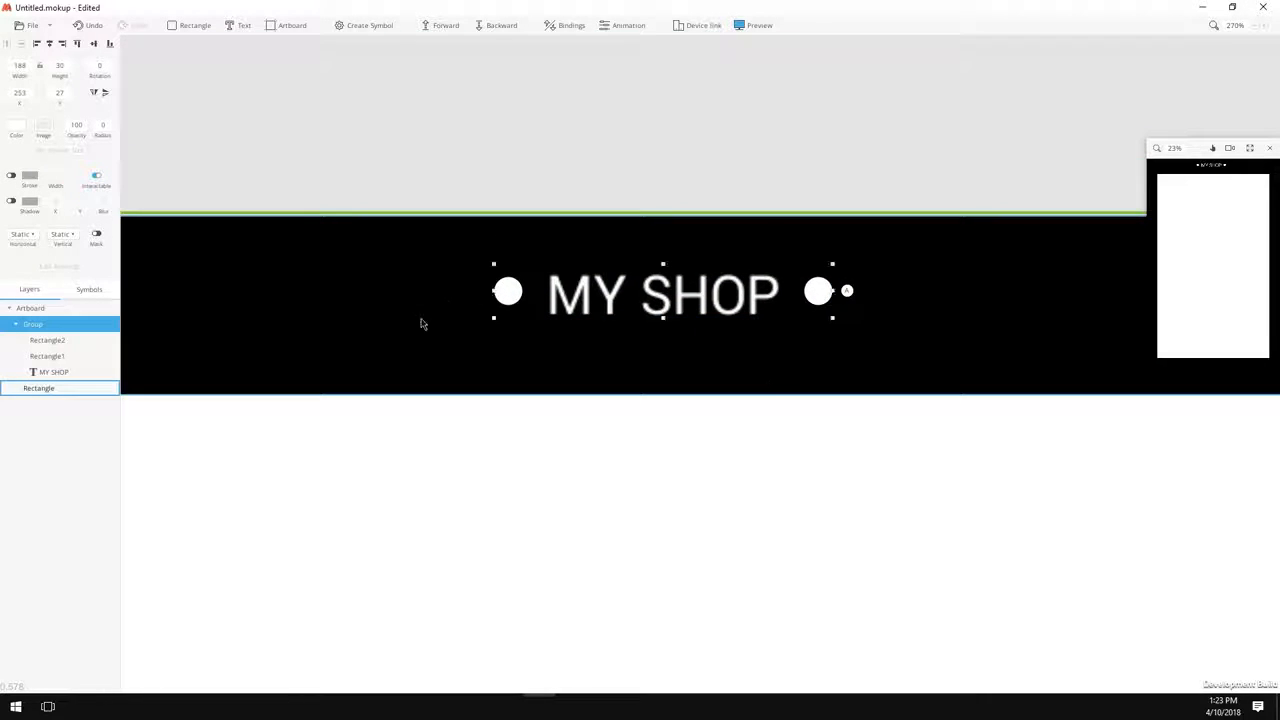
{"action": "left_click", "coordinate": [392, 336], "text": "shift"}
{"action": "left_click", "coordinate": [93, 45]}
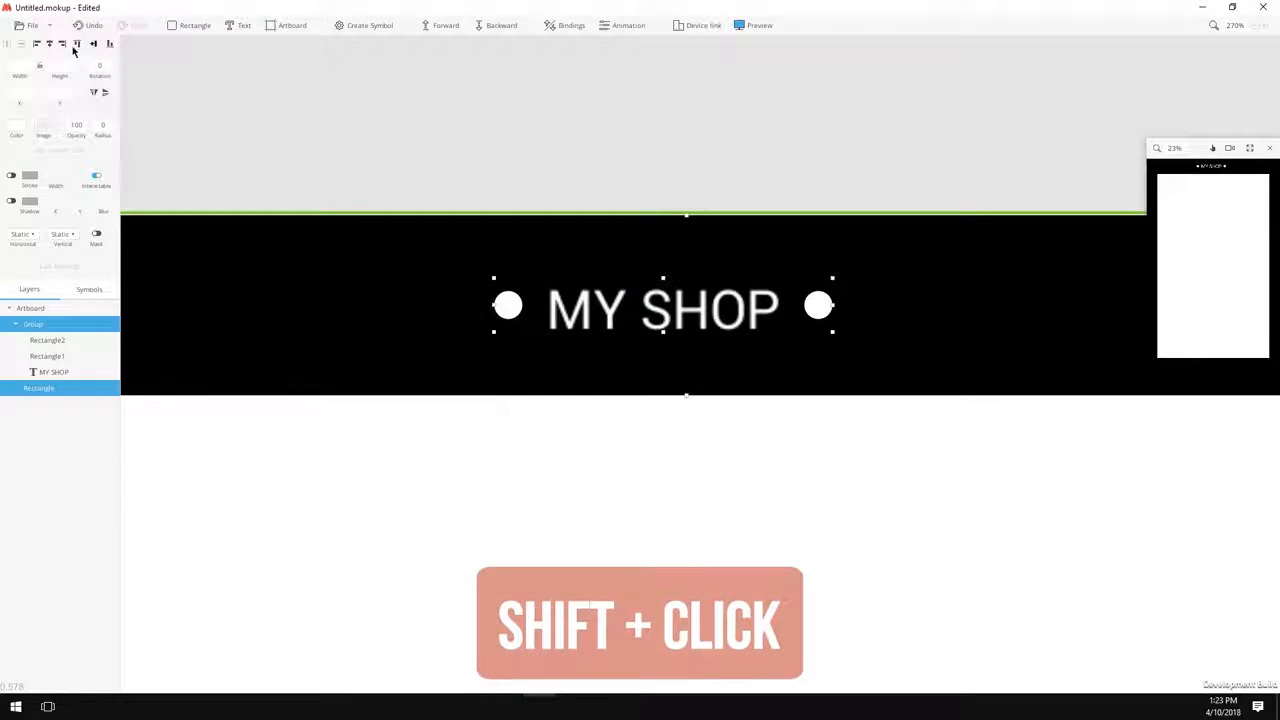
{"action": "left_click", "coordinate": [49, 44]}
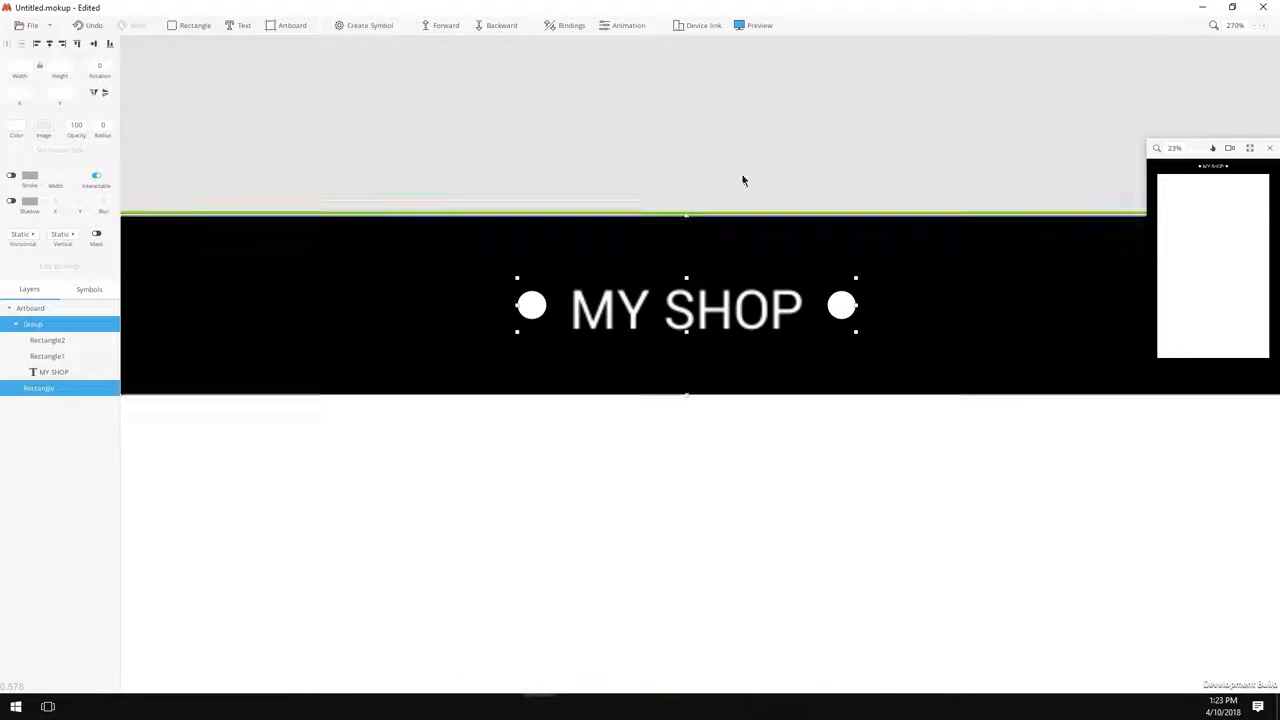
{"action": "left_click", "coordinate": [700, 433]}
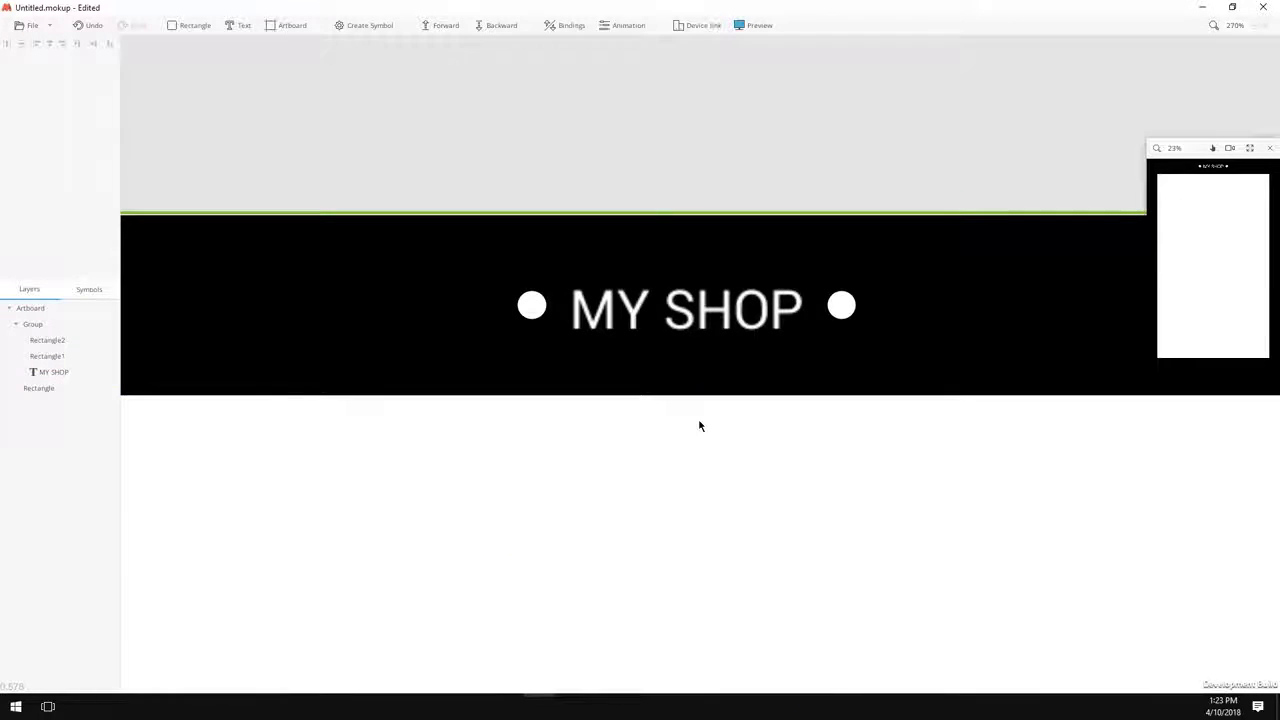
- Import the shopping-cart.svg asset from the tutorials folder into the artboard
{"action": "scroll", "coordinate": [700, 424], "scroll_direction": "down", "scroll_amount": 3}
{"action": "scroll", "coordinate": [700, 446], "scroll_direction": "down", "scroll_amount": 1}
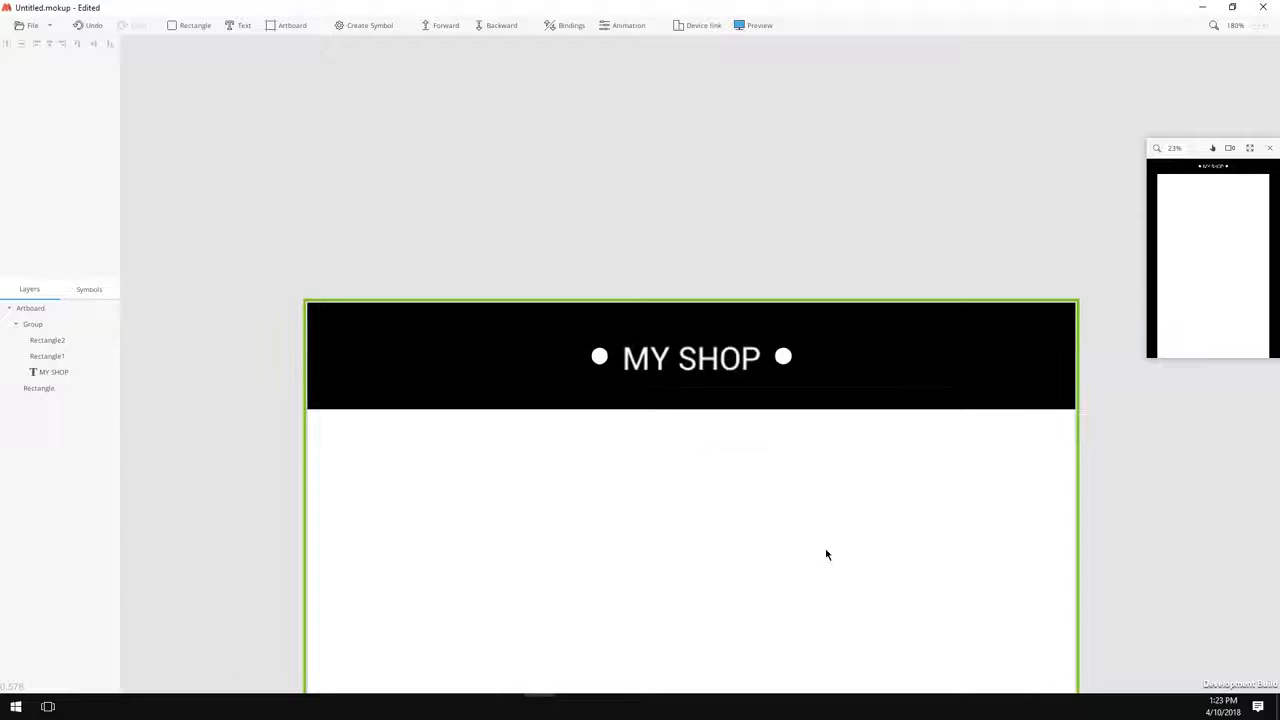
{"action": "left_click_drag", "start_coordinate": [828, 552], "coordinate": [769, 438]}
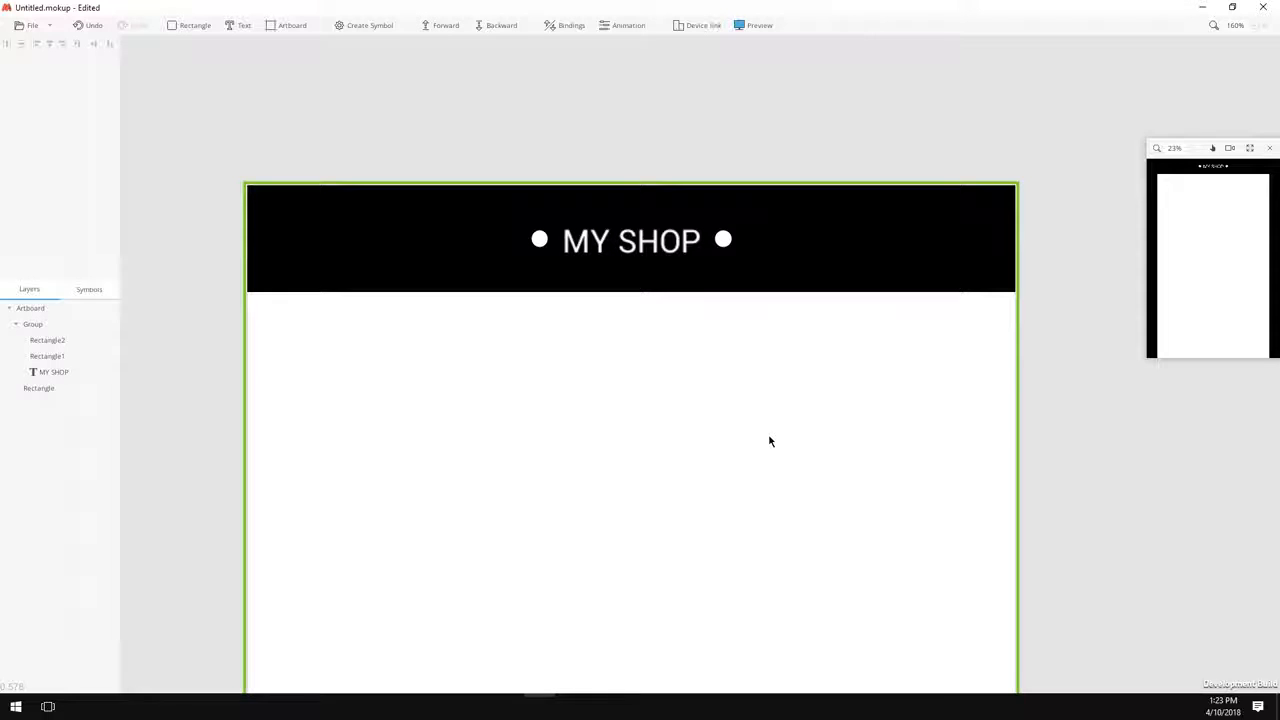
{"action": "left_click", "coordinate": [29, 26]}
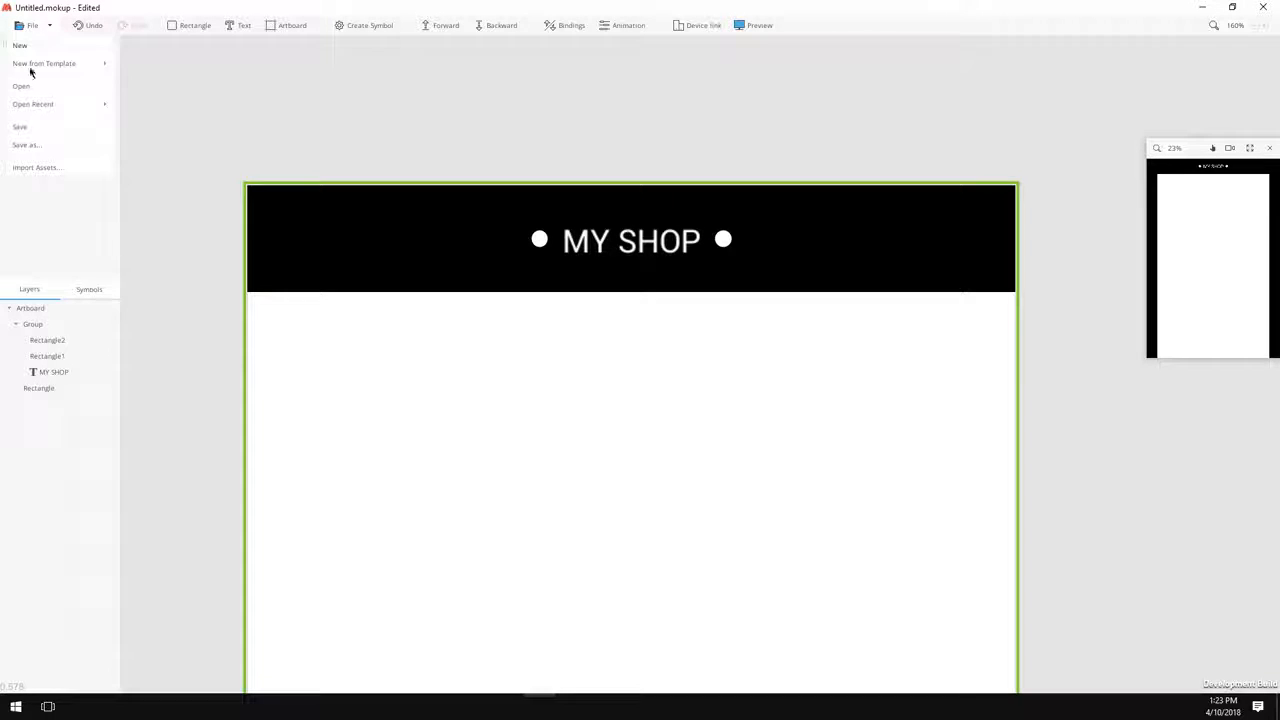
{"action": "left_click", "coordinate": [32, 168]}
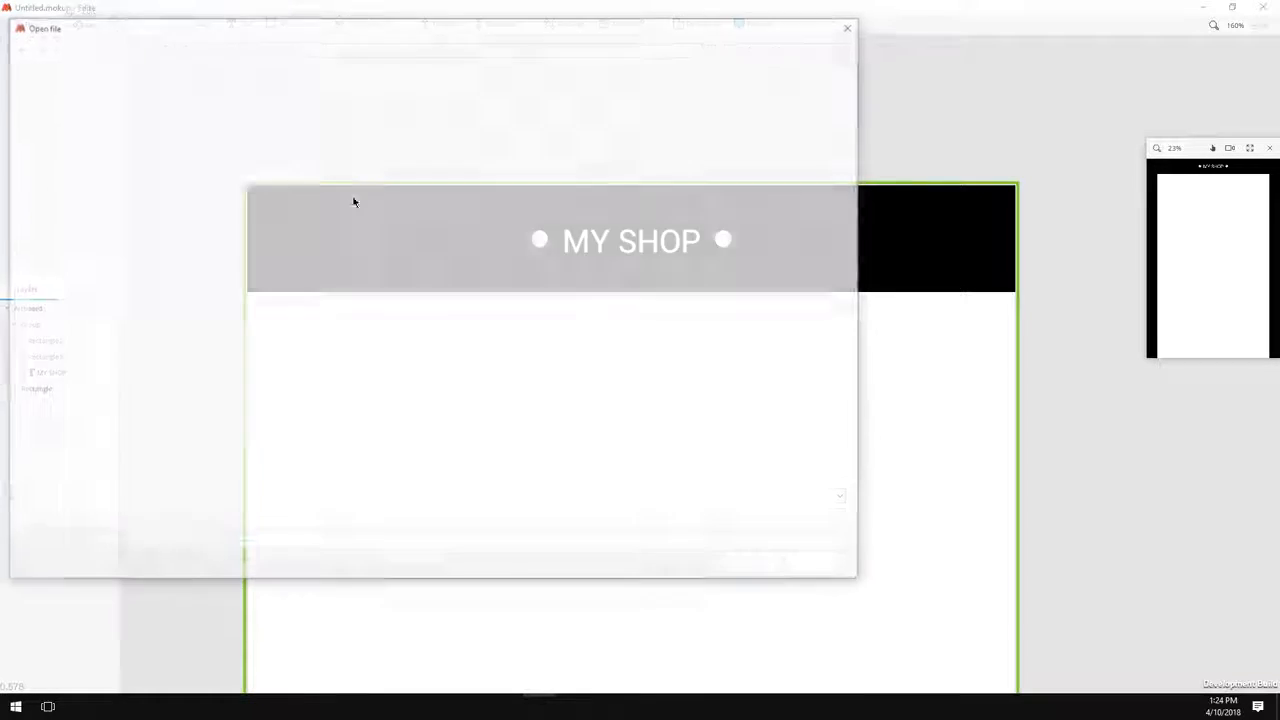
{"action": "left_click", "coordinate": [392, 140]}
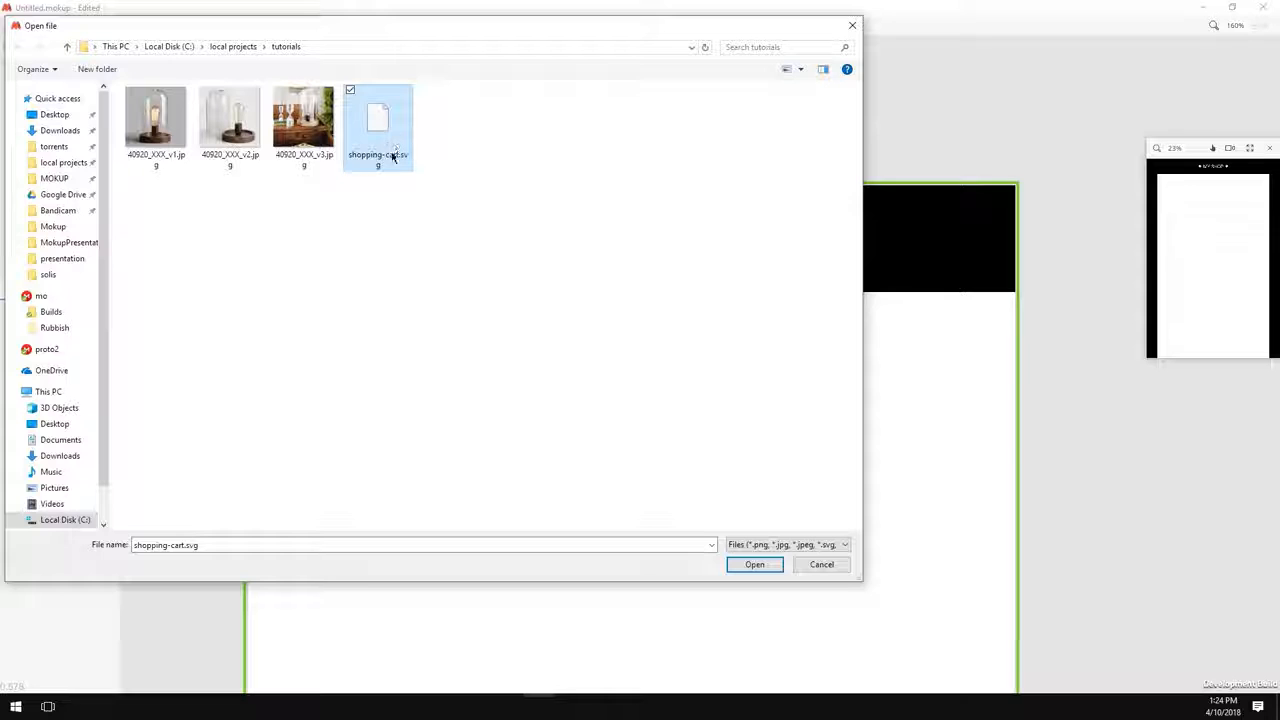
{"action": "left_click", "coordinate": [754, 564]}
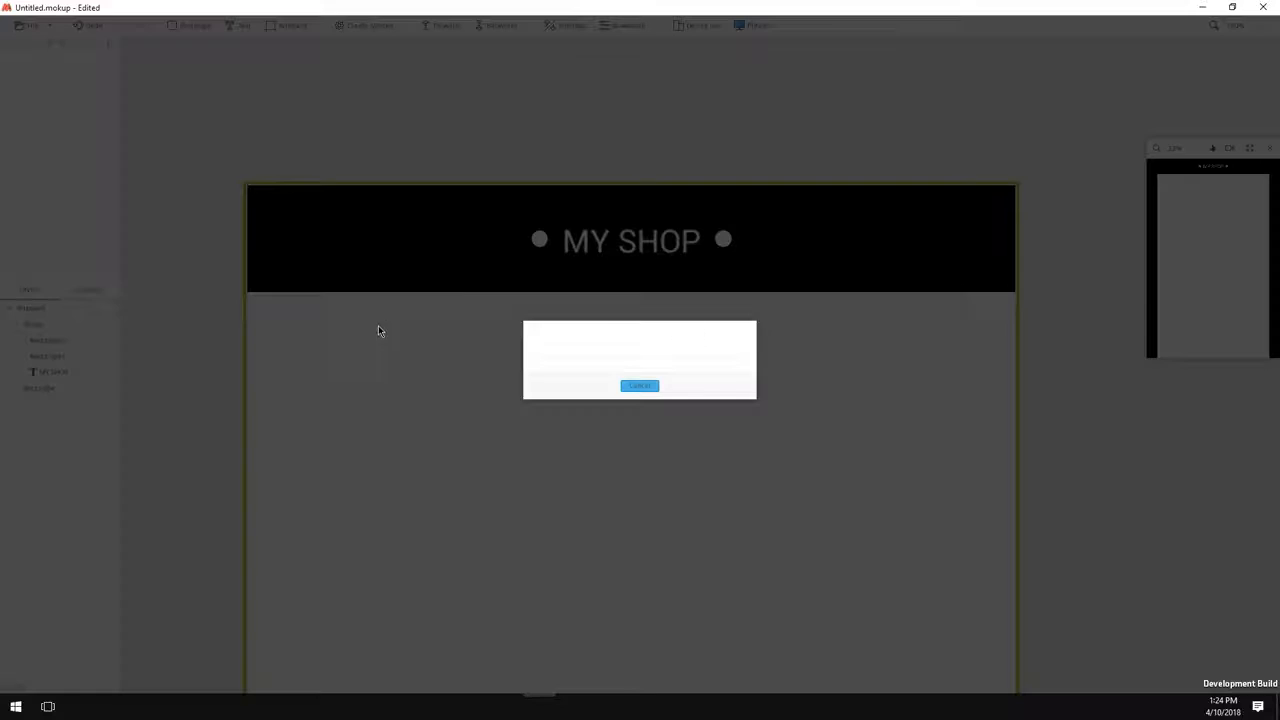
- Scale the shopping cart icon to 30 by 30 and place it near the right end of the header bar, at X 645, Y 35
{"action": "scroll", "coordinate": [692, 566], "scroll_direction": "down", "scroll_amount": 2}
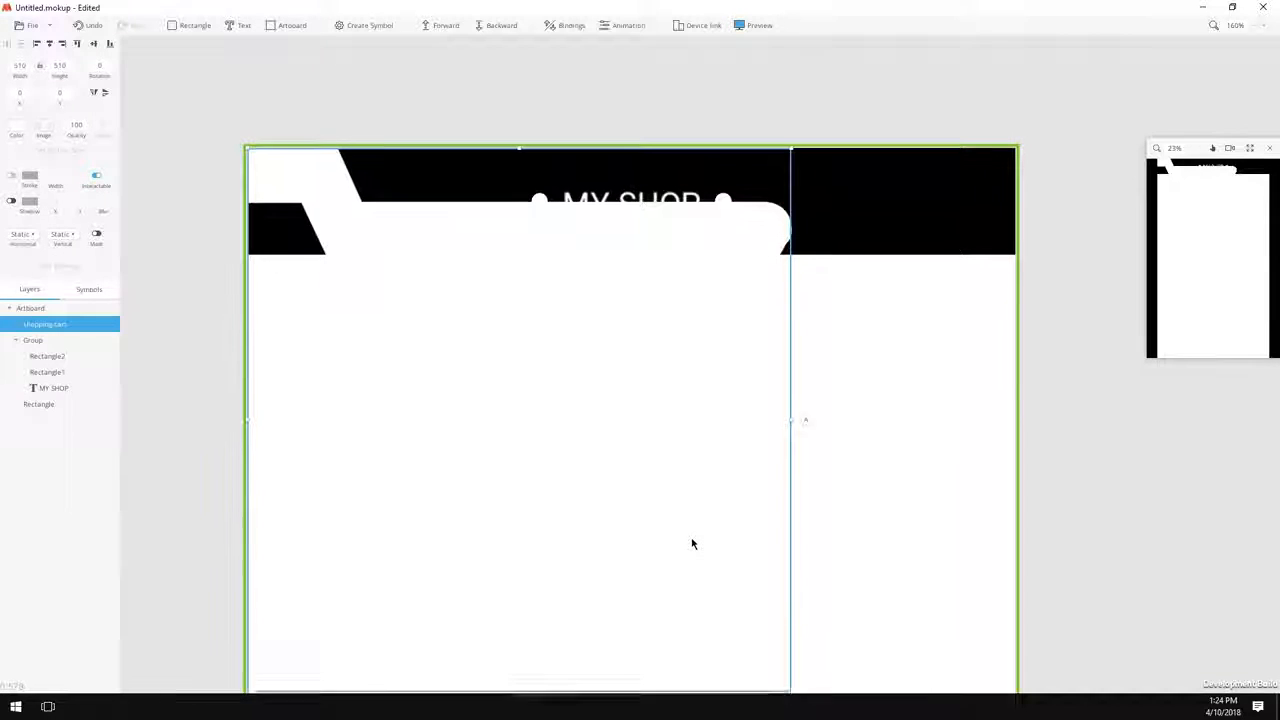
{"action": "key", "text": "shift+alt"}
{"action": "left_click_drag", "start_coordinate": [790, 662], "coordinate": [948, 185]}
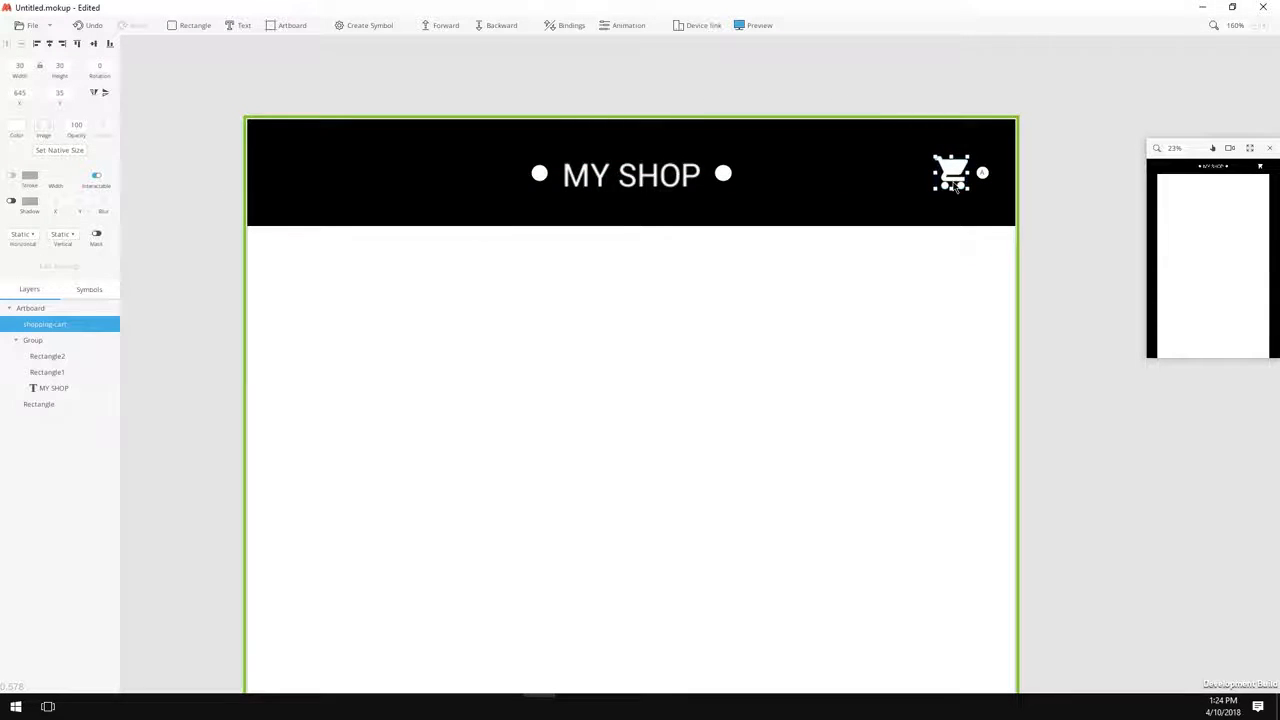
{"action": "left_click", "coordinate": [601, 362]}
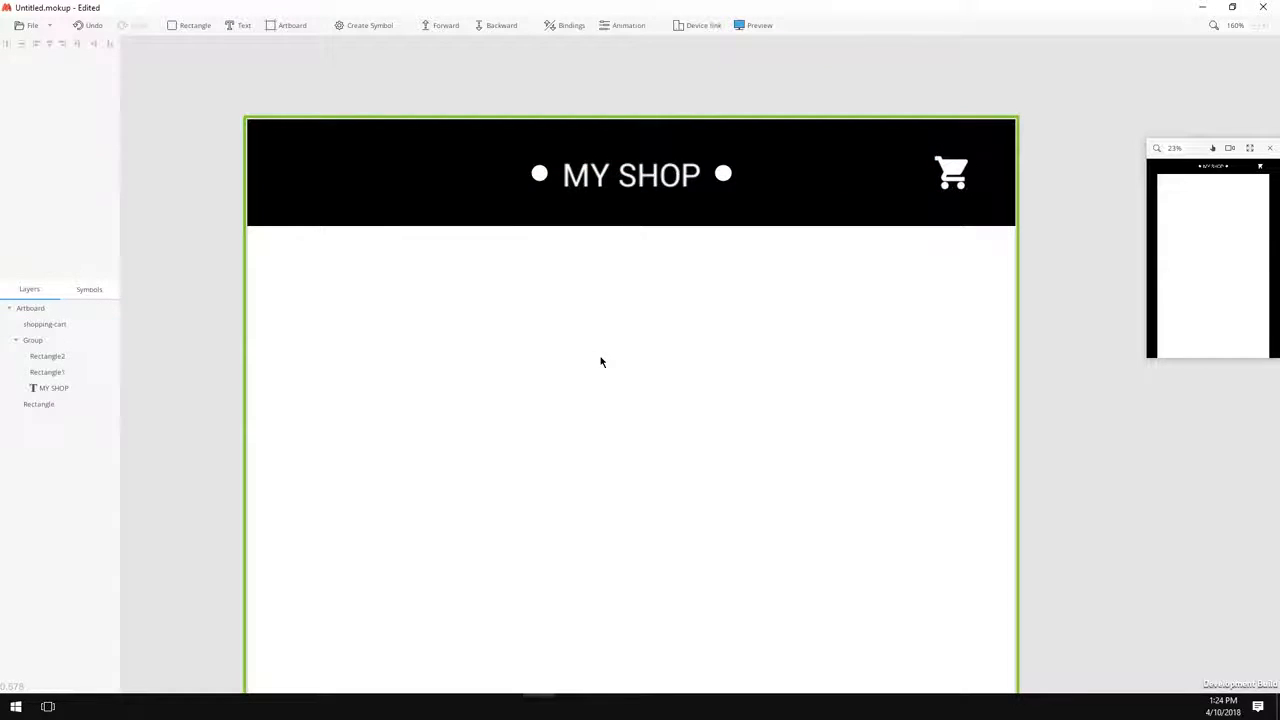
- Import the three product photos 40920_XXX_v1.jpg, 40920_XXX_v2.jpg and 40920_XXX_v3.jpg together
{"action": "left_click", "coordinate": [41, 30]}
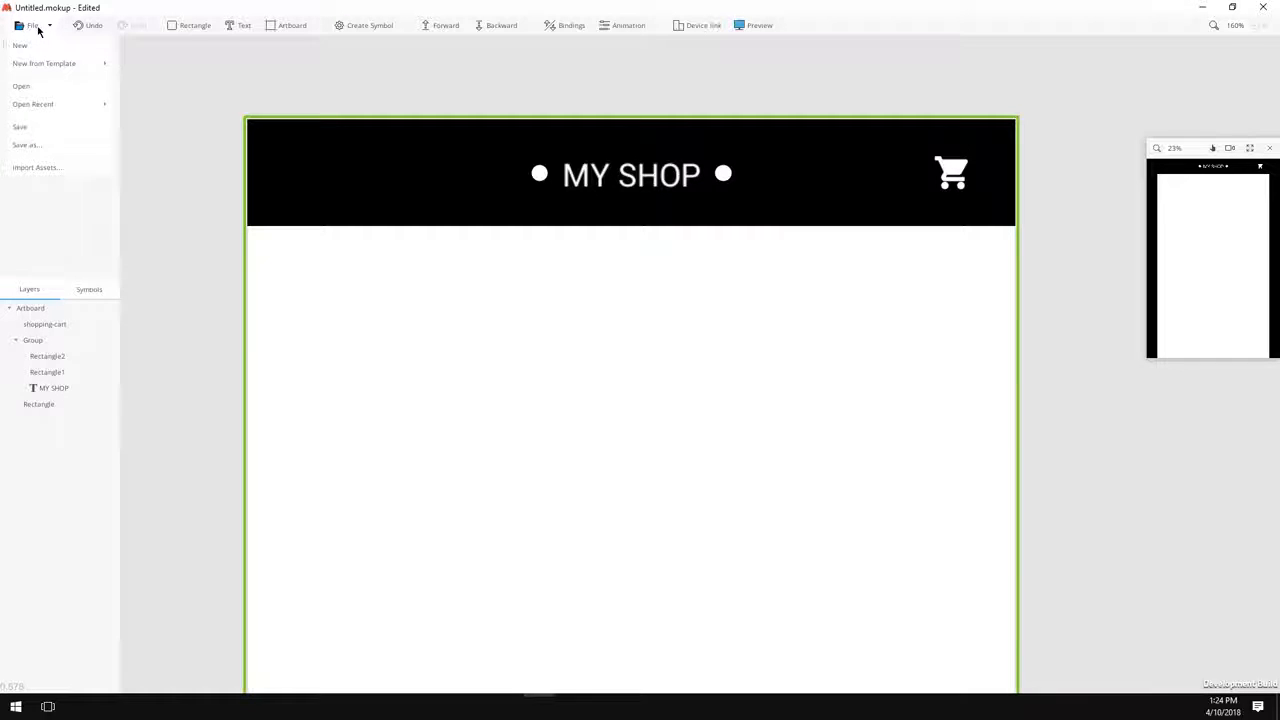
{"action": "left_click", "coordinate": [48, 167]}
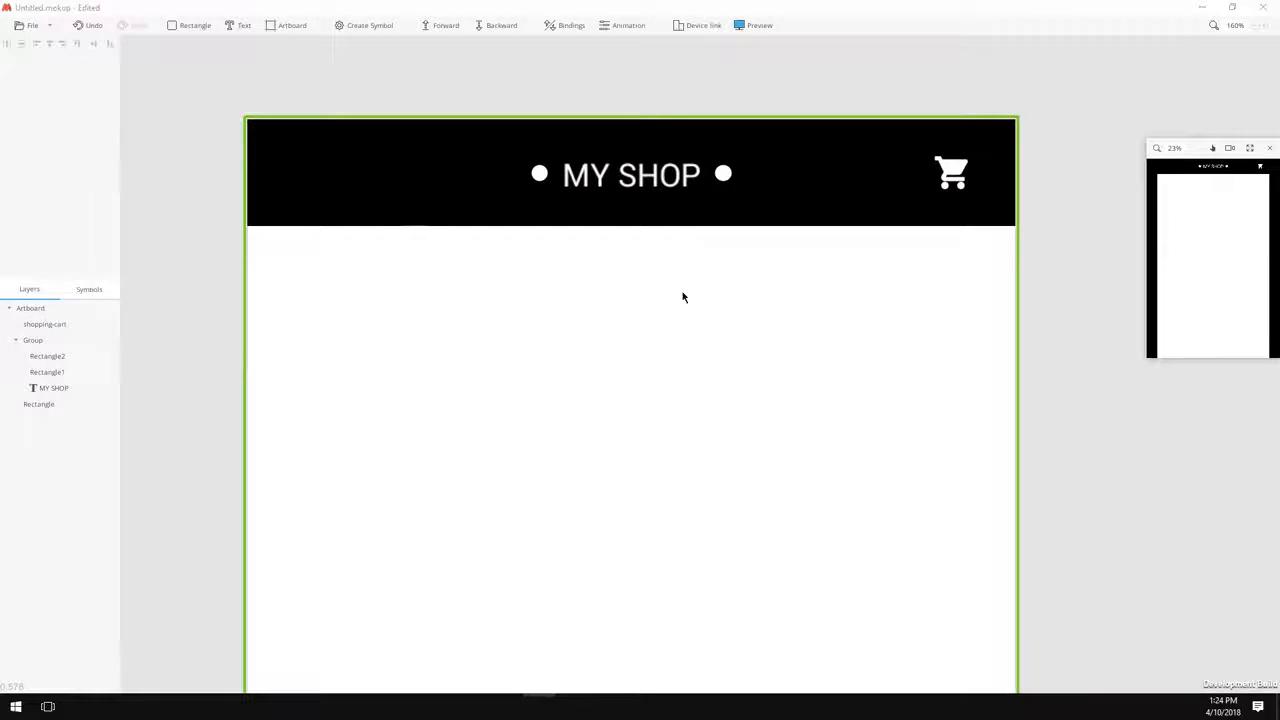
{"action": "left_click_drag", "start_coordinate": [310, 176], "coordinate": [160, 101]}
{"action": "left_click", "coordinate": [755, 564]}
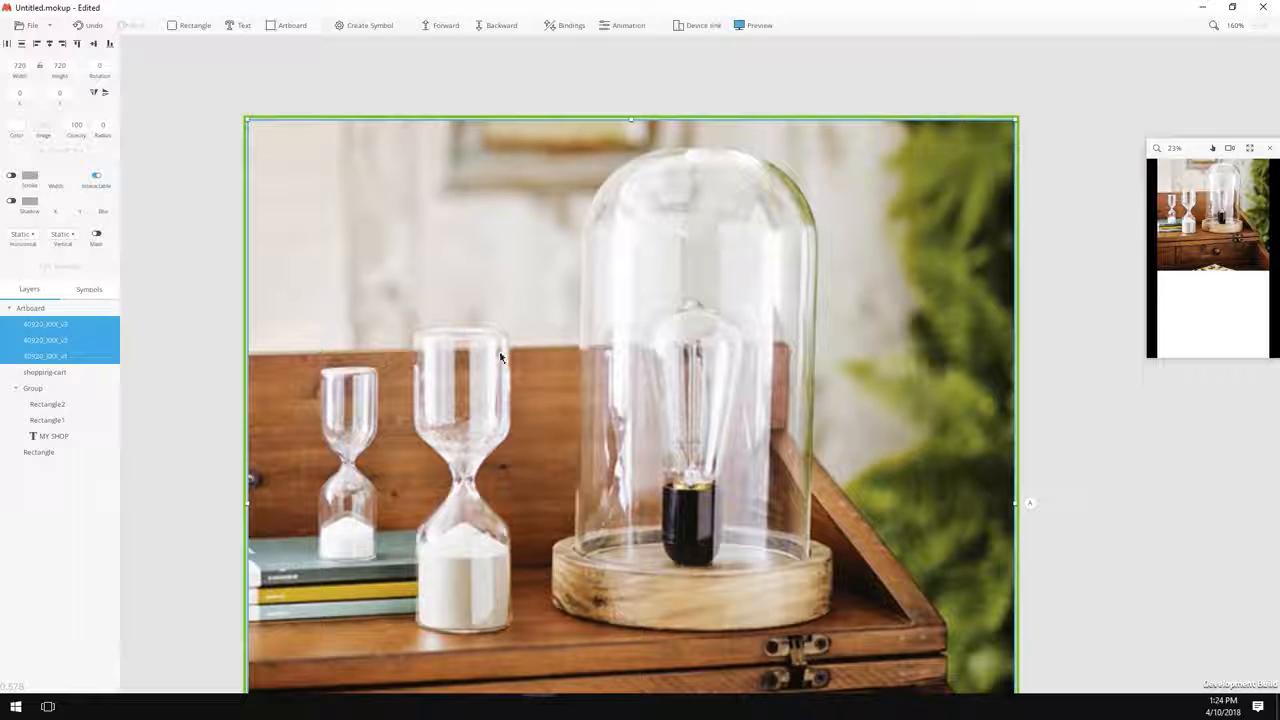
- Group the three photos under the name ImageSlider and move the group directly below the header bar, to Y 100
{"action": "key", "text": "ctrl+g"}
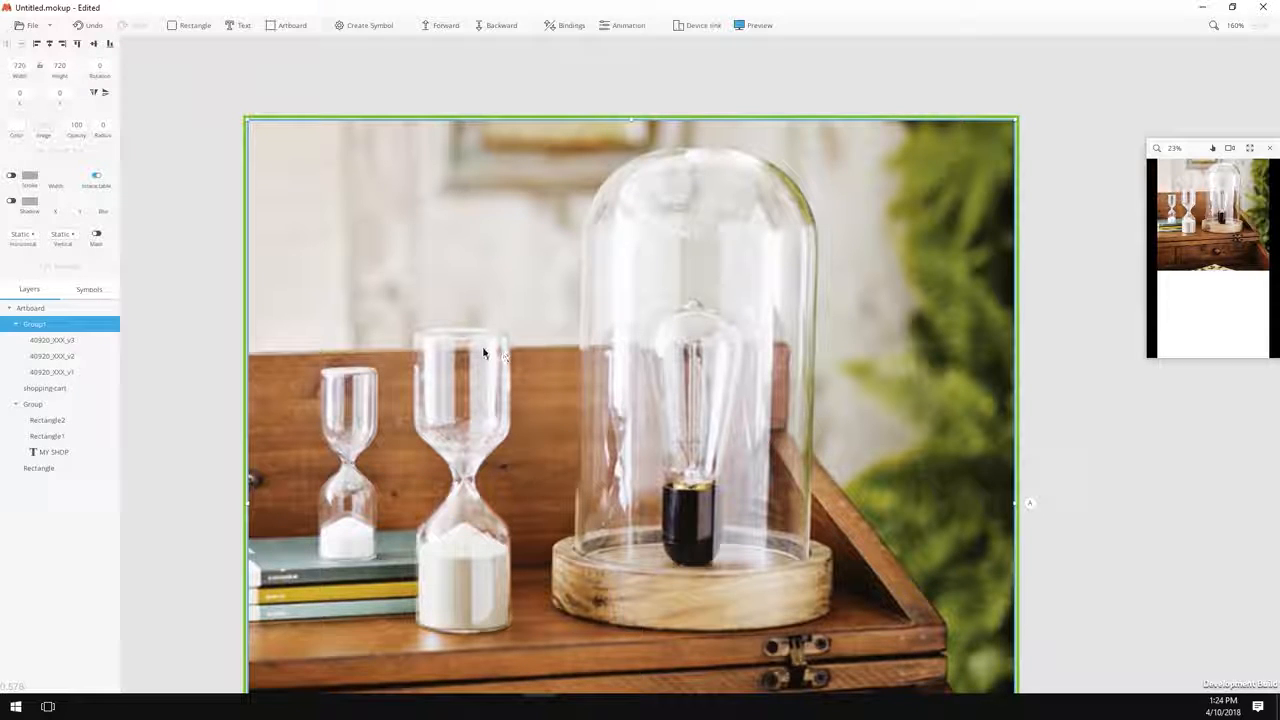
{"action": "double_click", "coordinate": [55, 328]}
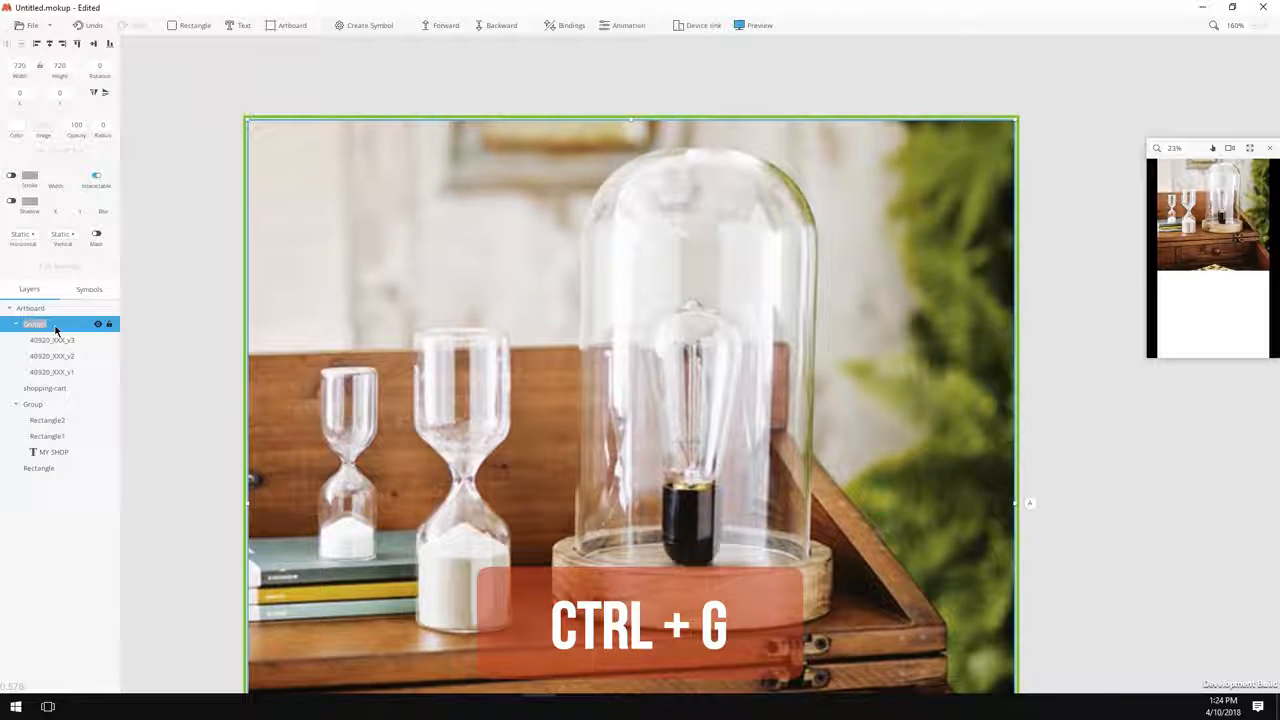
{"action": "key", "text": "BackSpace"}
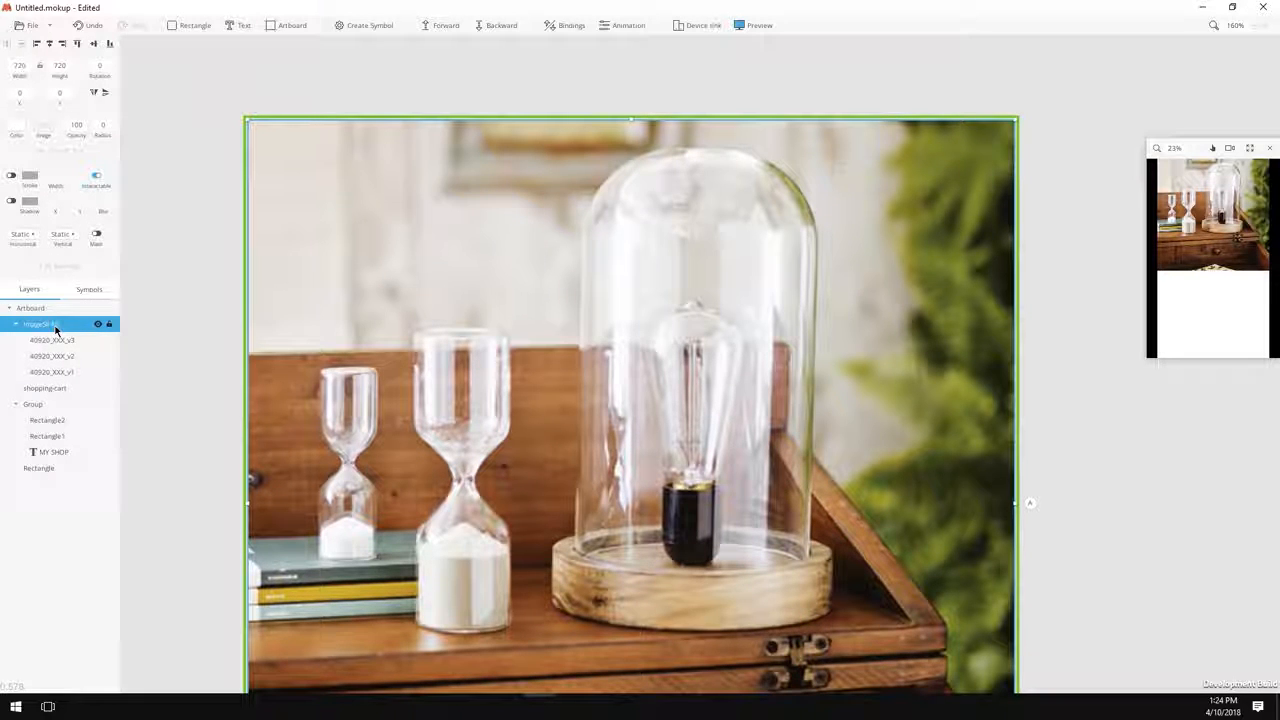
{"action": "left_click_drag", "start_coordinate": [505, 313], "coordinate": [510, 346]}
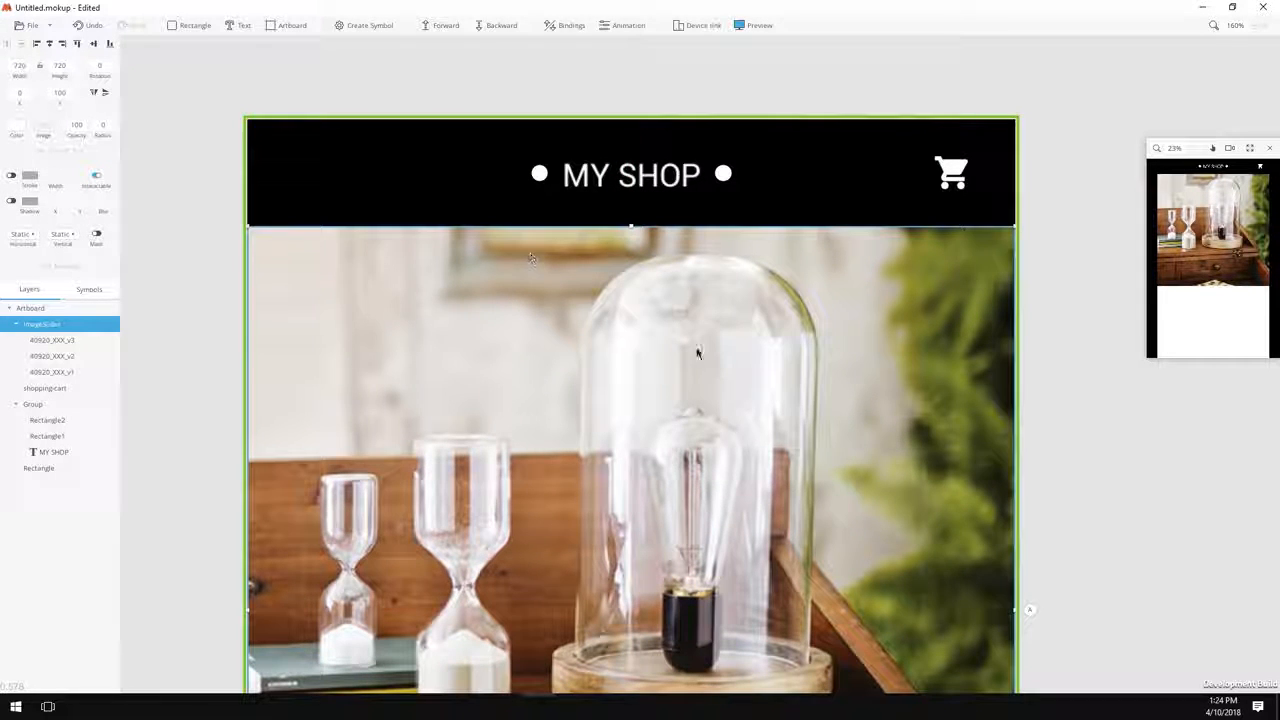
- Add a text box about 439 by 62 below the product photo, near the artboard's left edge
{"action": "scroll", "coordinate": [621, 509], "scroll_direction": "down", "scroll_amount": 5}
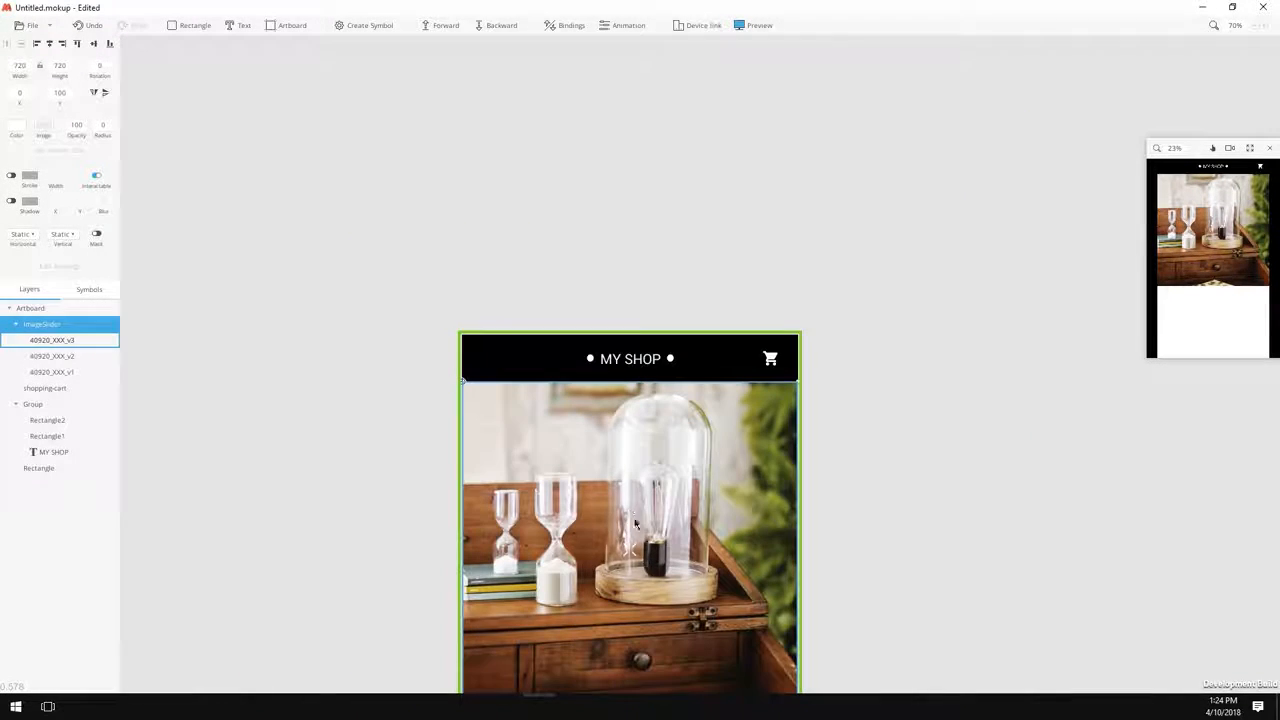
{"action": "scroll", "coordinate": [808, 523], "scroll_direction": "down", "scroll_amount": 4}
{"action": "left_click_drag", "start_coordinate": [677, 393], "coordinate": [678, 378]}
{"action": "scroll", "coordinate": [640, 457], "scroll_direction": "up", "scroll_amount": 1}
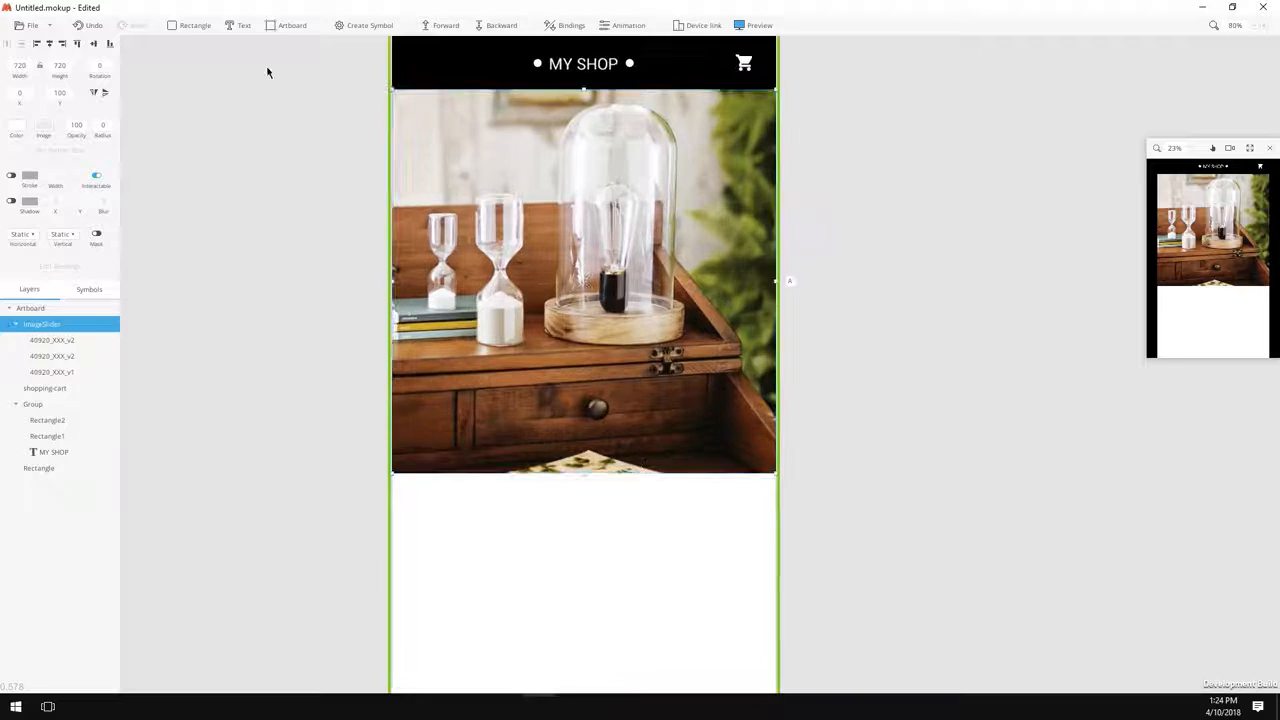
{"action": "left_click", "coordinate": [244, 26]}
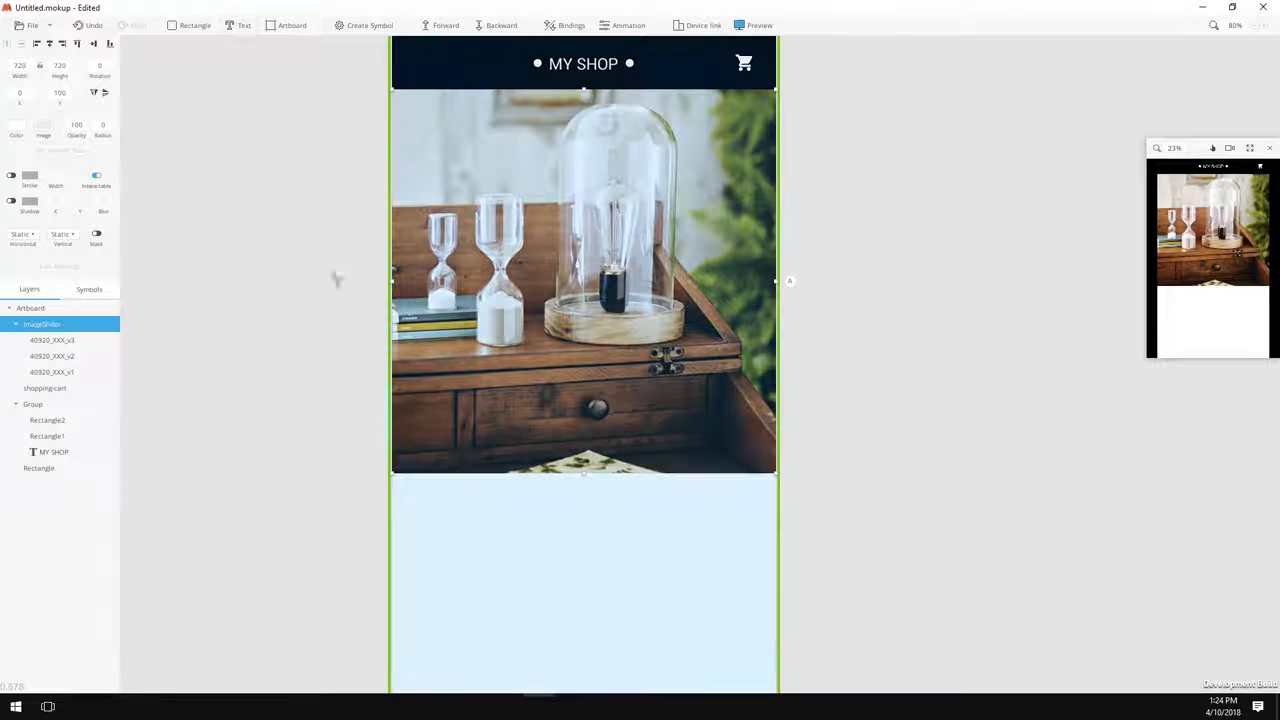
{"action": "left_click", "coordinate": [405, 492]}
{"action": "left_click_drag", "start_coordinate": [460, 521], "coordinate": [644, 532]}
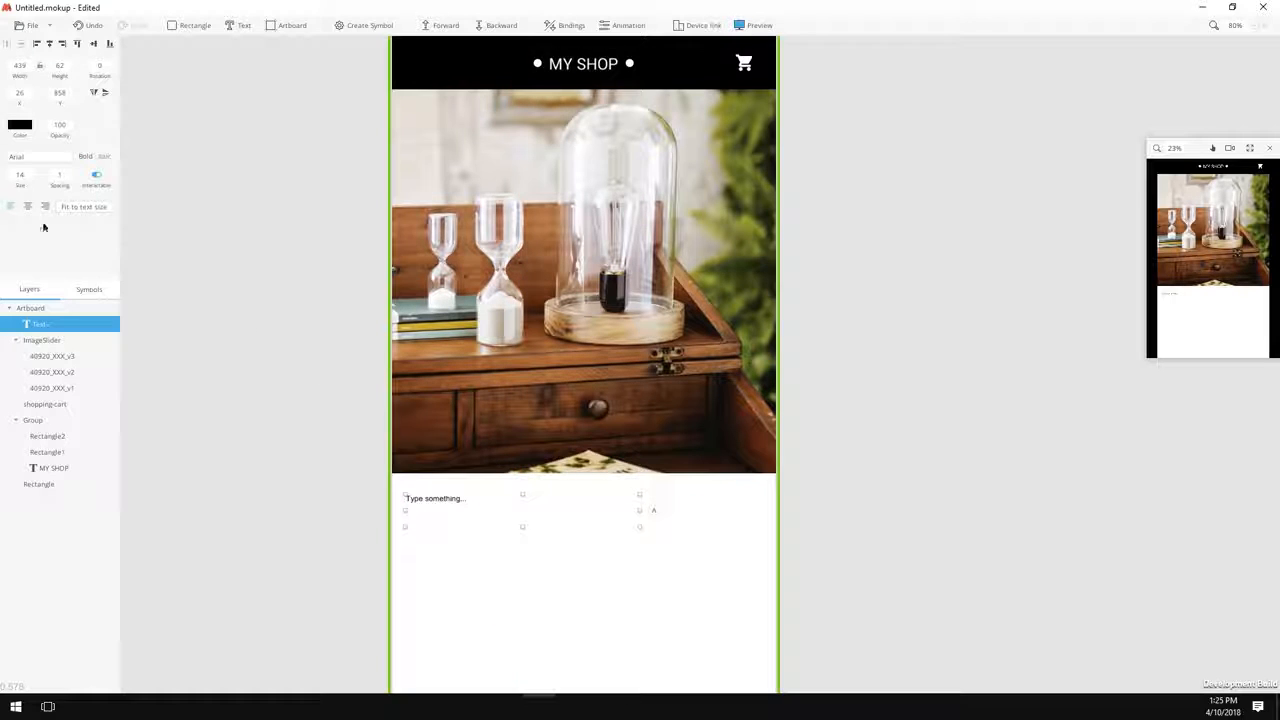
- Format the new text box below the photo as bold Roboto, size 35
{"action": "left_click", "coordinate": [28, 158]}
{"action": "type", "text": "rob"}
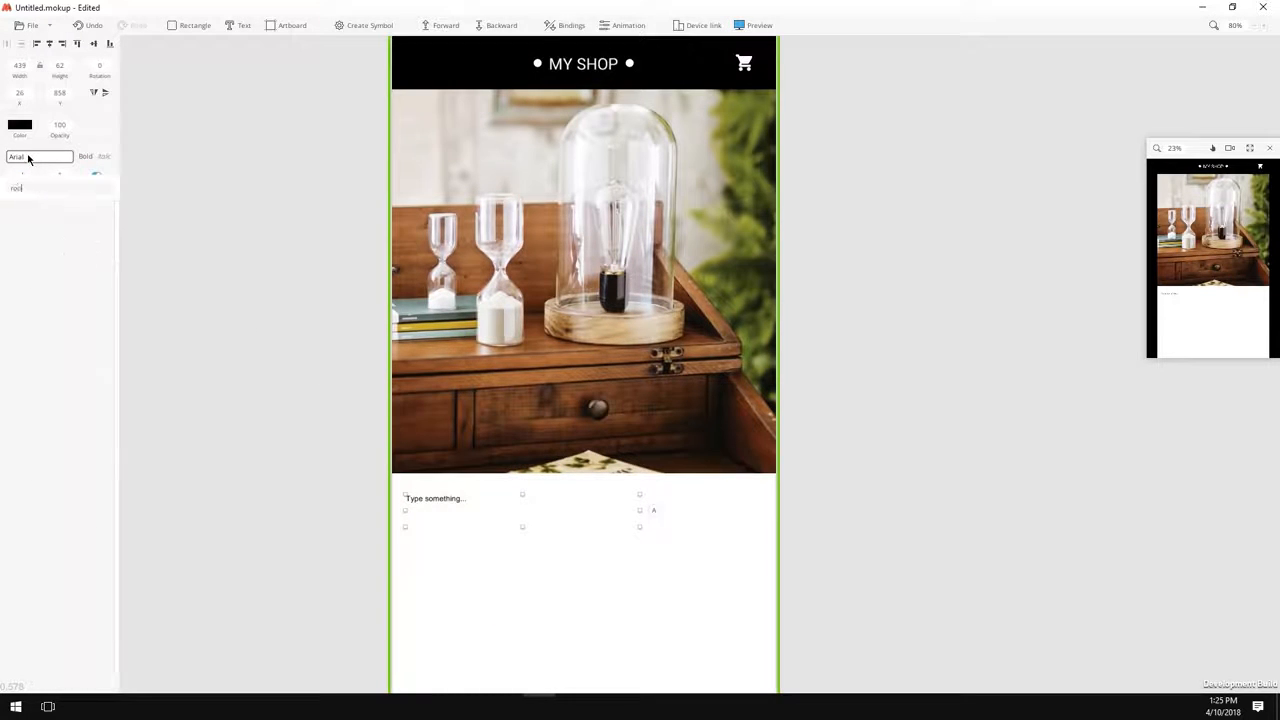
{"action": "left_click", "coordinate": [40, 208]}
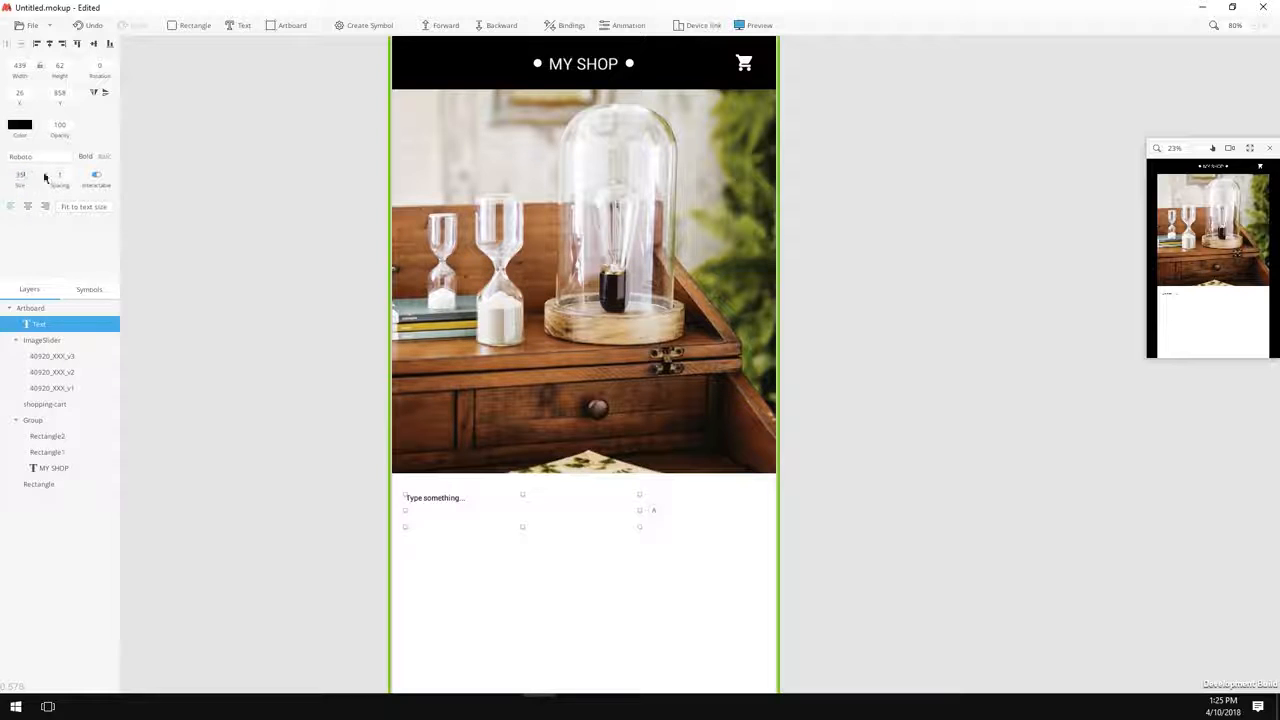
{"action": "left_click", "coordinate": [86, 157]}
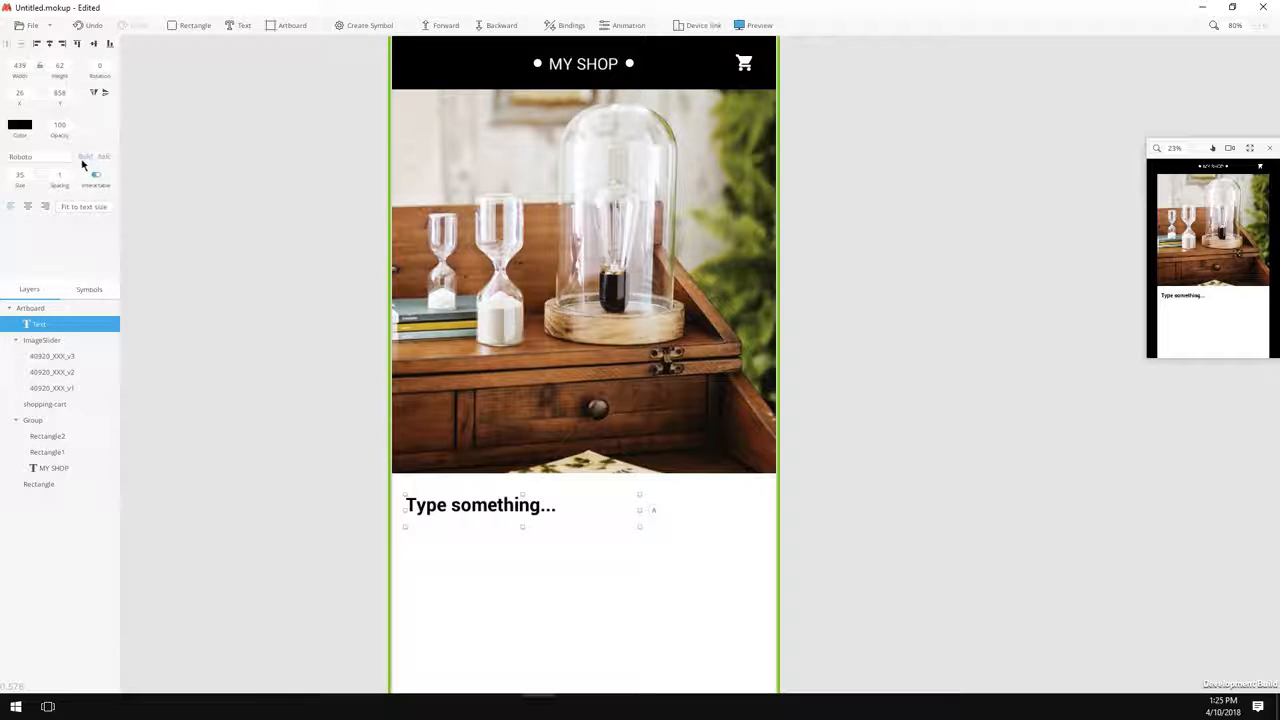
- Replace the placeholder text below the photo with "Edison Gas Lamp"
{"action": "double_click", "coordinate": [474, 507]}
{"action": "type", "text": "E"}
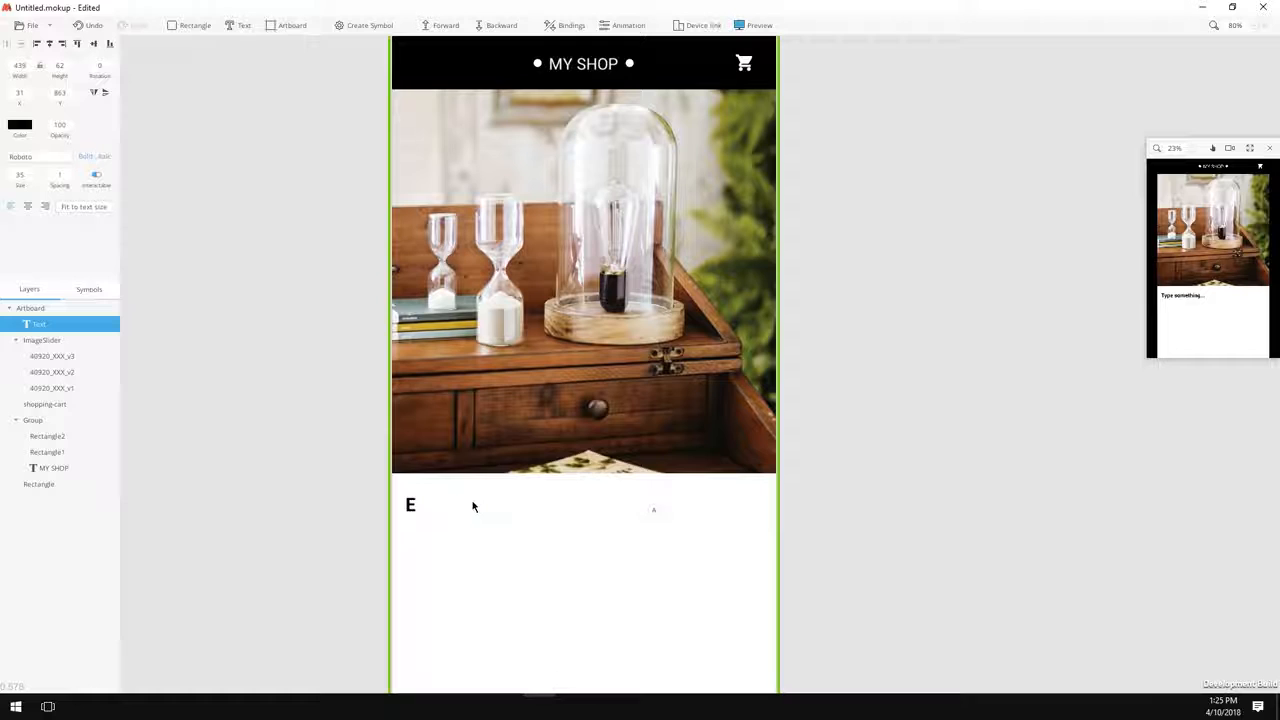
{"action": "type", "text": "dison Gas Lamp"}
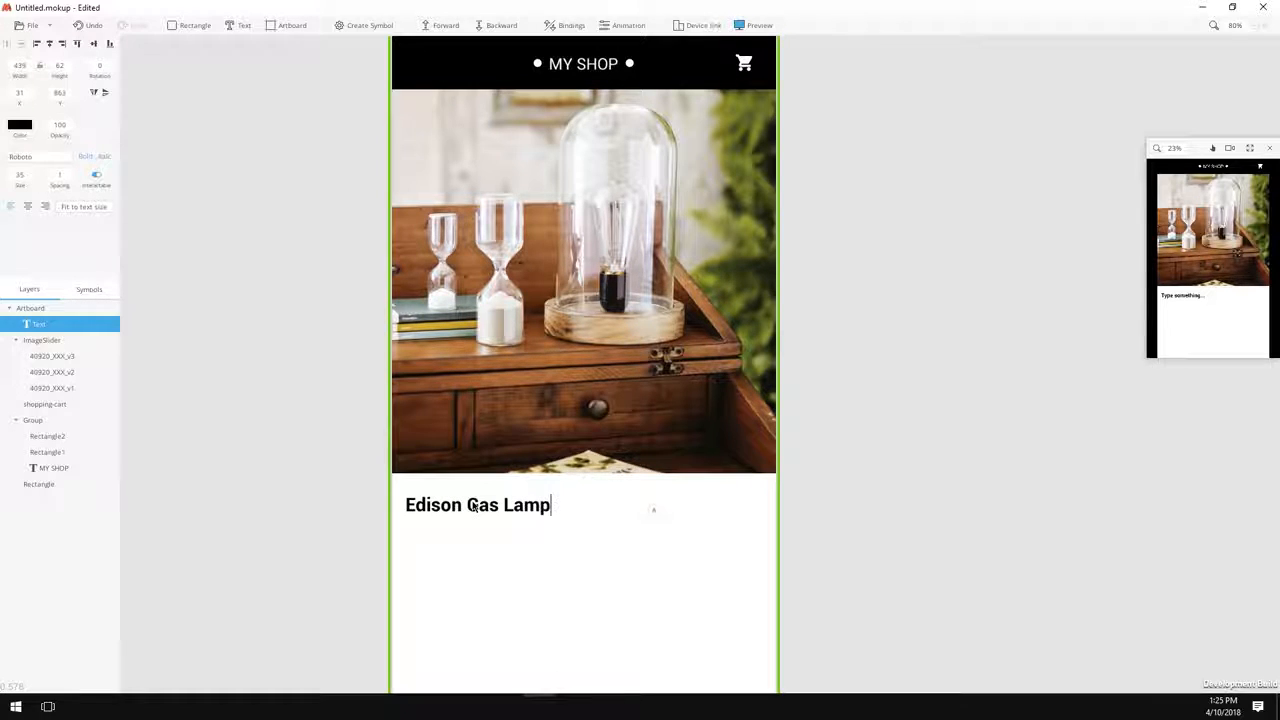
{"action": "key", "text": "Escape"}
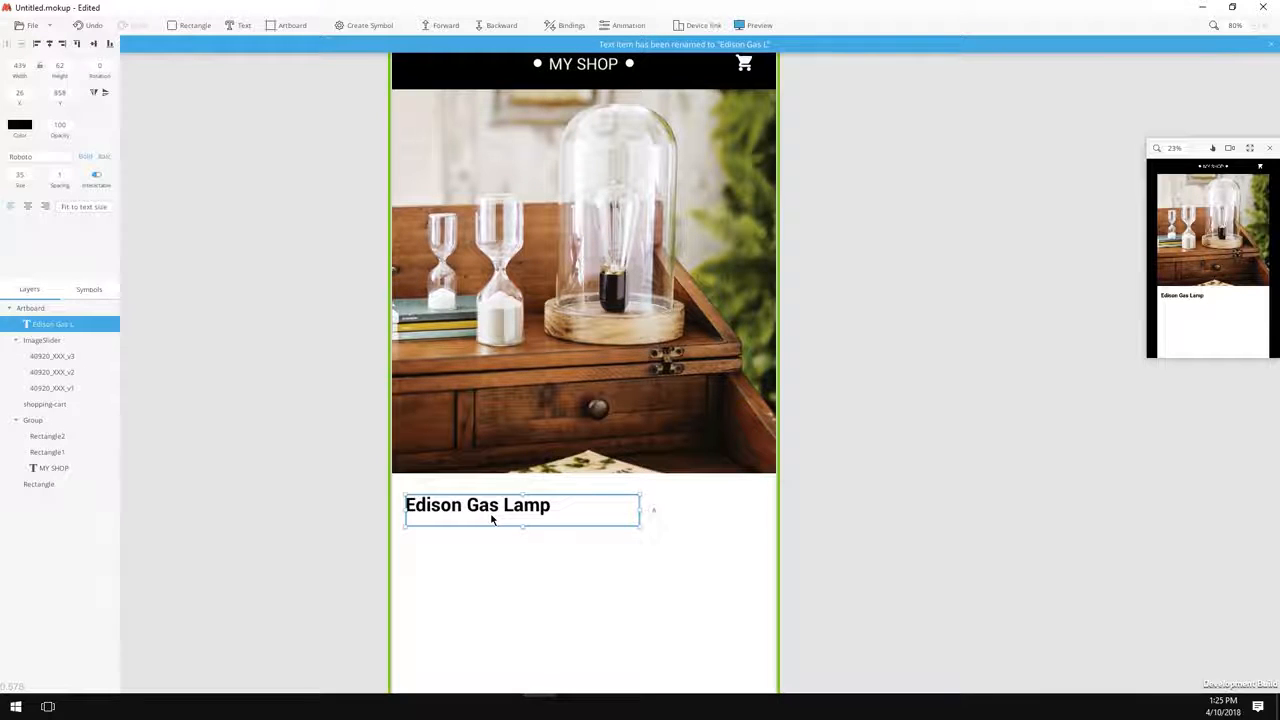
- Duplicate the Edison Gas Lamp title, place the copy on the same line near the artboard's right edge, and change its text to "$120"
{"action": "key", "text": "ctrl+d"}
{"action": "left_click_drag", "start_coordinate": [471, 508], "coordinate": [715, 512]}
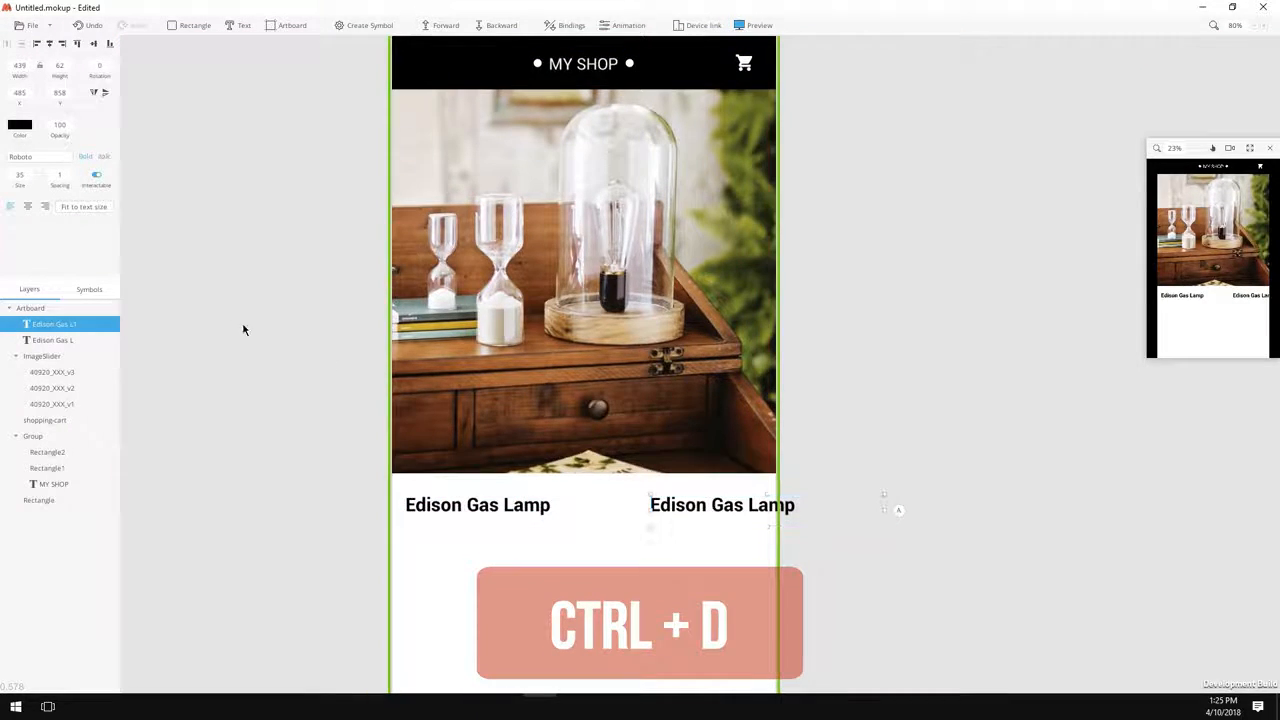
{"action": "double_click", "coordinate": [748, 508]}
{"action": "type", "text": "$"}
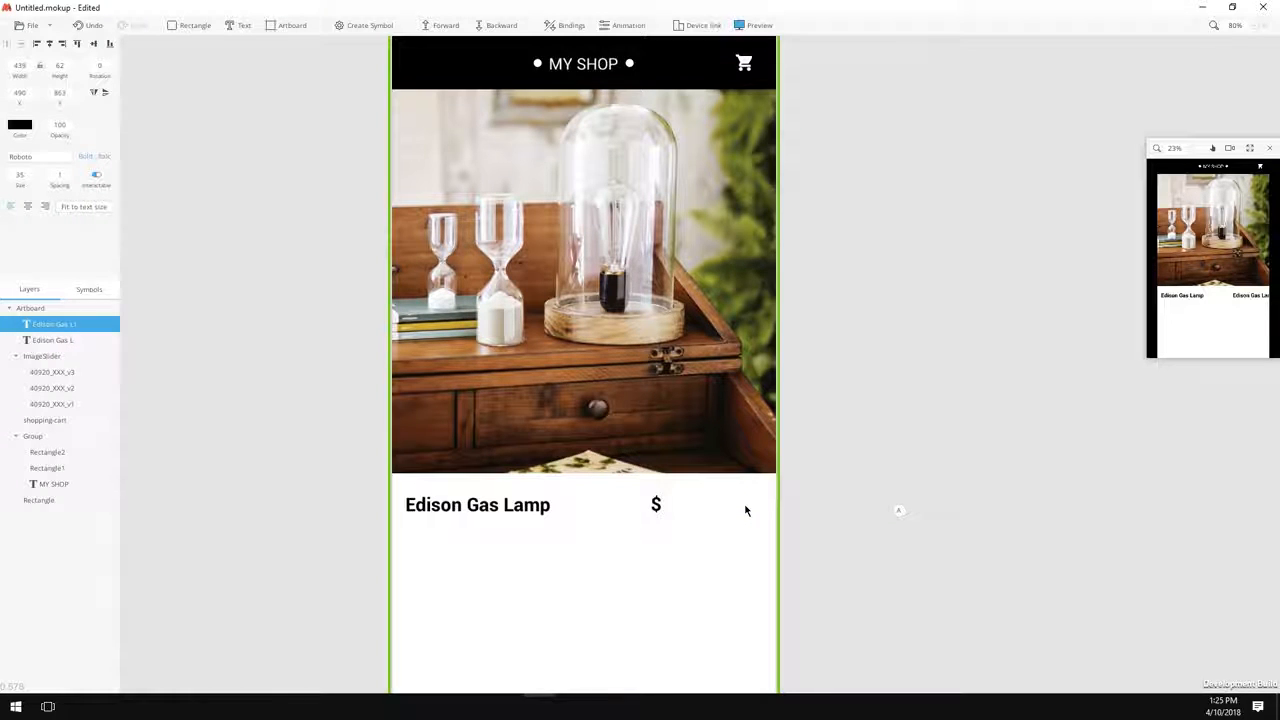
{"action": "type", "text": "120"}
- Remove the bold style from the $120 price, move it to X 600, and fit its box to the text
{"action": "left_click", "coordinate": [86, 157]}
{"action": "left_click_drag", "start_coordinate": [688, 507], "coordinate": [748, 507]}
{"action": "left_click", "coordinate": [86, 207]}
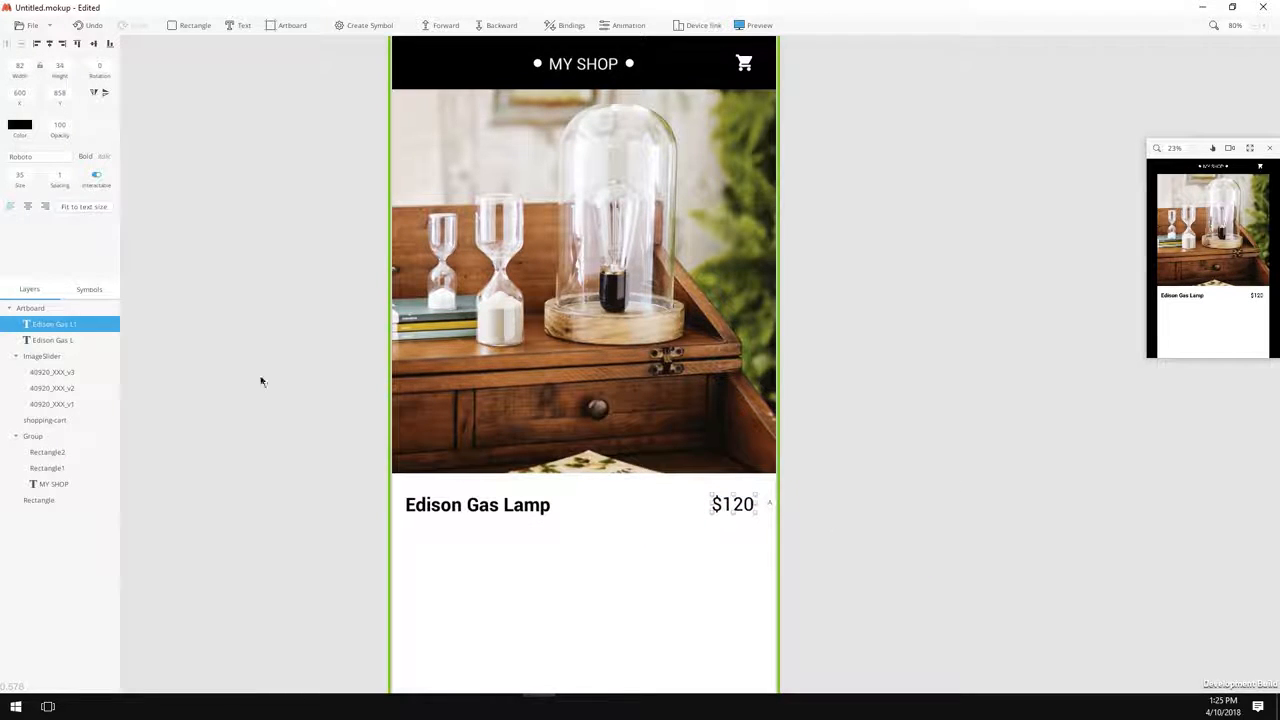
- Draw a rectangle below the title line and set its size to 650 by 3 as a divider
{"action": "left_click", "coordinate": [190, 25]}
{"action": "left_click_drag", "start_coordinate": [561, 550], "coordinate": [585, 574]}
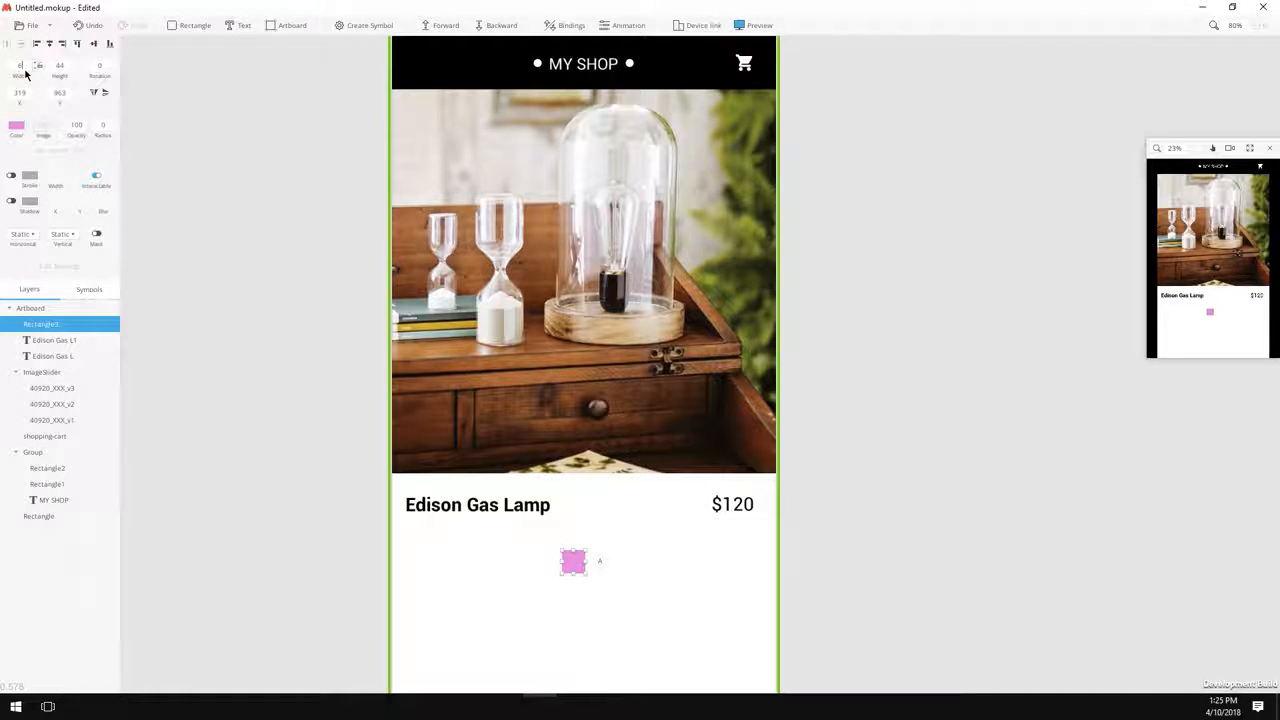
{"action": "key", "text": "Tab"}
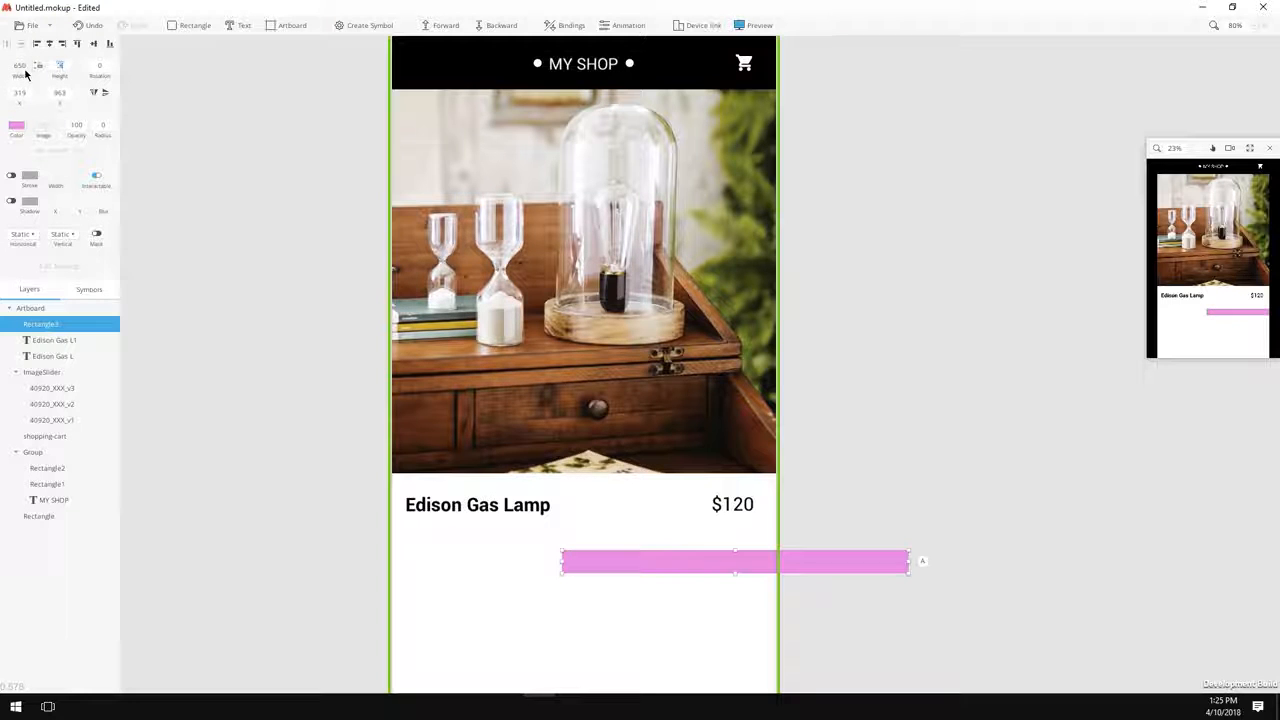
{"action": "type", "text": "3"}
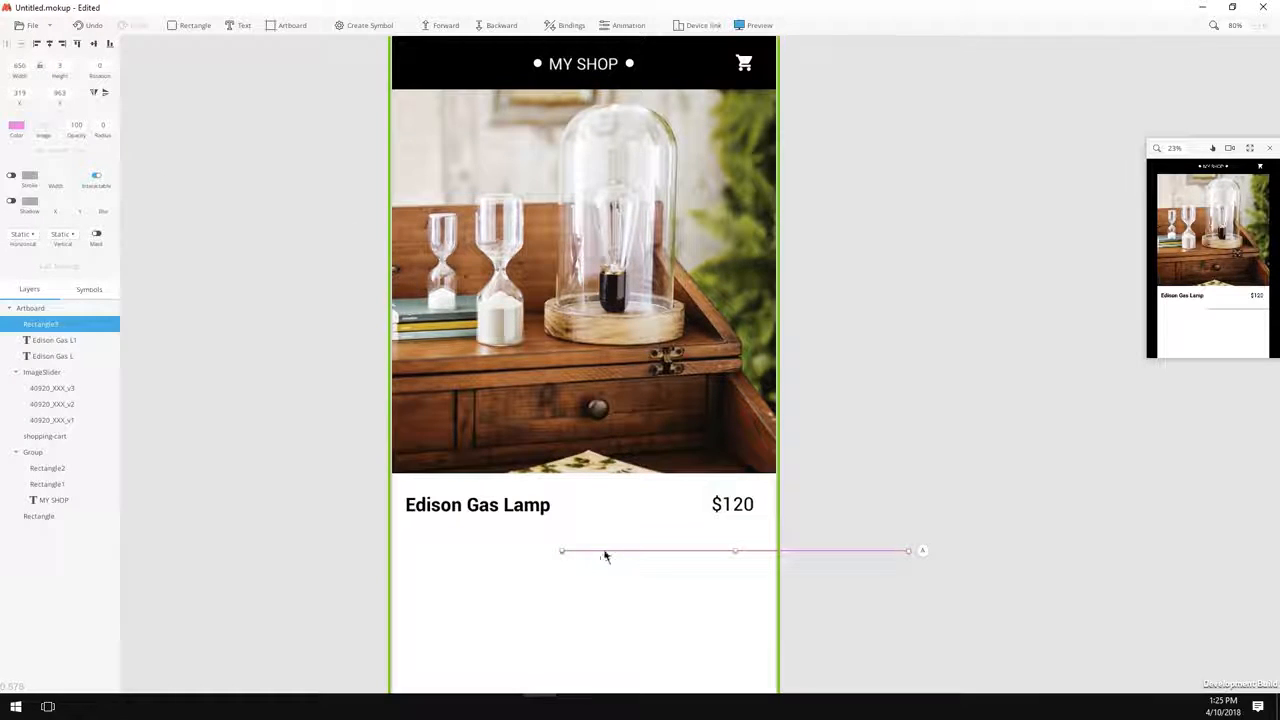
- Center the divider line horizontally on the artboard and move it up to Y 931, just below the title and price
{"action": "left_click", "coordinate": [50, 45]}
{"action": "key", "text": "Up"}
{"action": "key", "text": "Up"}
{"action": "key", "text": "Up"}
{"action": "key", "text": "Up"}
{"action": "key", "text": "Up"}
{"action": "key", "text": "Up"}
{"action": "key", "text": "Up"}
{"action": "key", "text": "Up"}
{"action": "key", "text": "Up"}
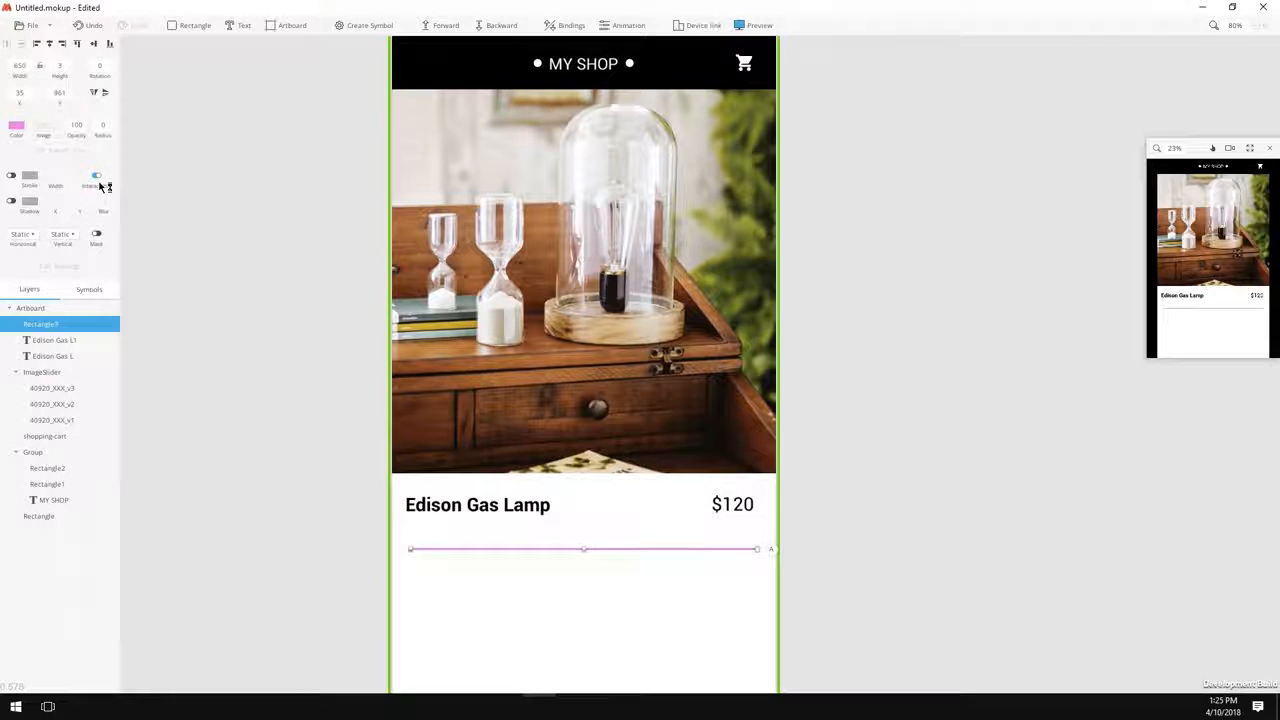
{"action": "key", "text": "Up"}
{"action": "key", "text": "Up"}
{"action": "key", "text": "Up"}
{"action": "key", "text": "Up"}
{"action": "key", "text": "Up"}
{"action": "key", "text": "Up"}
{"action": "key", "text": "Up"}
{"action": "key", "text": "Up"}
{"action": "key", "text": "Up"}
{"action": "key", "text": "Up"}
{"action": "key", "text": "Up"}
{"action": "key", "text": "Up"}
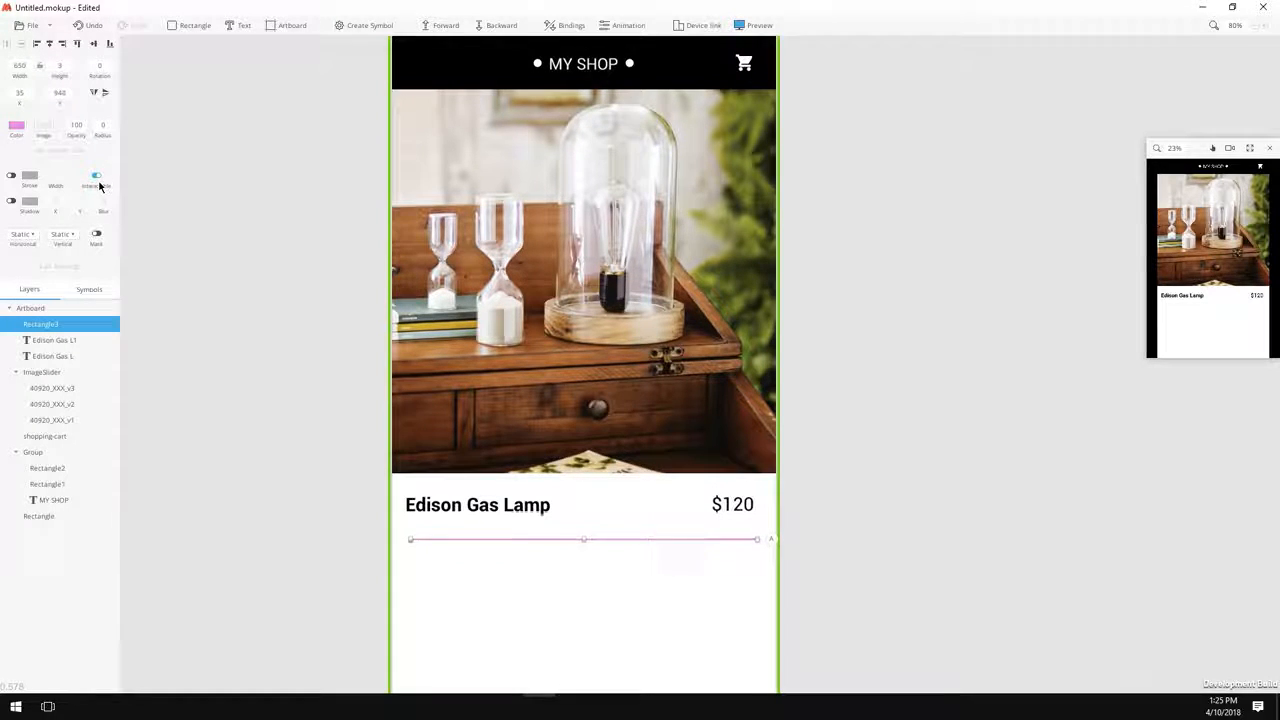
{"action": "key", "text": "Up"}
{"action": "key", "text": "Up"}
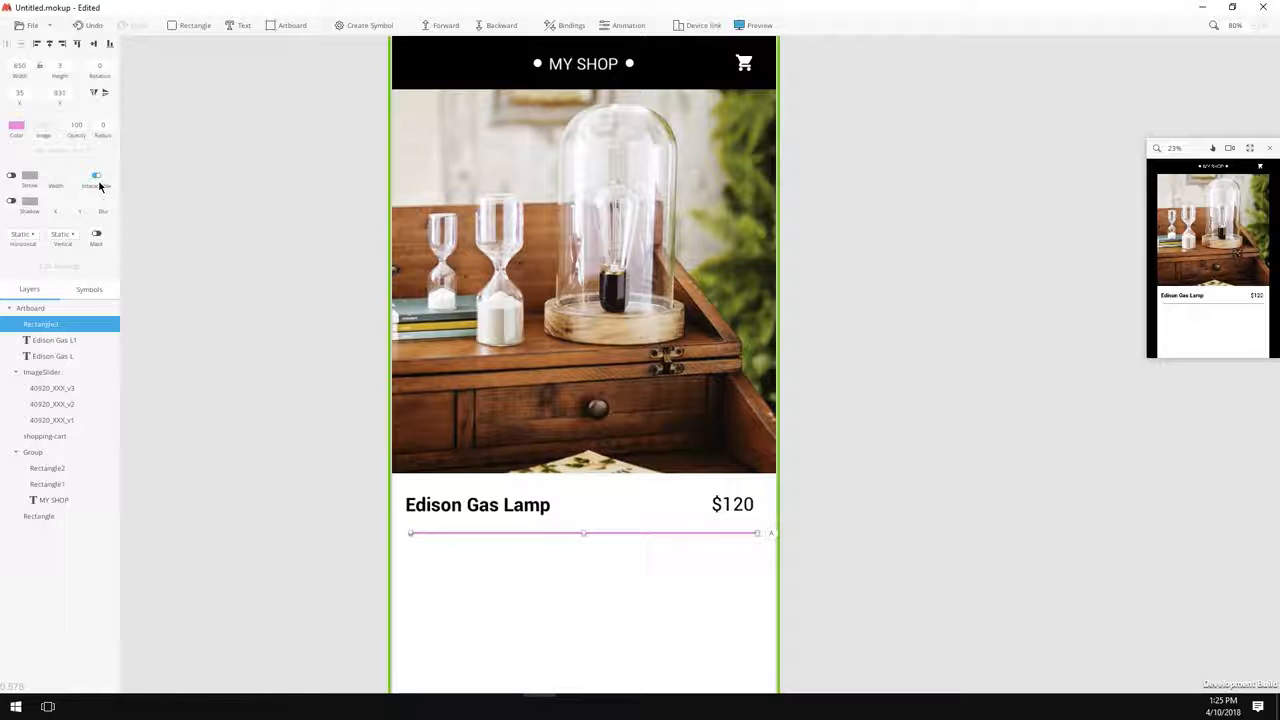
- Change the divider line's fill from pink to a dark gray
{"action": "left_click", "coordinate": [19, 126]}
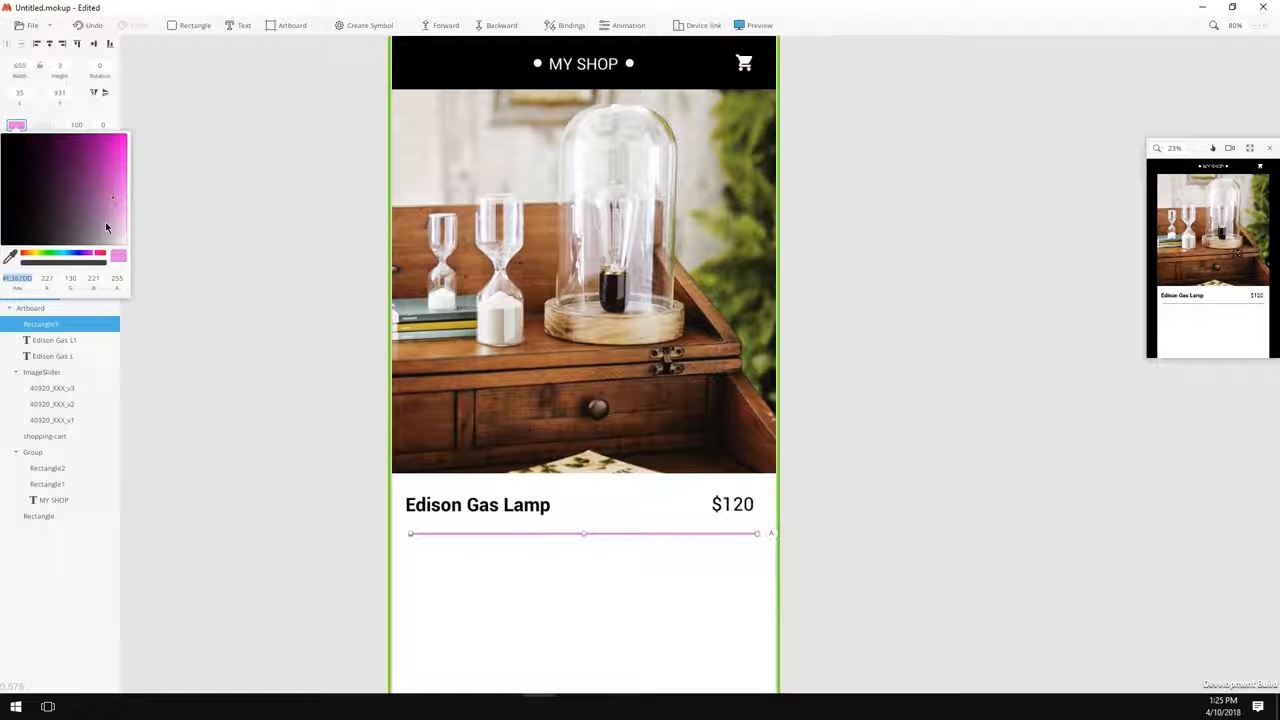
{"action": "left_click", "coordinate": [107, 228]}
{"action": "left_click_drag", "start_coordinate": [83, 253], "coordinate": [64, 256]}
{"action": "left_click", "coordinate": [276, 437]}
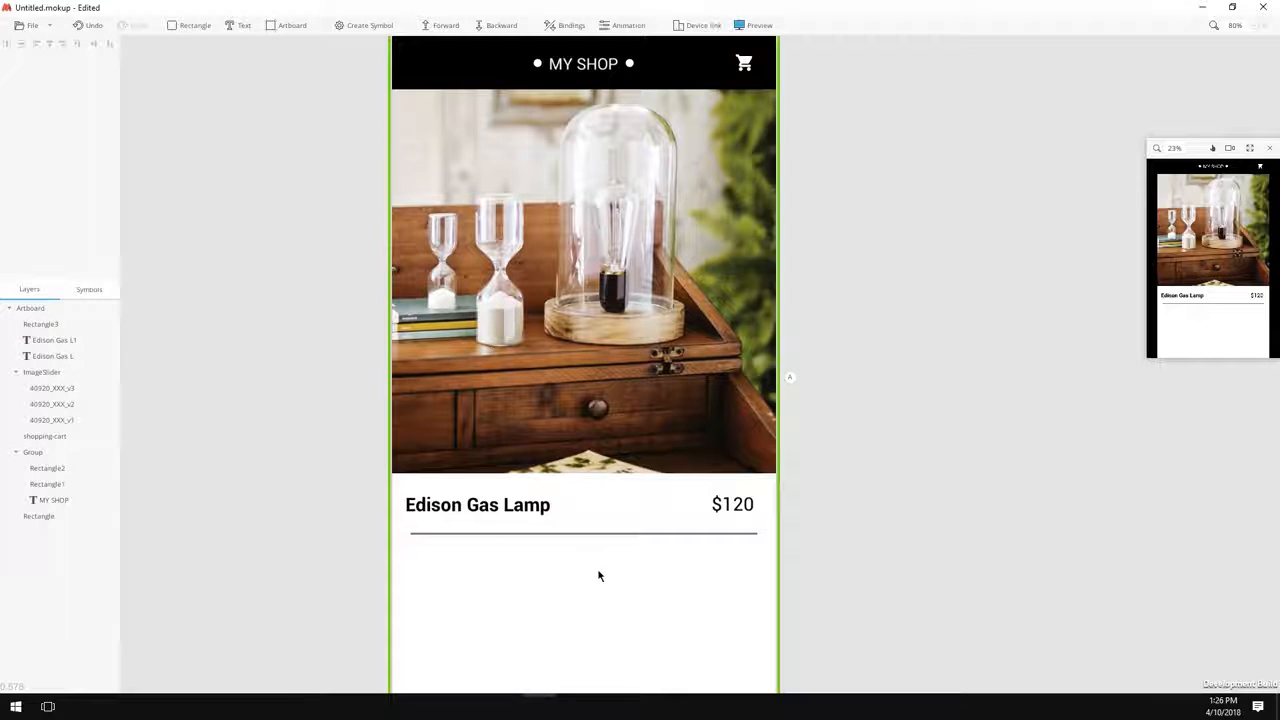
- Move the Edison Gas Lamp title to X 35, flush with the divider's left end, and fit its box to the text
{"action": "left_click", "coordinate": [491, 521]}
{"action": "left_click_drag", "start_coordinate": [491, 521], "coordinate": [496, 521]}
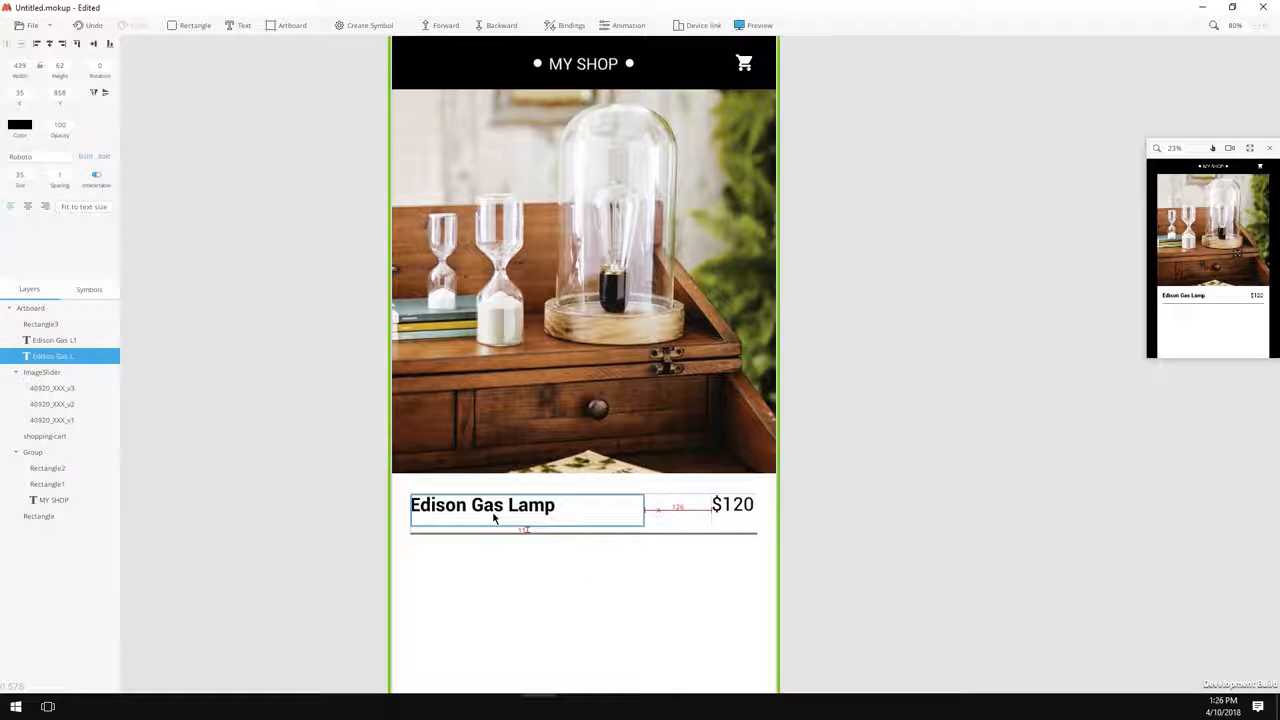
{"action": "left_click", "coordinate": [722, 507]}
{"action": "left_click", "coordinate": [563, 509]}
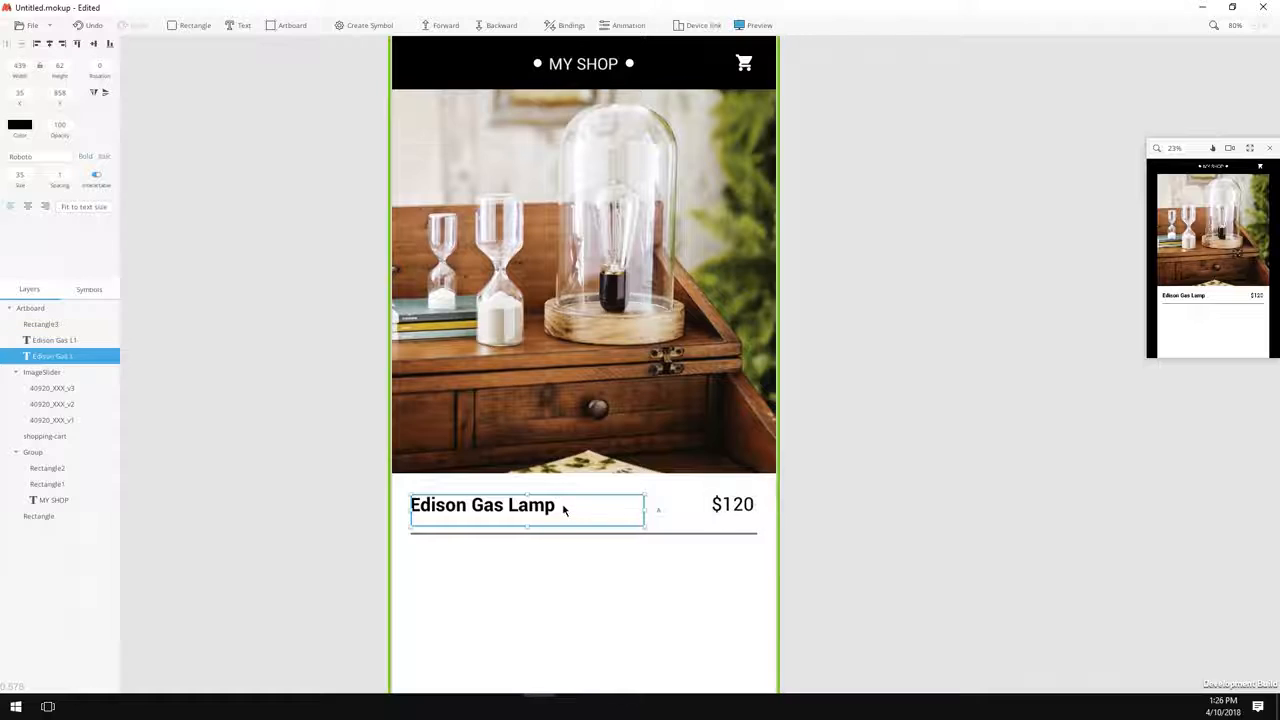
{"action": "left_click", "coordinate": [105, 208]}
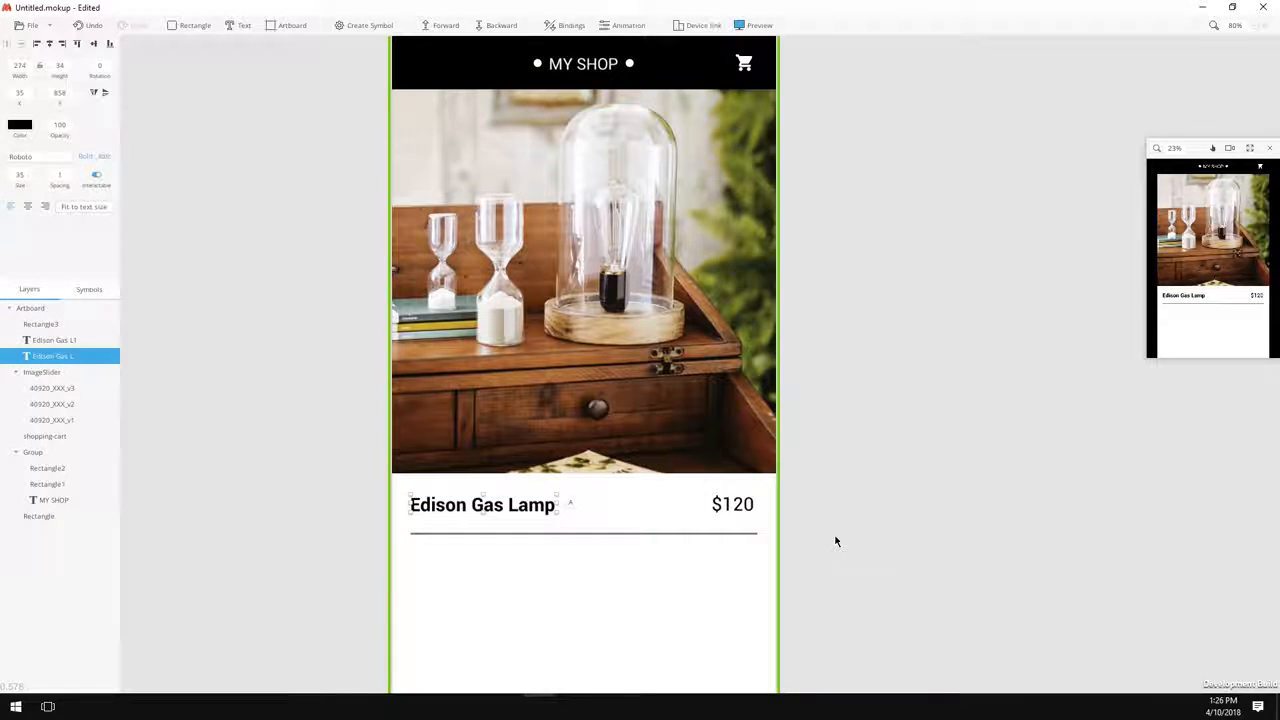
{"action": "left_click", "coordinate": [725, 508]}
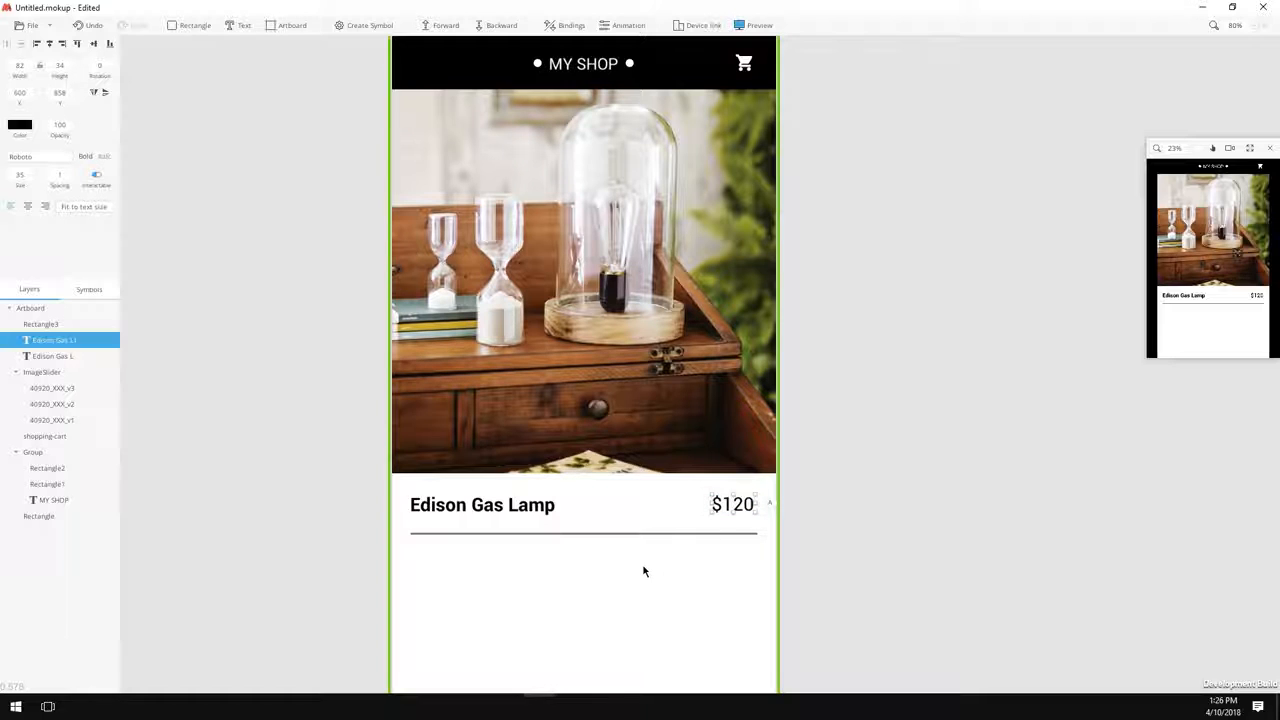
{"action": "left_click", "coordinate": [656, 625]}
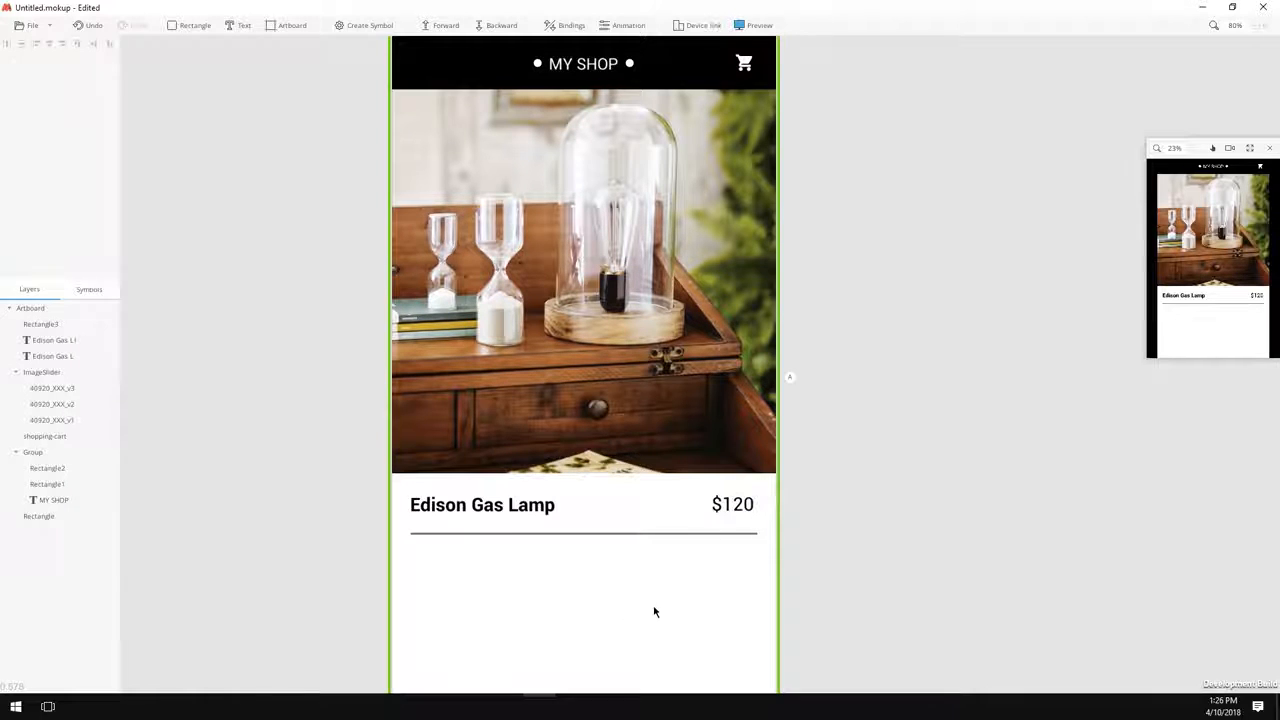
- Add a text box about 653 by 165 below the divider line, spanning roughly the divider's width
{"action": "left_click", "coordinate": [244, 27]}
{"action": "left_click", "coordinate": [411, 550]}
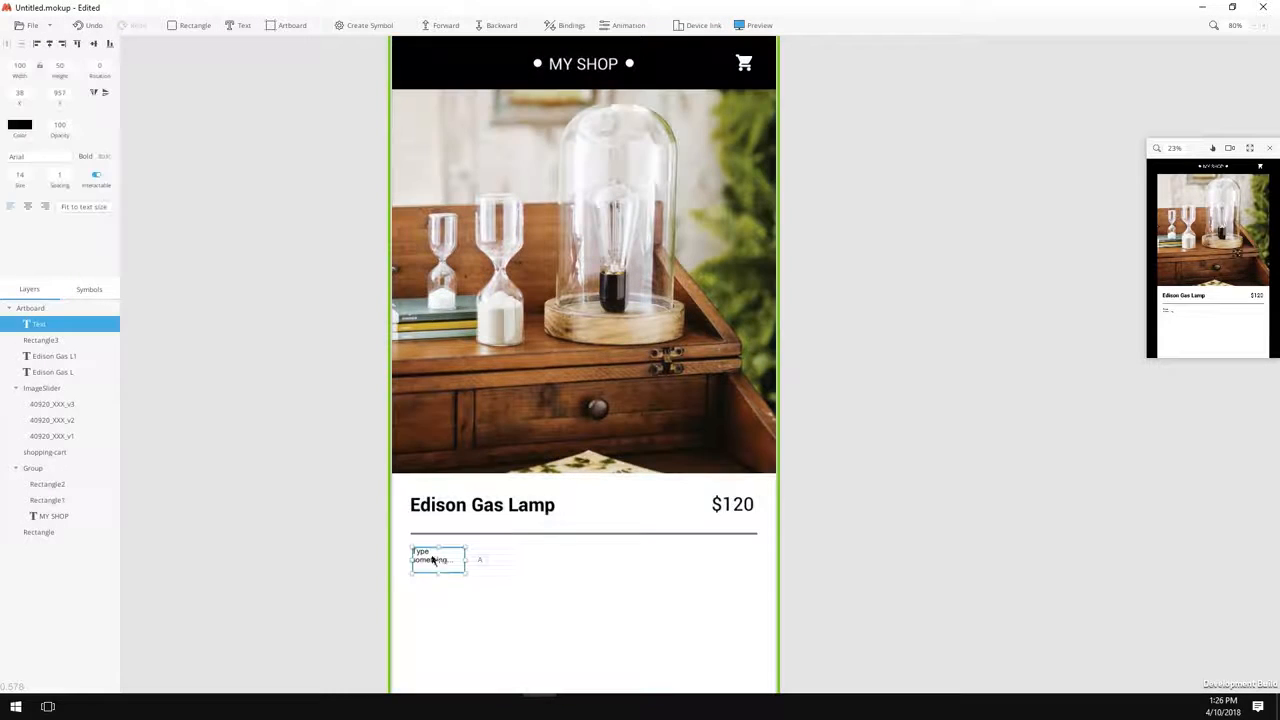
{"action": "left_click_drag", "start_coordinate": [464, 571], "coordinate": [759, 634]}
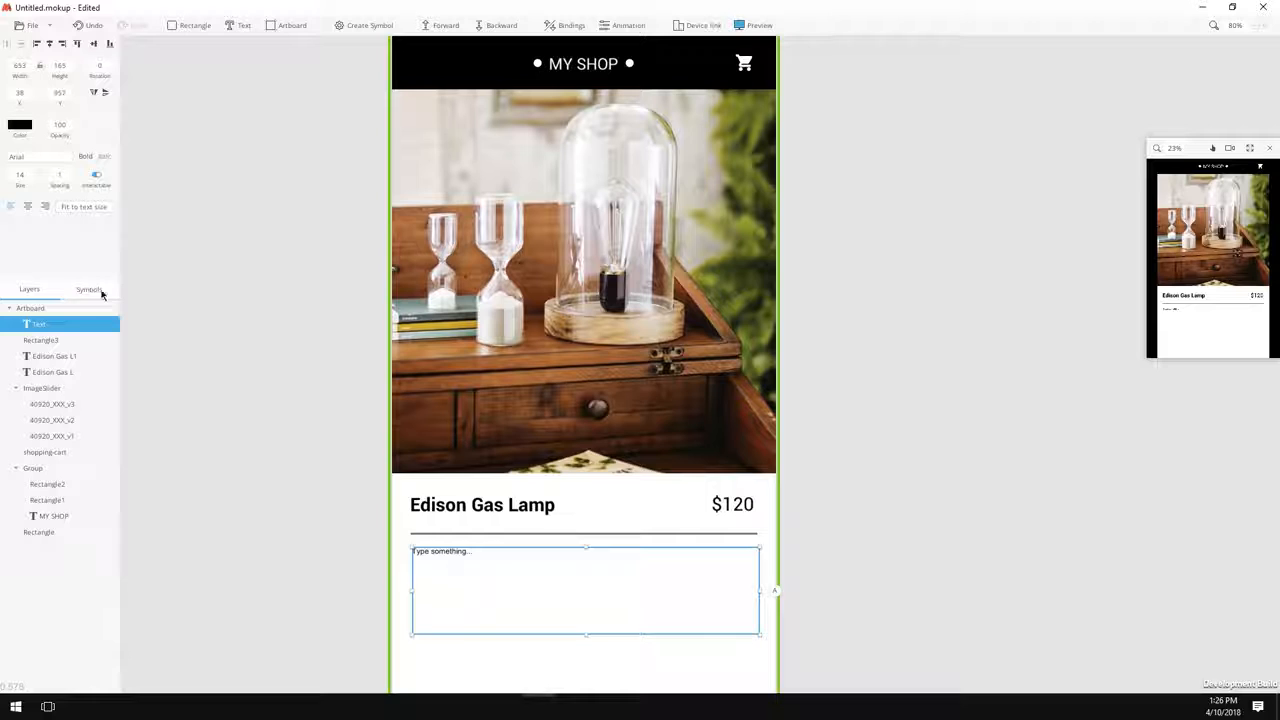
- Format the text box below the divider as Roboto, size 25
{"action": "left_click", "coordinate": [25, 159]}
{"action": "type", "text": "robo"}
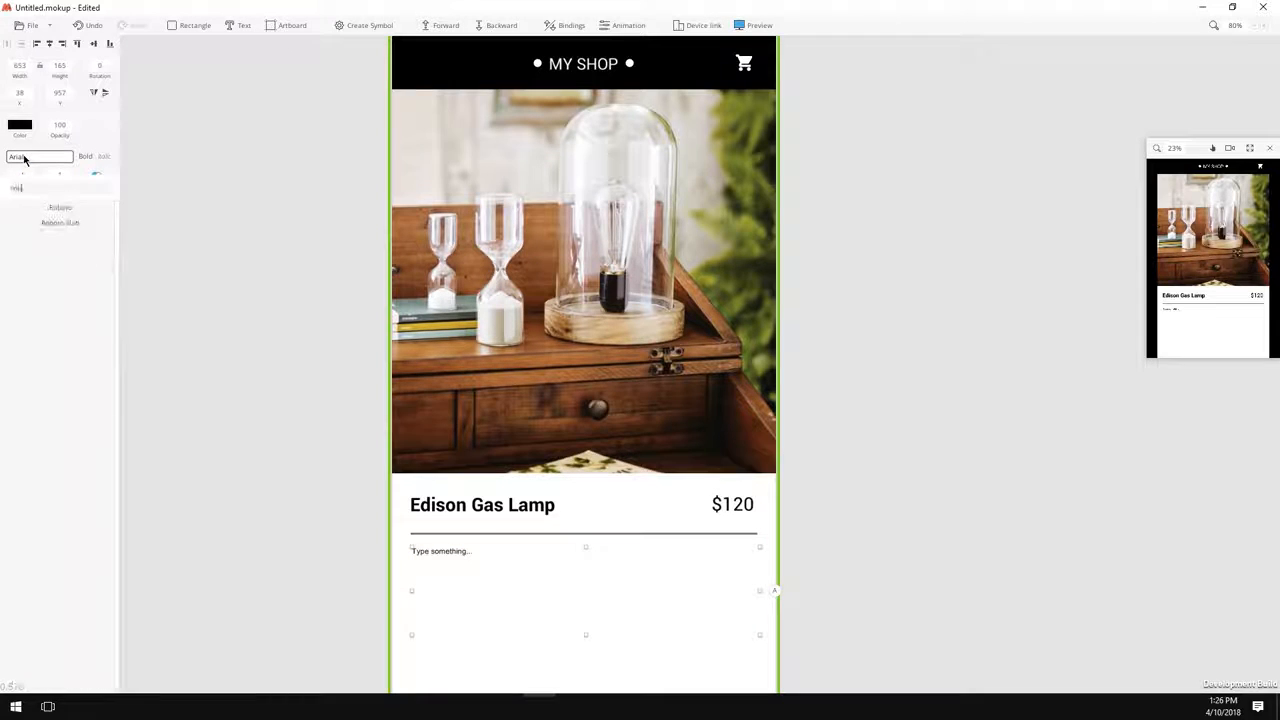
{"action": "left_click", "coordinate": [40, 209]}
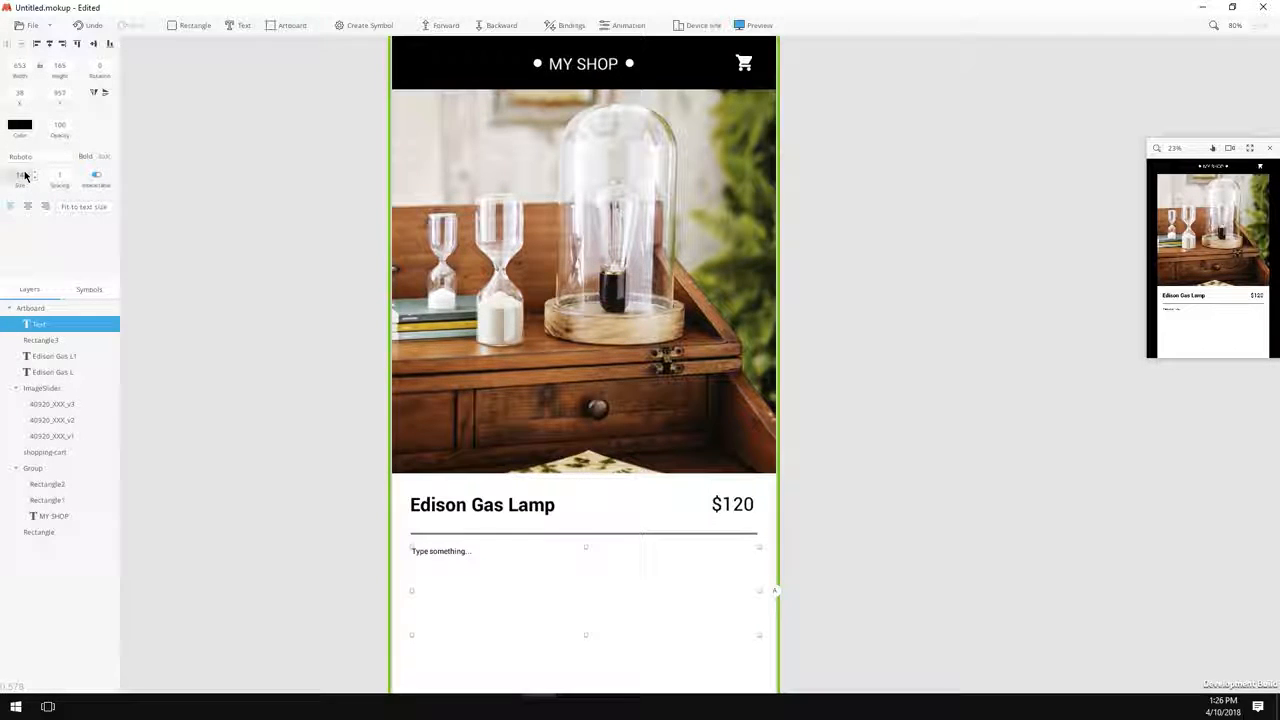
{"action": "type", "text": "25"}
{"action": "key", "text": "Return"}
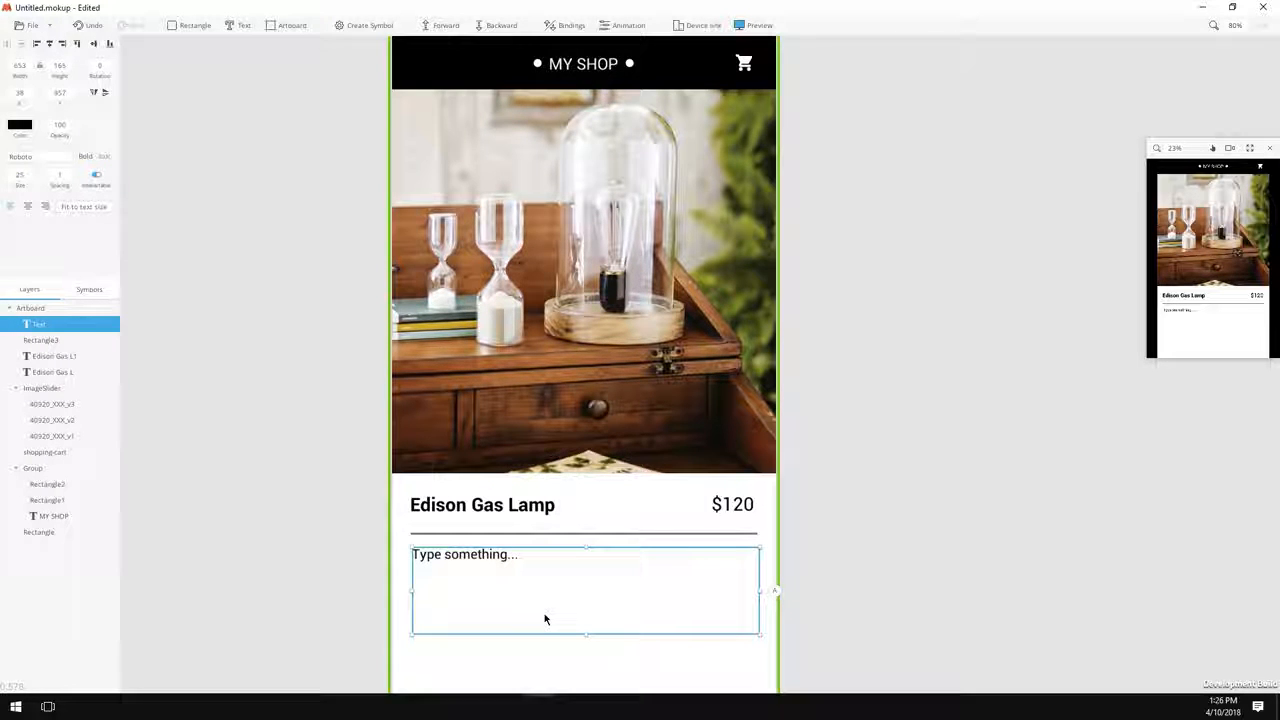
- Replace the placeholder with the lamp description, running from "Crafted of glass with a wooden base" to "complete the industrial look."
{"action": "double_click", "coordinate": [502, 559]}
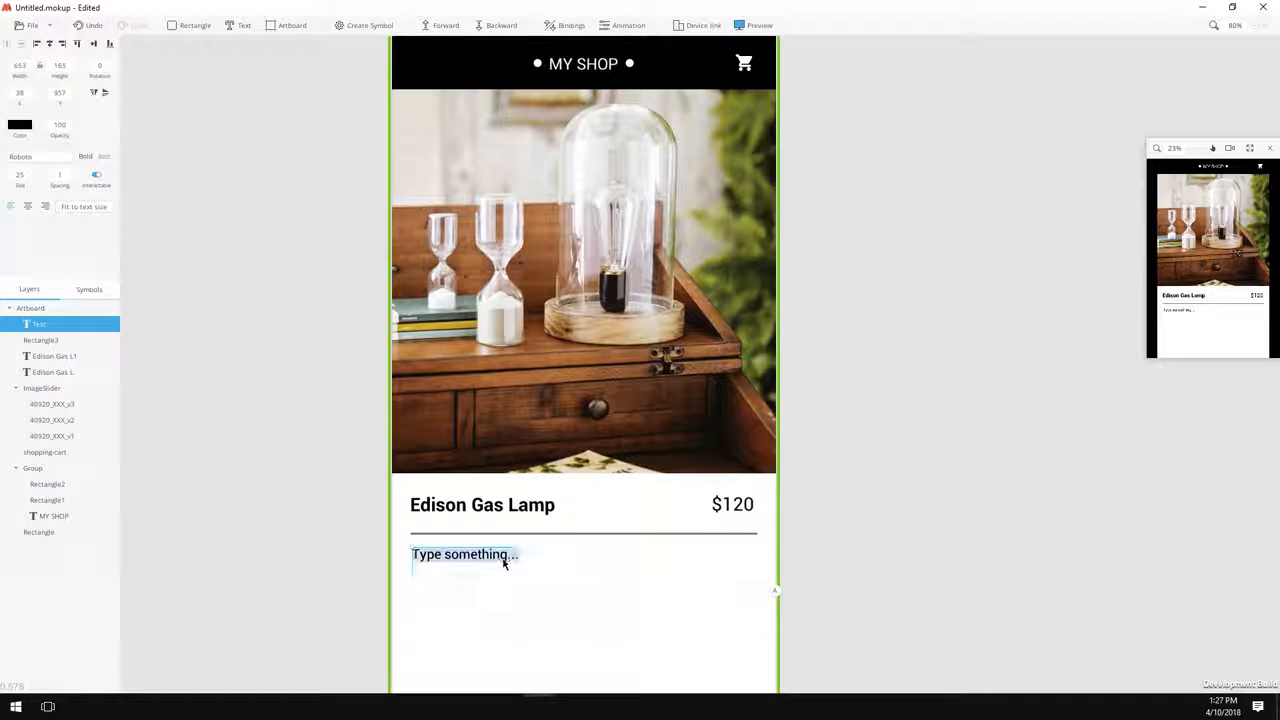
{"action": "type", "text": "Crafted of glass with a wooden base, our exclusive Edison Glass Cloche Table Lamp is a unique tribute to the classic inventor. Our sculptural Edison filament bulb is encased inside the cloche to complete the industrial look."}
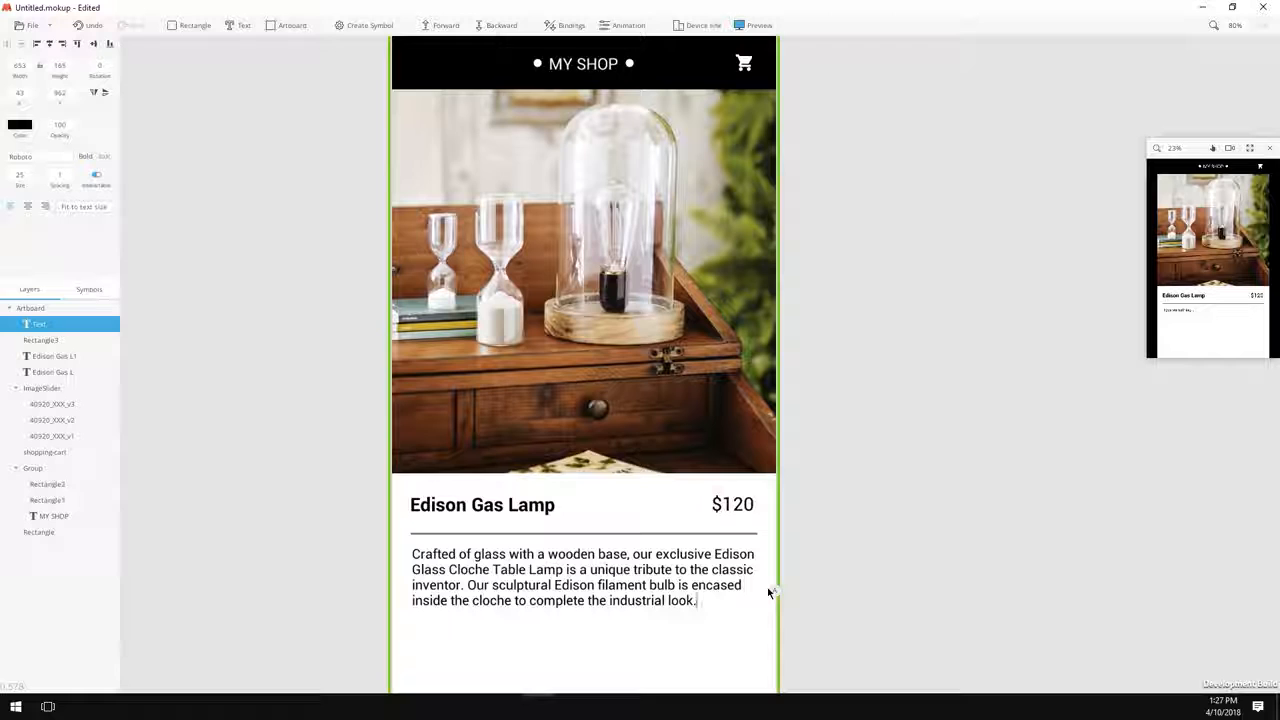
- Duplicate the divider line and move the copy straight down to Y 1121, below the product description
{"action": "key", "text": "ctrl+d"}
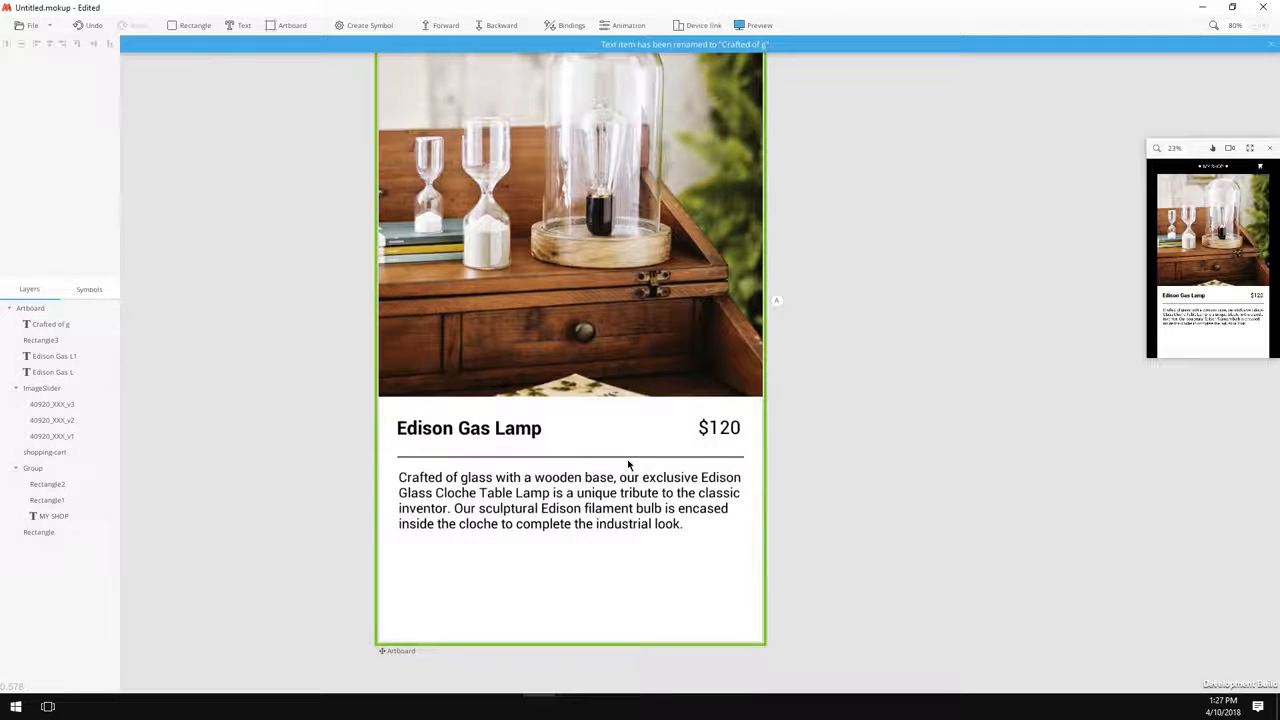
{"action": "left_click", "coordinate": [630, 457]}
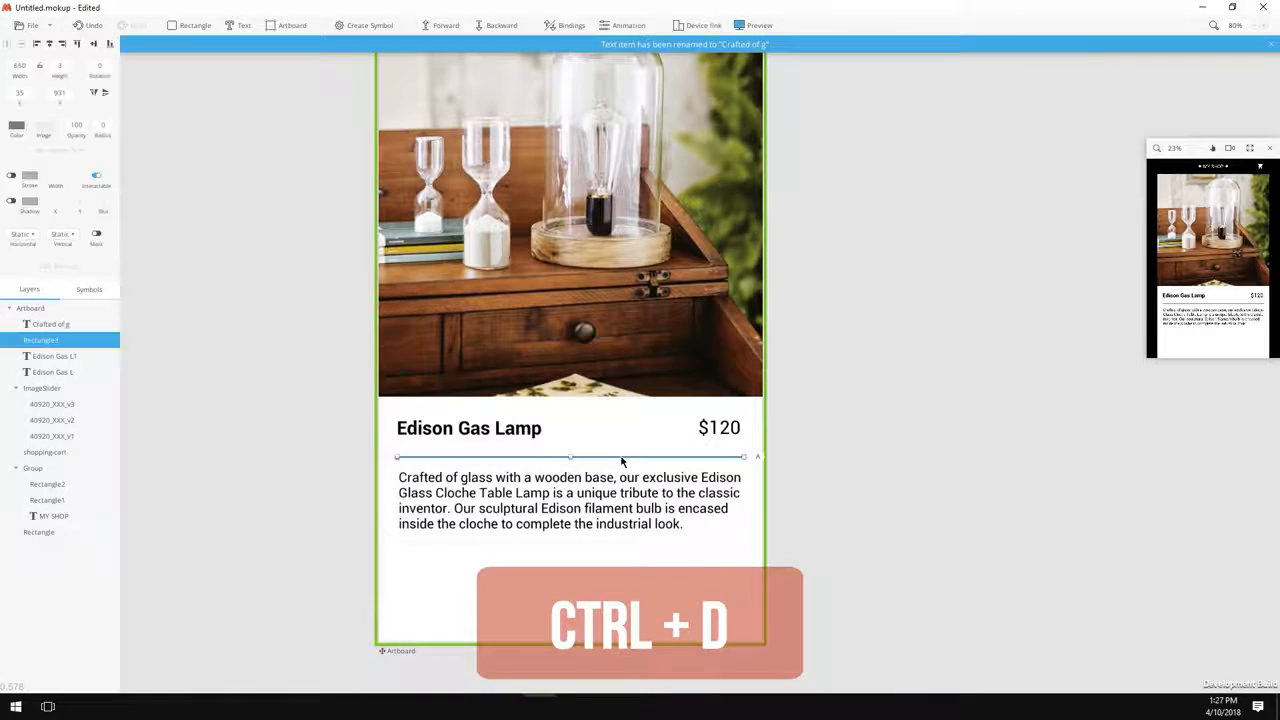
{"action": "key", "text": "ctrl+d"}
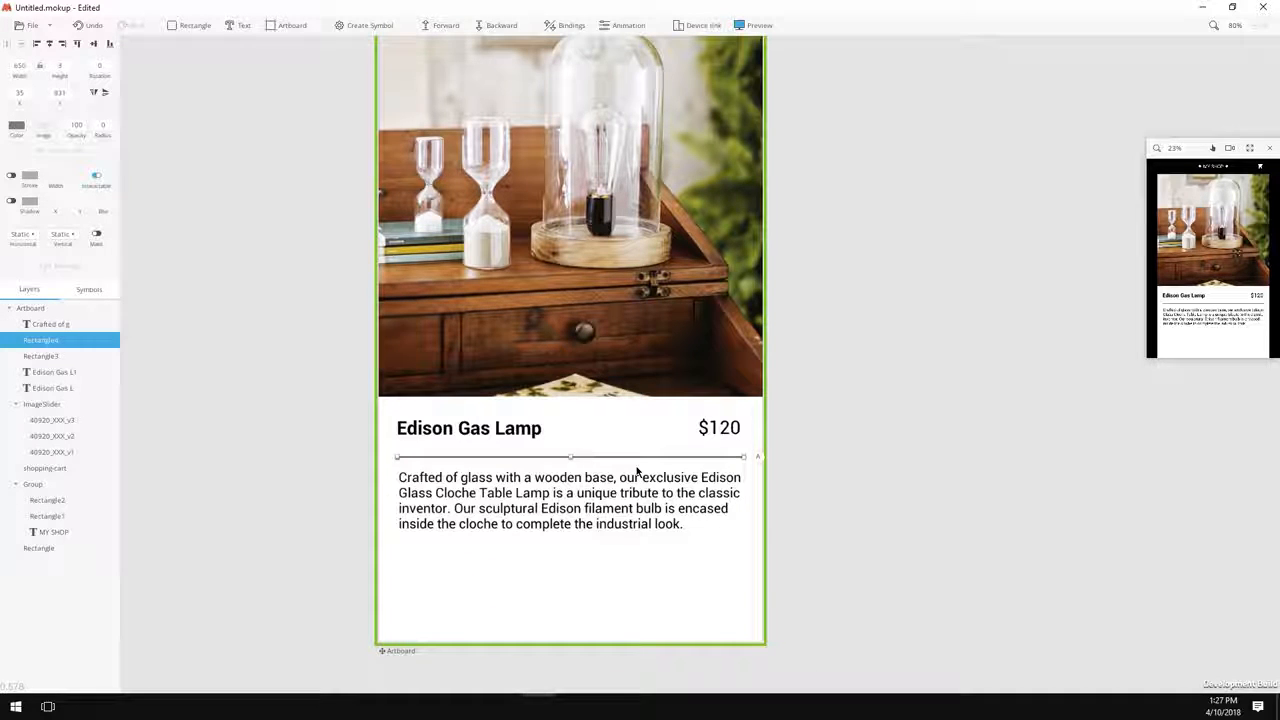
{"action": "key", "text": "shift+Down"}
{"action": "key", "text": "shift+Down"}
{"action": "key", "text": "shift+Down"}
{"action": "key", "text": "shift+Down"}
{"action": "key", "text": "shift+Down"}
{"action": "key", "text": "shift+Down"}
{"action": "key", "text": "shift+Down"}
{"action": "key", "text": "shift+Down"}
{"action": "key", "text": "shift+Down"}
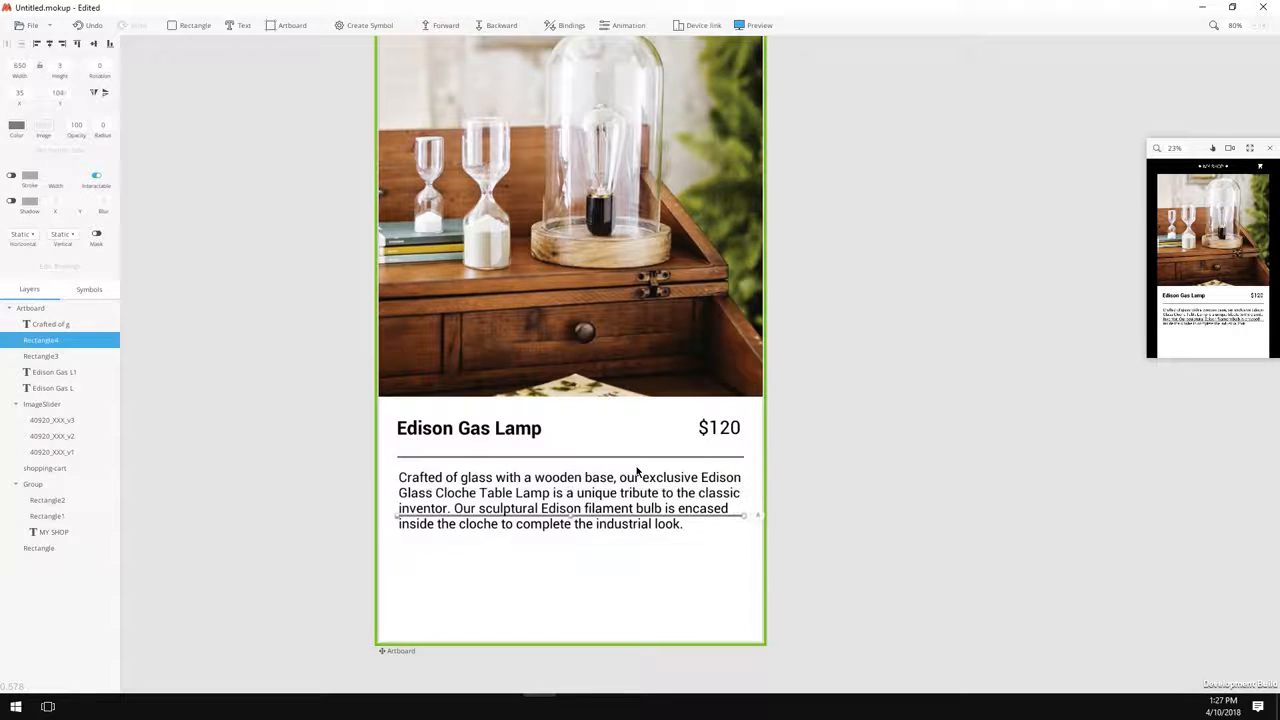
{"action": "key", "text": "shift+Down"}
{"action": "key", "text": "shift+Down"}
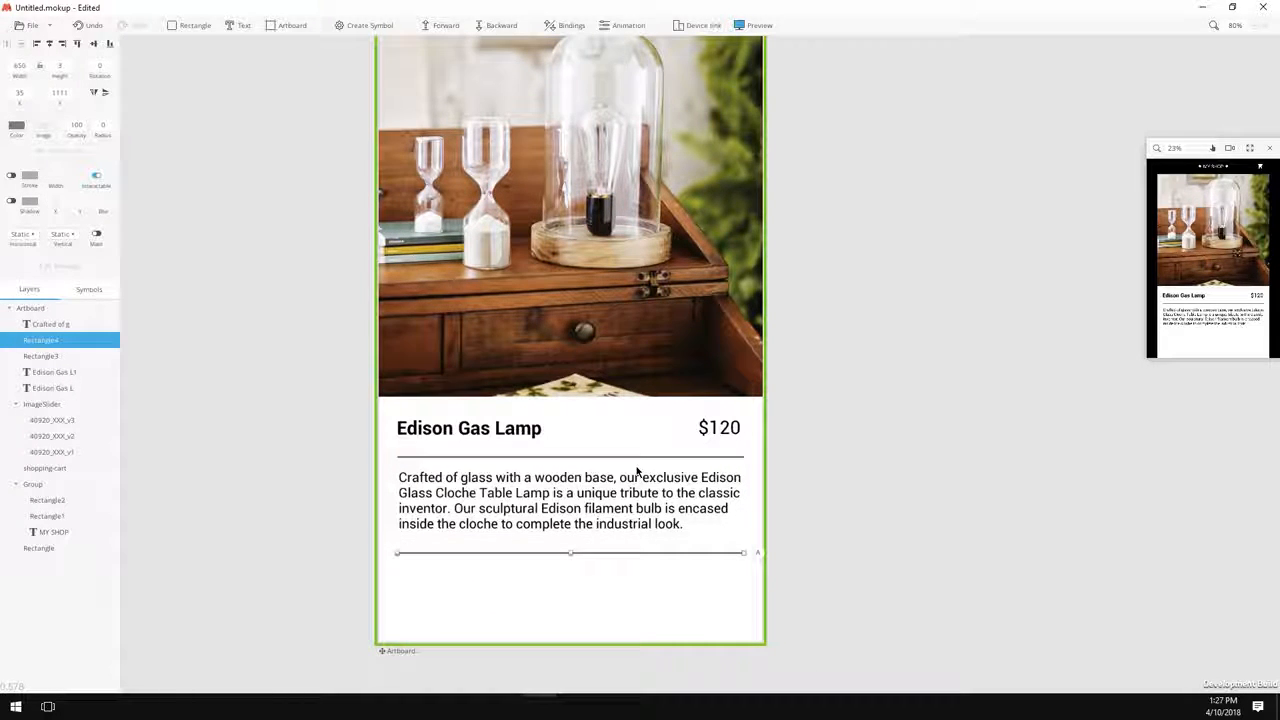
{"action": "key", "text": "shift+Down"}
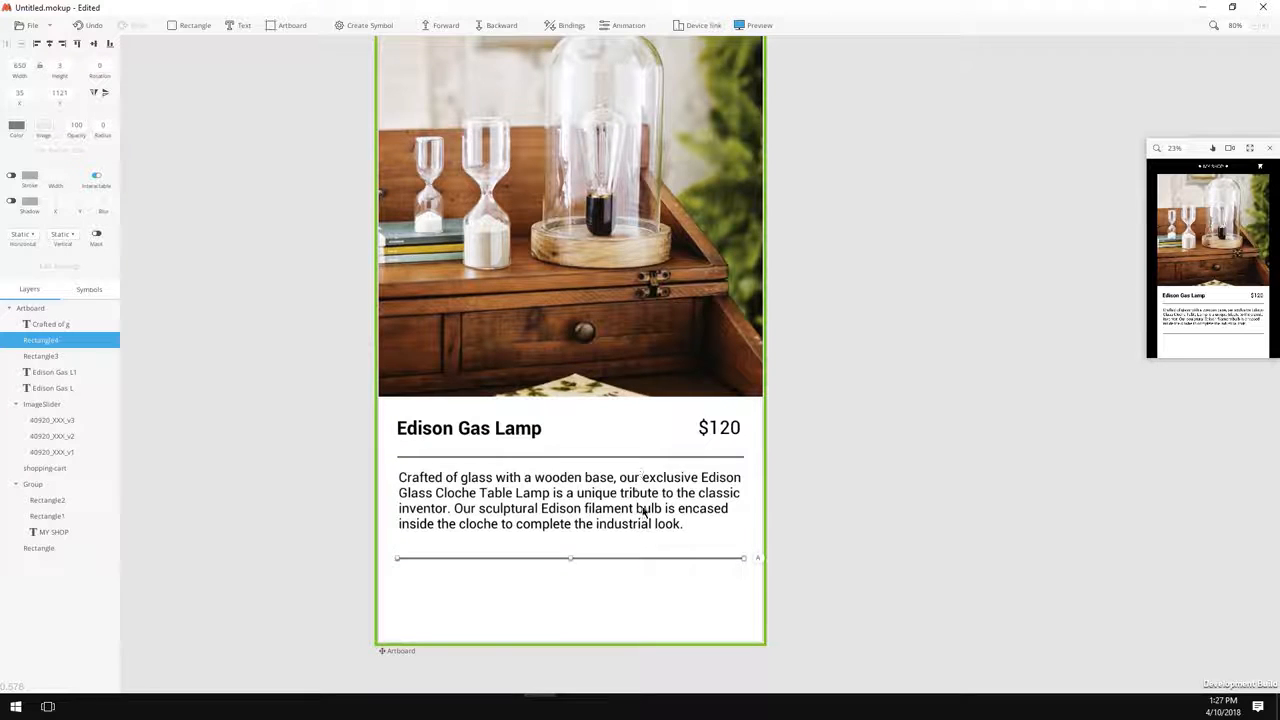
- Distribute the description text and the two divider lines evenly in the vertical direction
{"action": "left_click", "coordinate": [645, 512]}
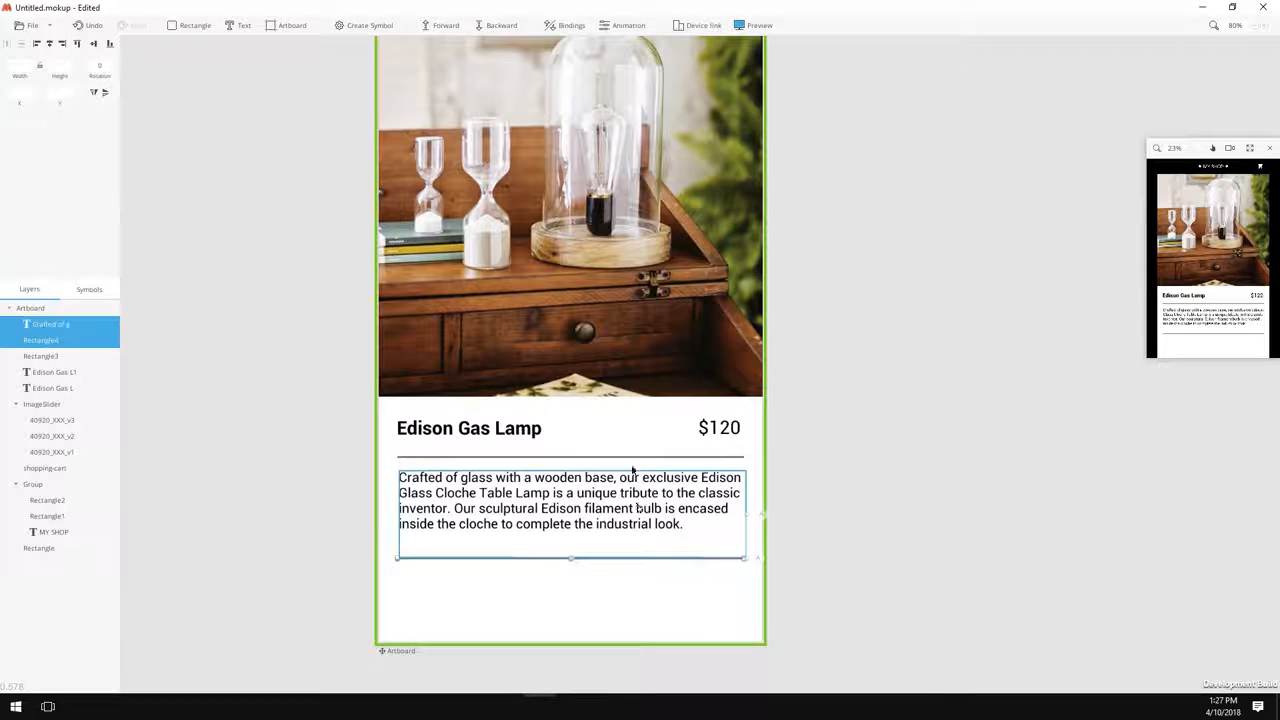
{"action": "left_click", "coordinate": [52, 357], "text": "shift"}
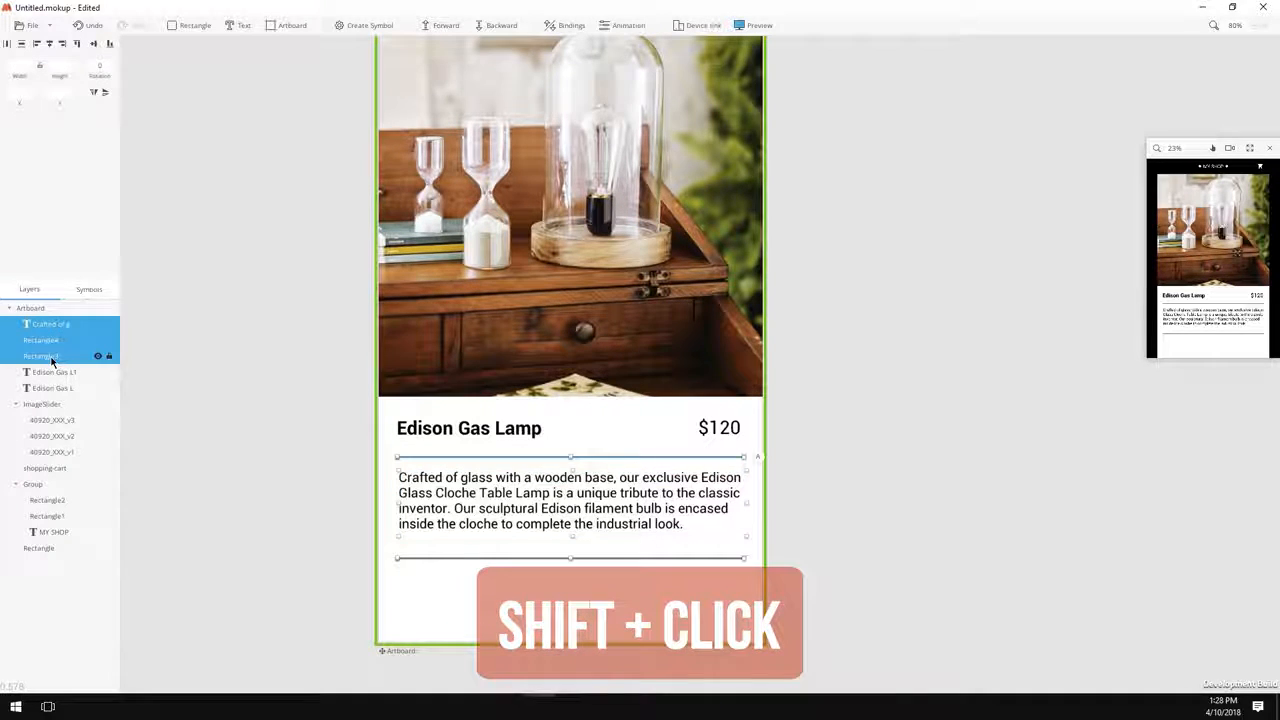
{"action": "left_click", "coordinate": [22, 45]}
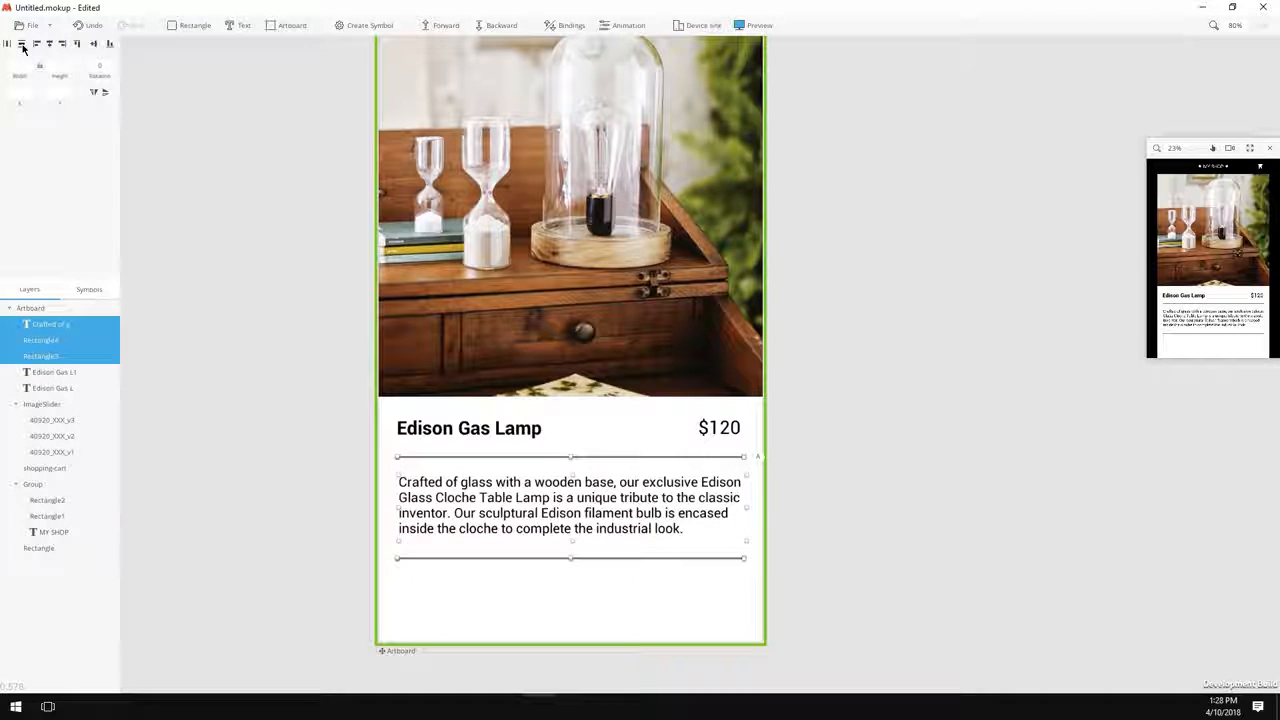
{"action": "left_click", "coordinate": [394, 467]}
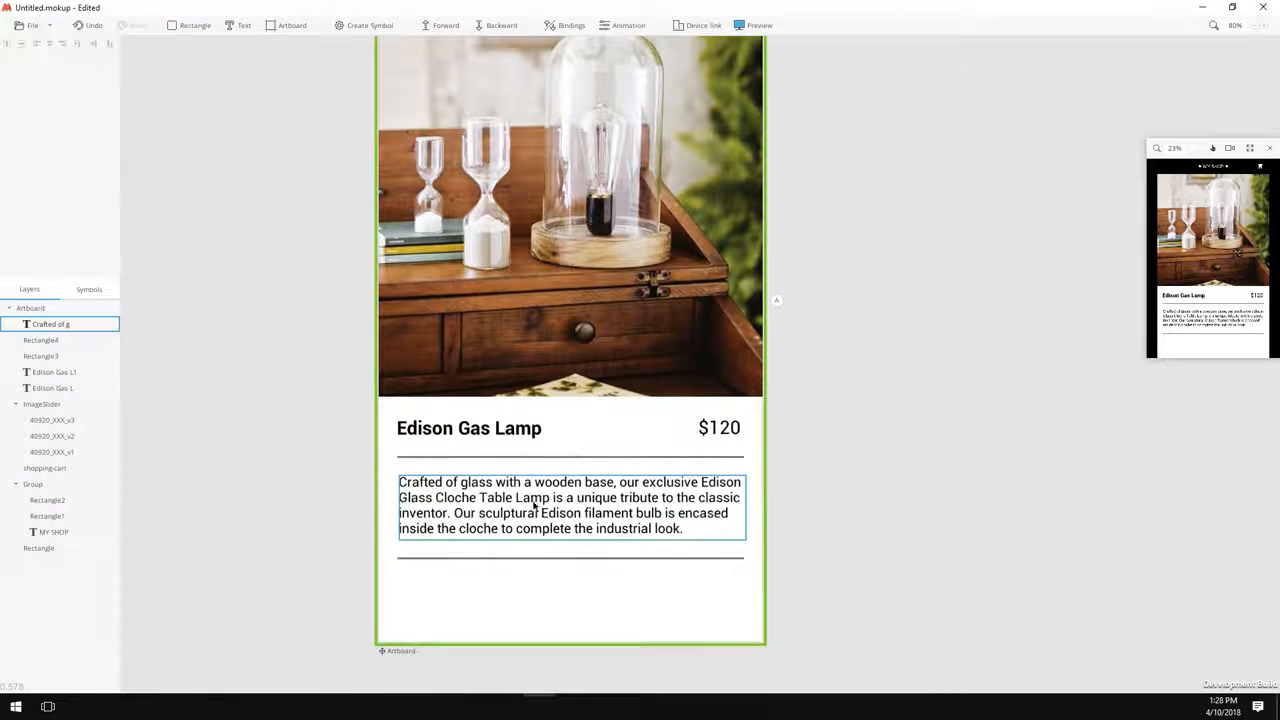
- Draw a rectangle below the lower divider line and set its size to 460 by 80
{"action": "left_click", "coordinate": [194, 25]}
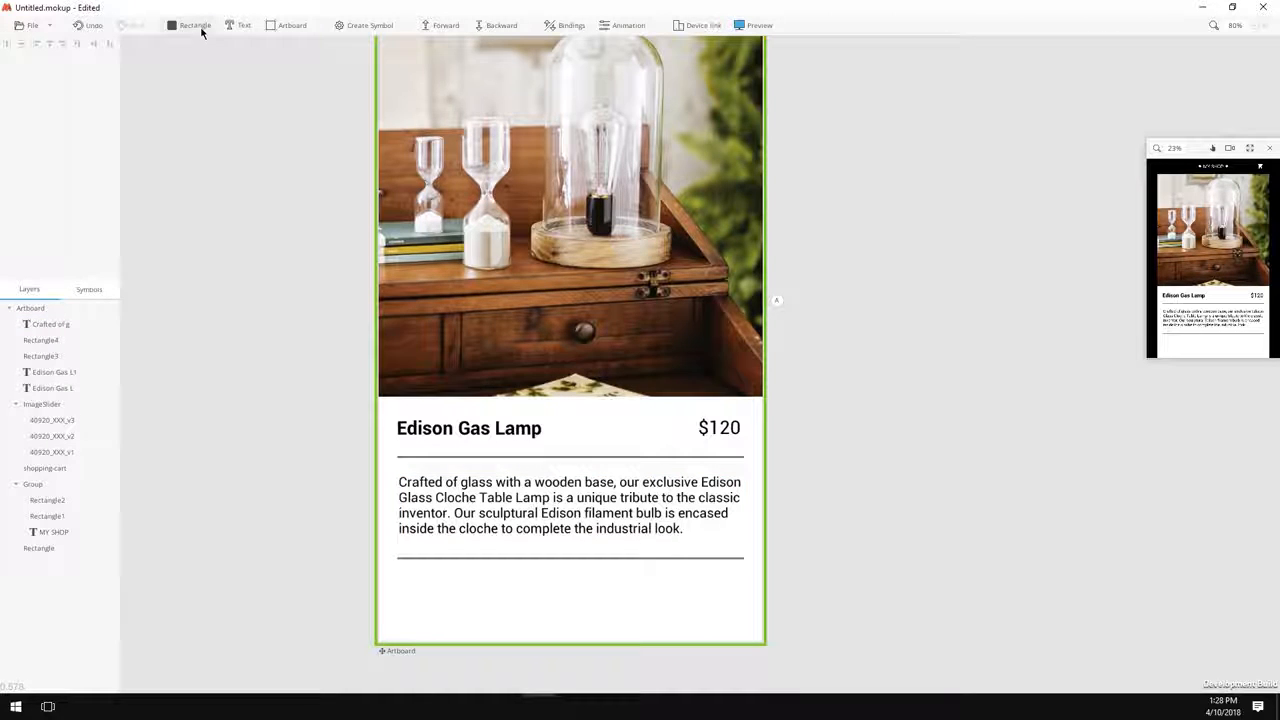
{"action": "left_click", "coordinate": [504, 597]}
{"action": "left_click_drag", "start_coordinate": [517, 608], "coordinate": [581, 599]}
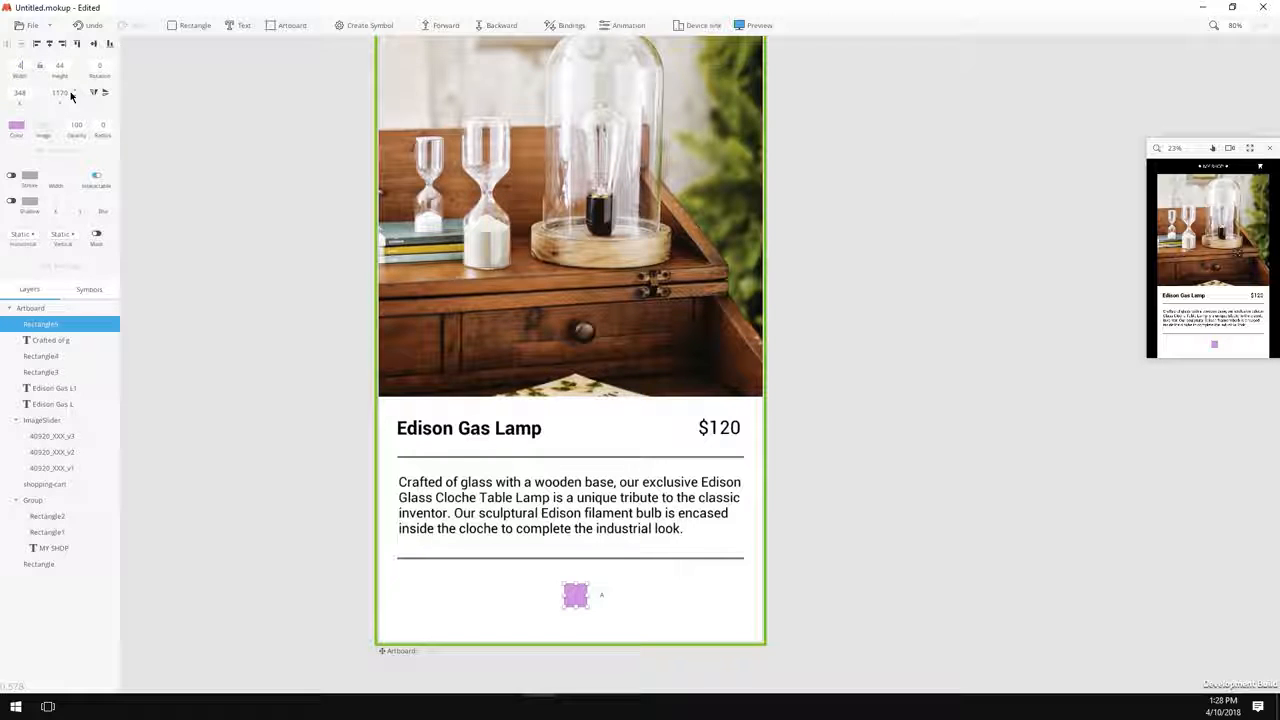
{"action": "key", "text": "Tab"}
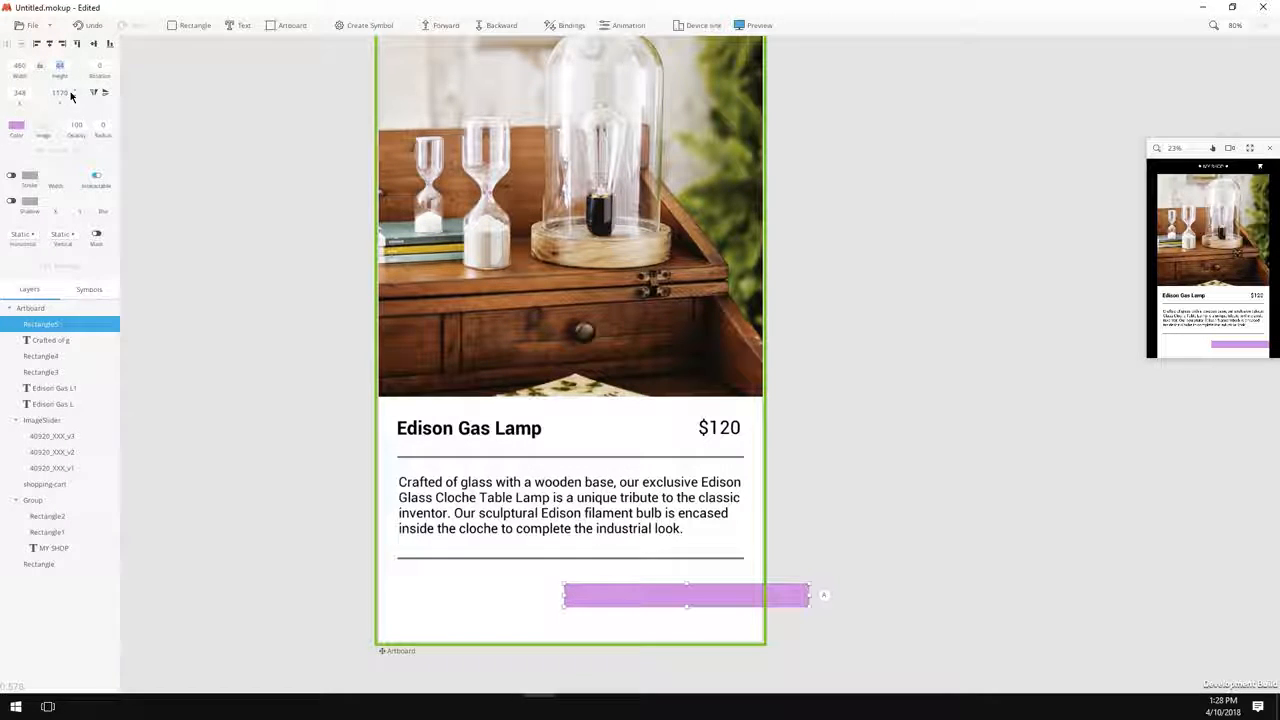
{"action": "type", "text": "80"}
{"action": "key", "text": "Return"}
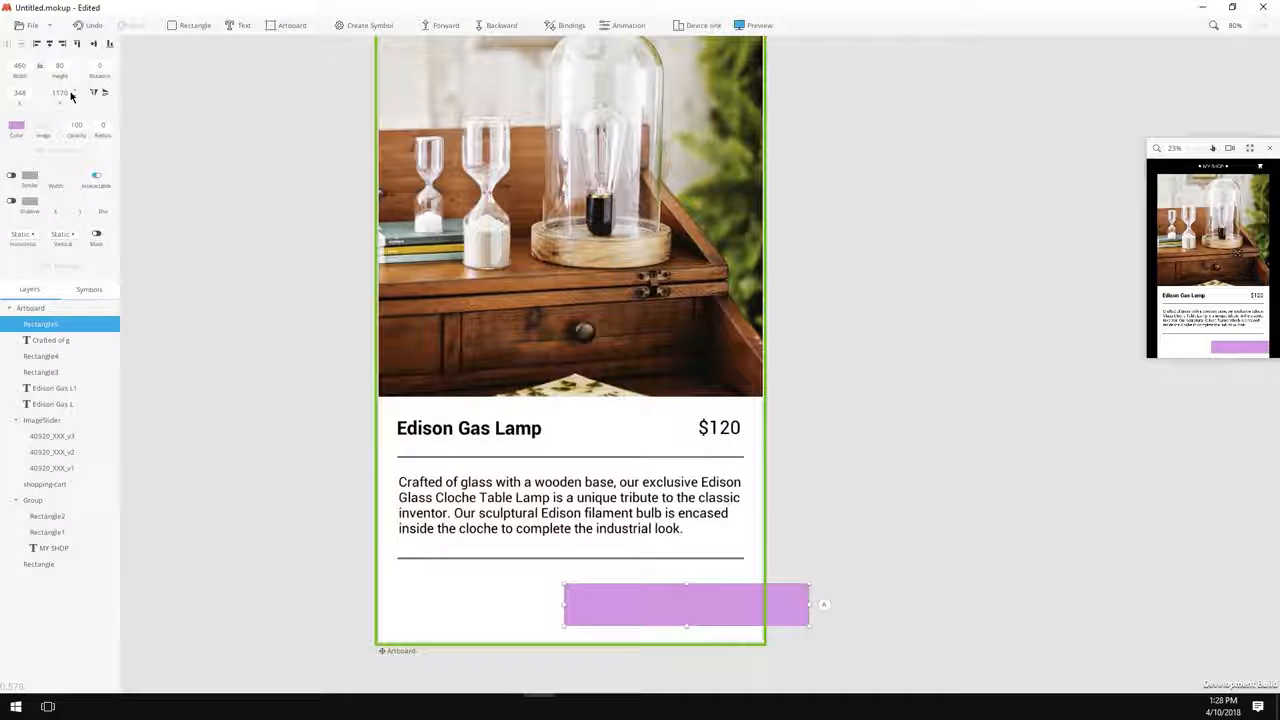
- Give the rectangle a dark purple fill with corner radius 15, and place it roughly centred below the lower divider
{"action": "left_click", "coordinate": [17, 128]}
{"action": "left_click", "coordinate": [60, 156]}
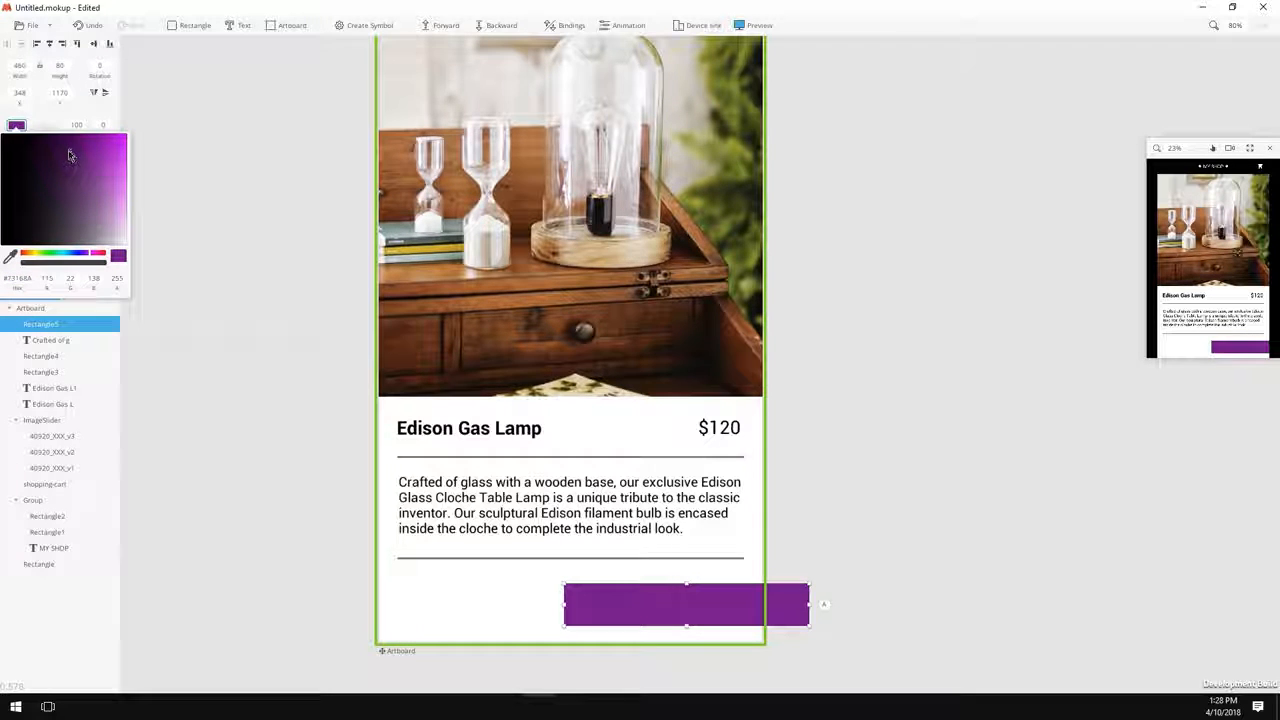
{"action": "left_click_drag", "start_coordinate": [70, 155], "coordinate": [109, 136]}
{"action": "left_click", "coordinate": [101, 112]}
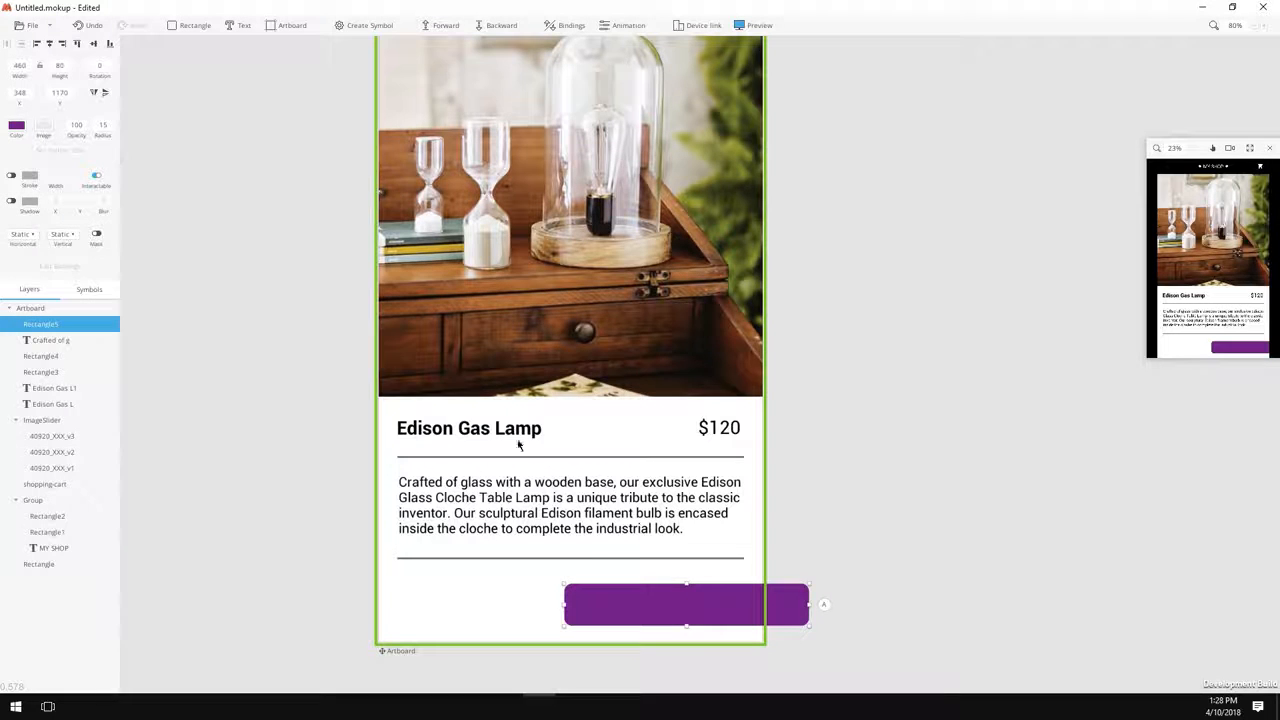
{"action": "left_click_drag", "start_coordinate": [589, 616], "coordinate": [475, 607]}
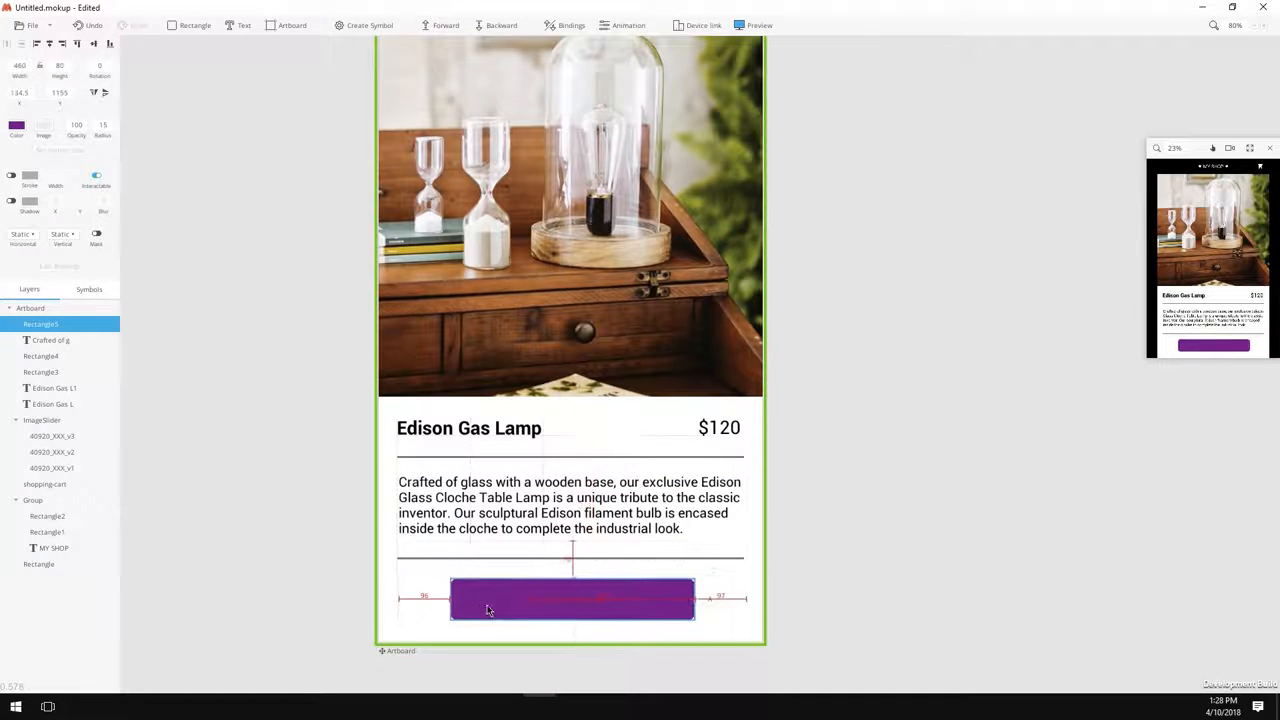
- Add a text box beside the purple button, widen it to 195 and format it as Roboto, size 24
{"action": "left_click", "coordinate": [237, 26]}
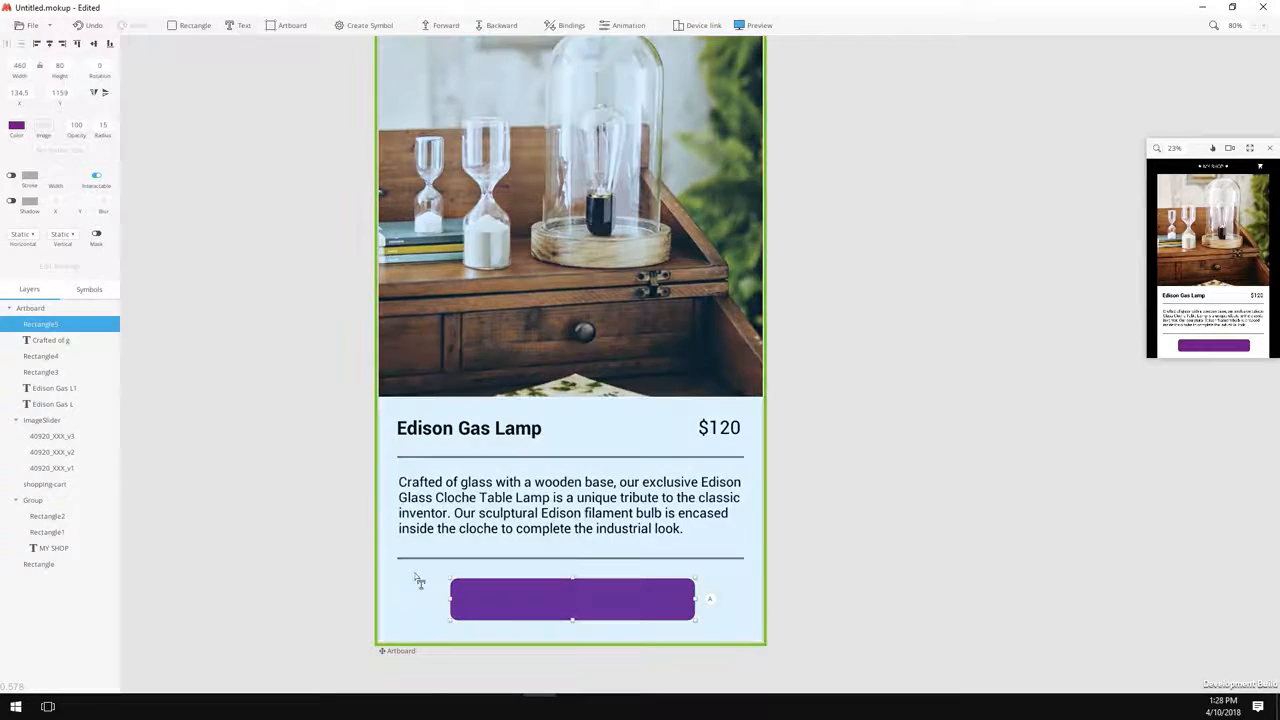
{"action": "left_click", "coordinate": [408, 584]}
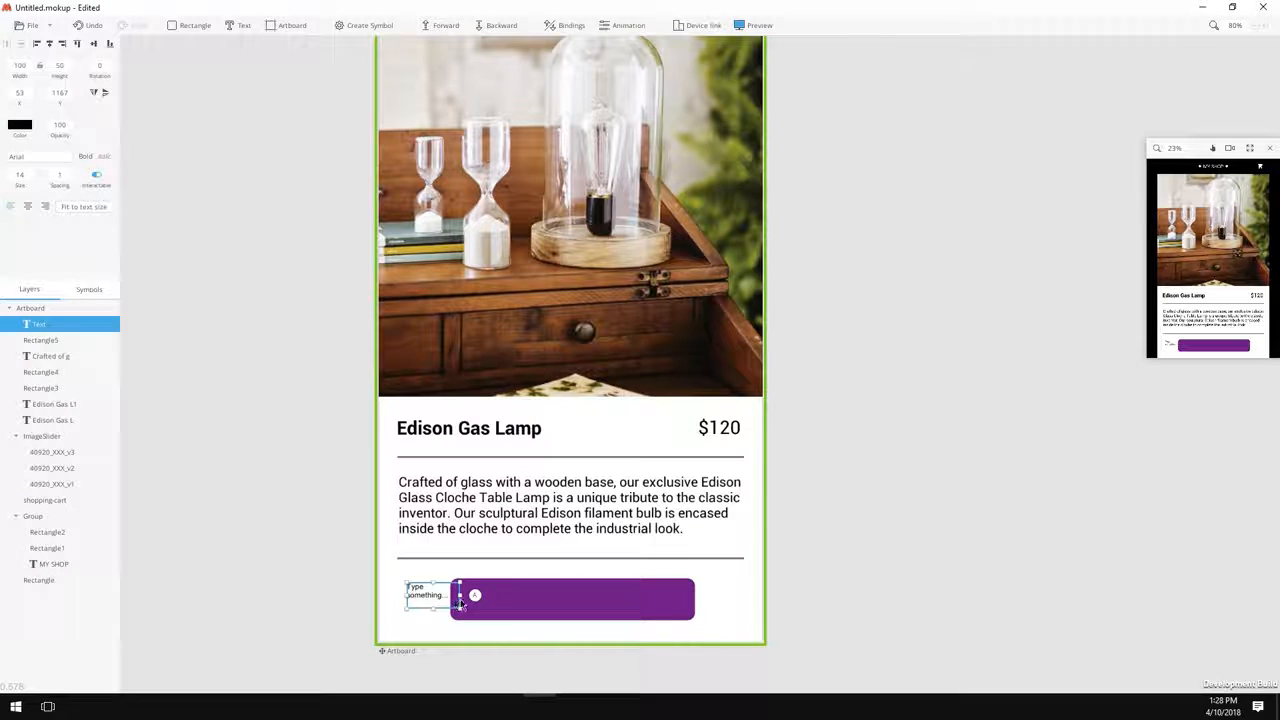
{"action": "left_click", "coordinate": [83, 206]}
{"action": "left_click", "coordinate": [22, 158]}
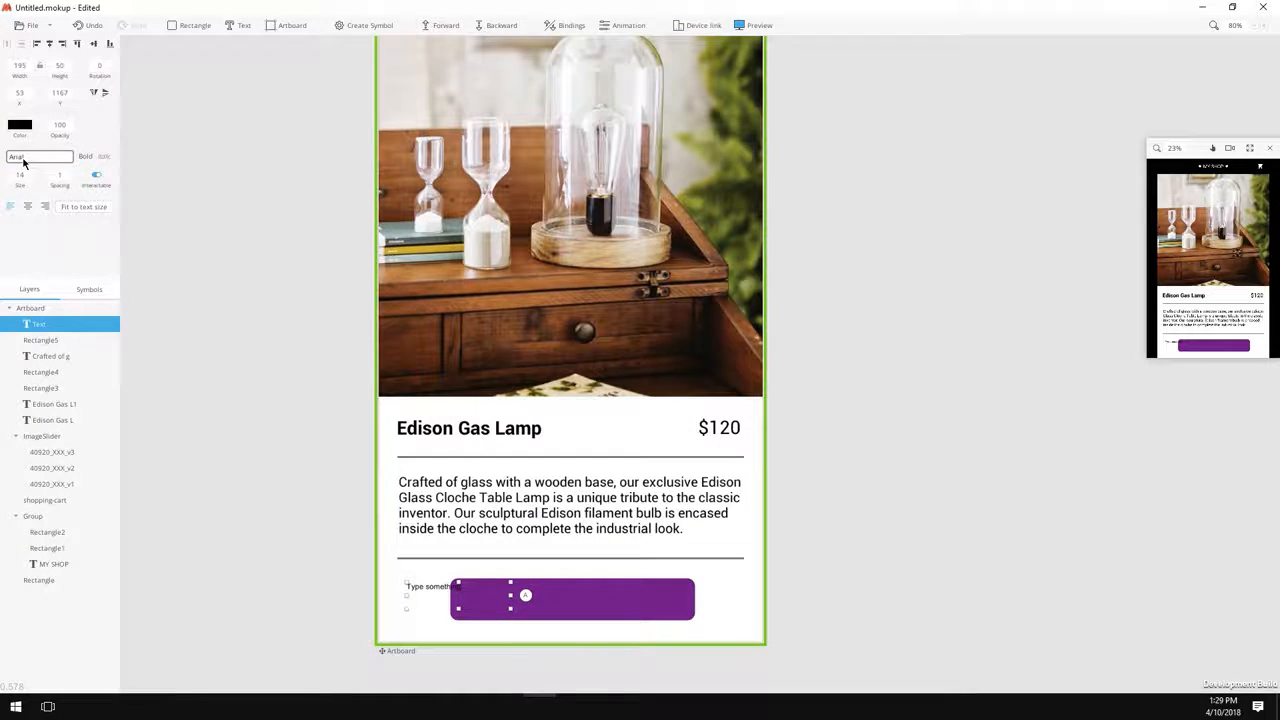
{"action": "type", "text": "rob"}
{"action": "key", "text": "Return"}
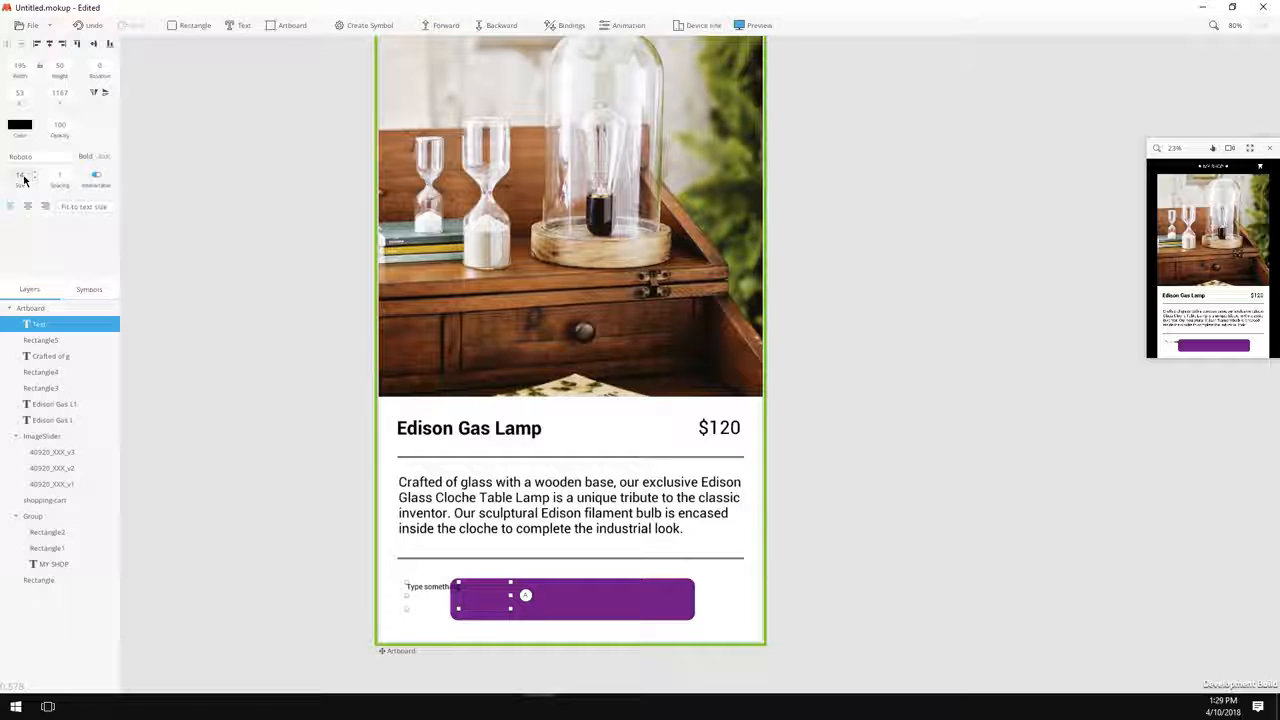
{"action": "type", "text": "24"}
{"action": "key", "text": "Return"}
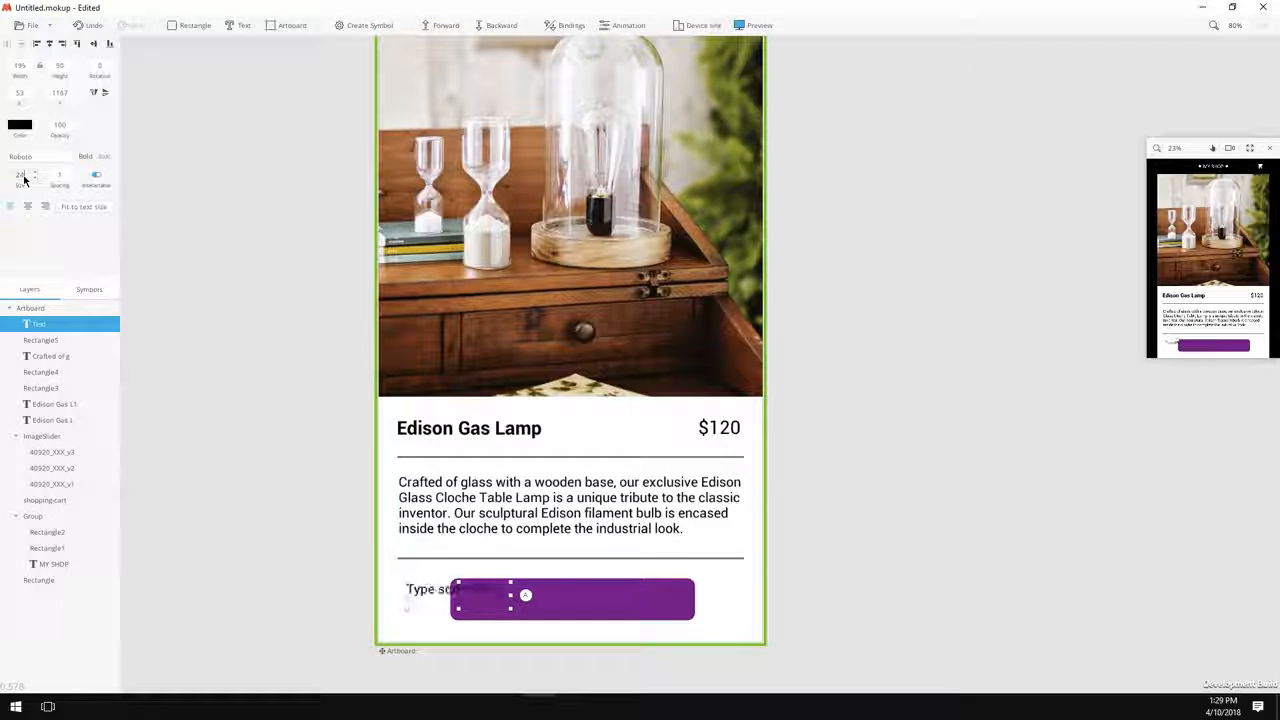
- Replace the placeholder in the new text box with "ADD TO CART"
{"action": "double_click", "coordinate": [452, 592]}
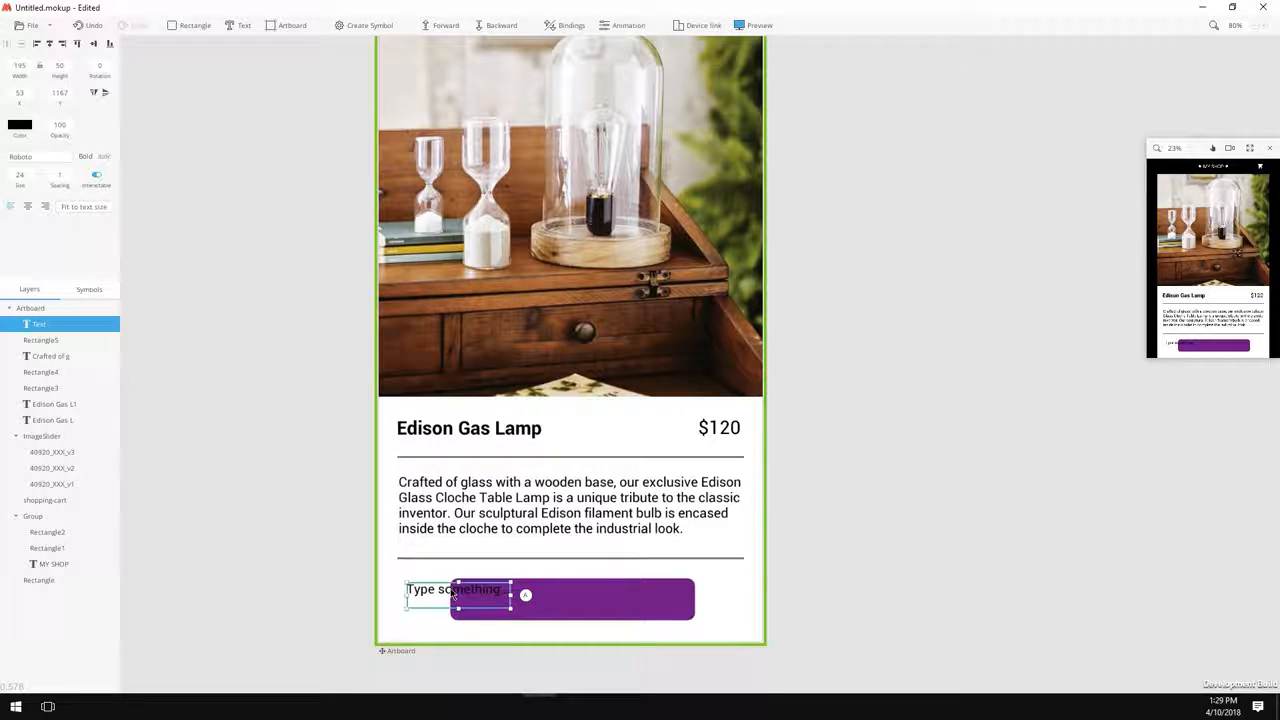
{"action": "type", "text": "ADD "}
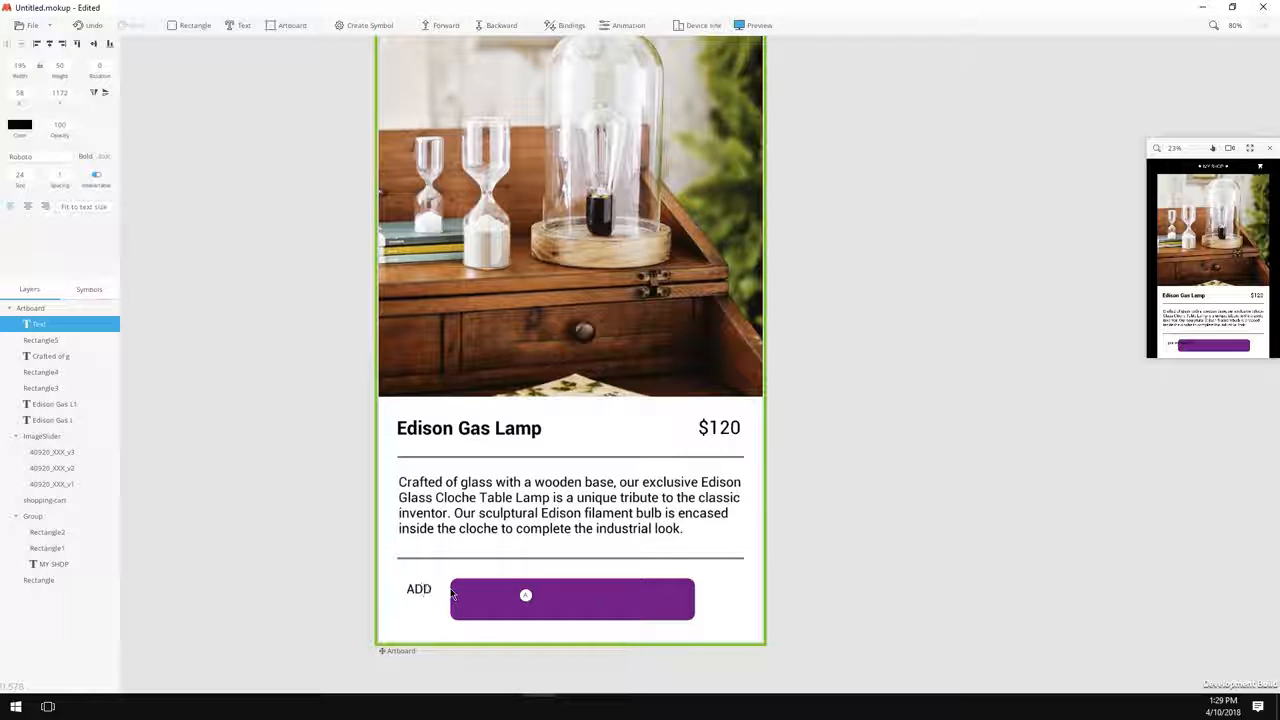
{"action": "type", "text": "TO CA"}
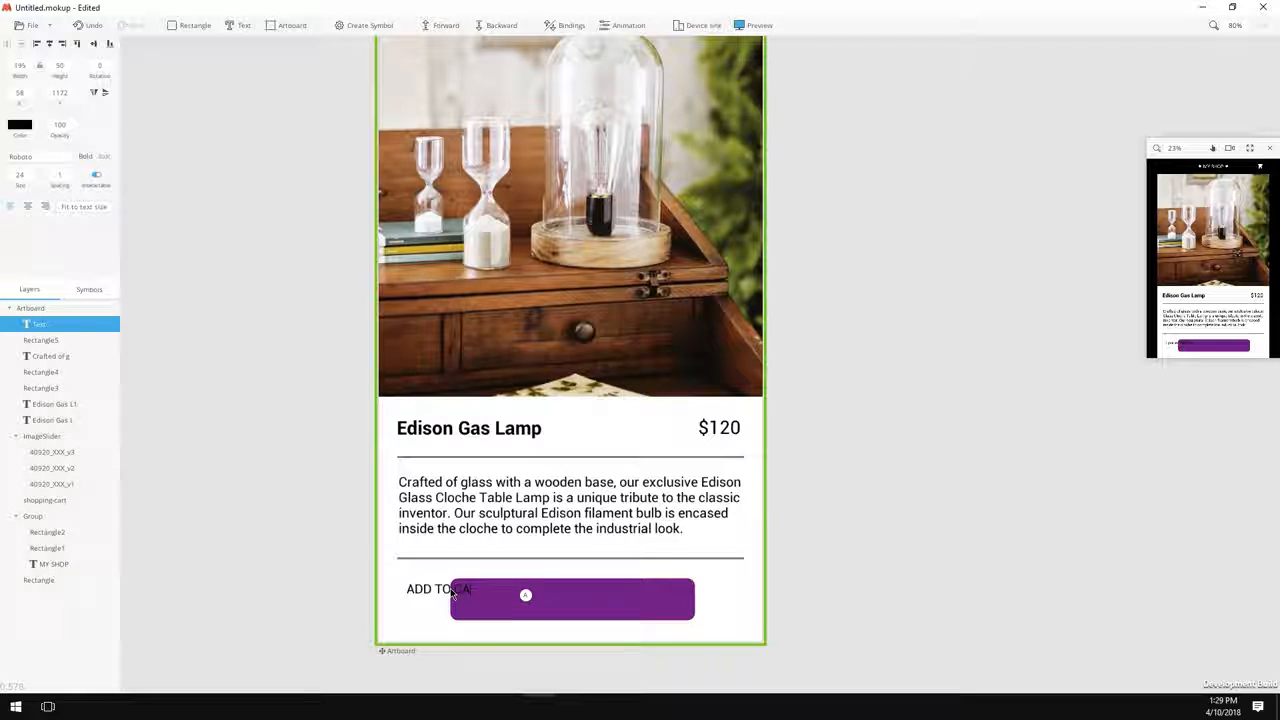
{"action": "type", "text": "RT"}
{"action": "left_click", "coordinate": [327, 603]}
- Move the ADD TO CART label onto the purple button and colour its text white
{"action": "left_click_drag", "start_coordinate": [428, 594], "coordinate": [544, 600]}
{"action": "left_click", "coordinate": [12, 126]}
{"action": "left_click_drag", "start_coordinate": [82, 200], "coordinate": [176, 276]}
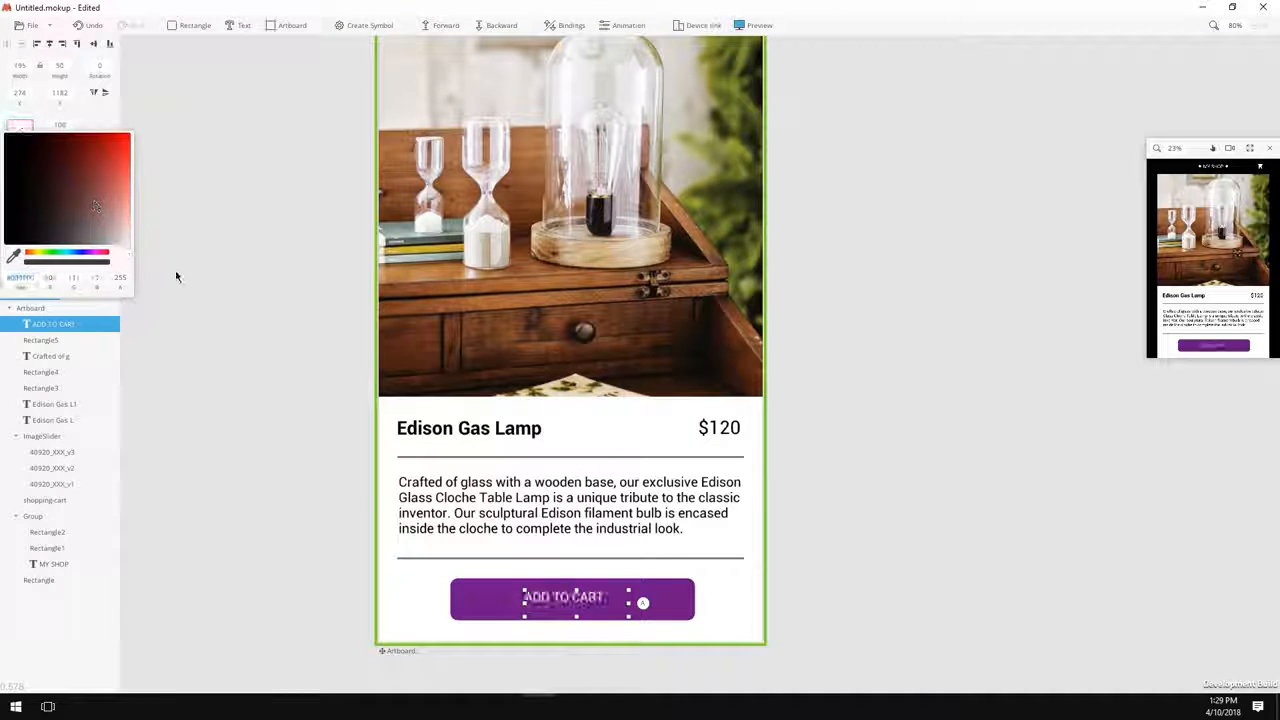
{"action": "left_click", "coordinate": [108, 126]}
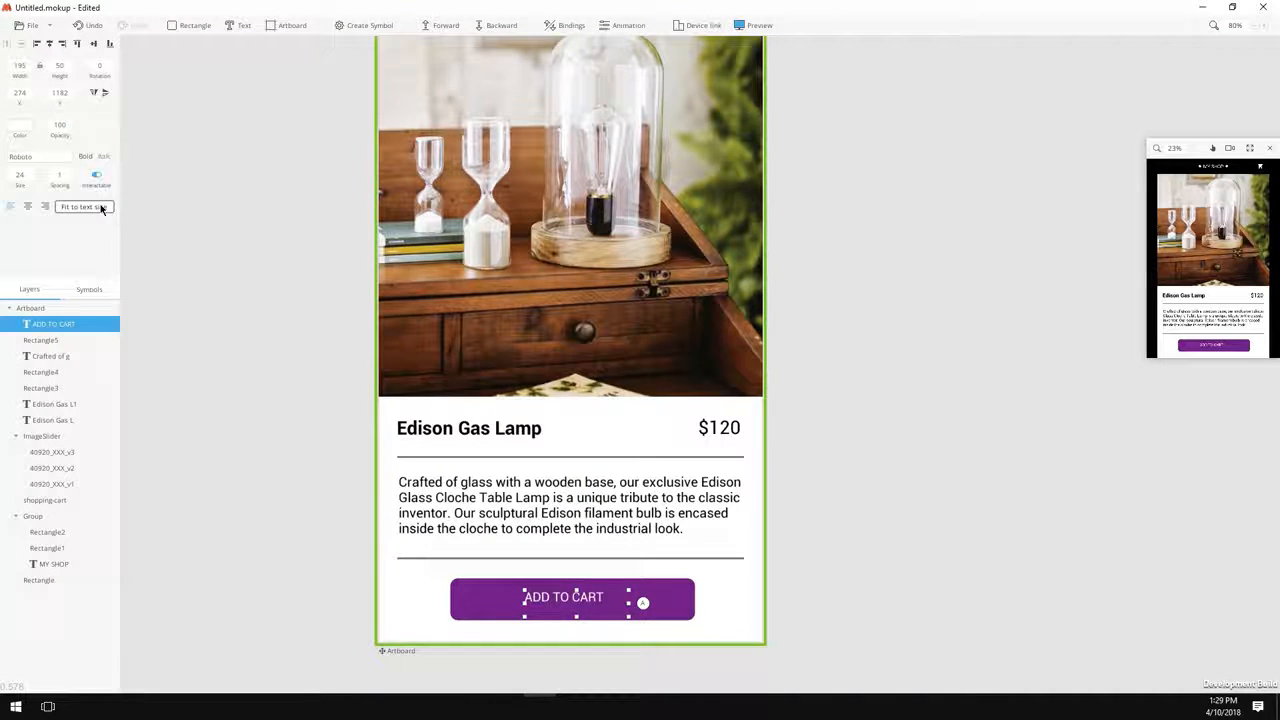
- Centre the ADD TO CART label on the purple button in both directions and group the two as ADDTOCART
{"action": "left_click", "coordinate": [501, 599], "text": "shift"}
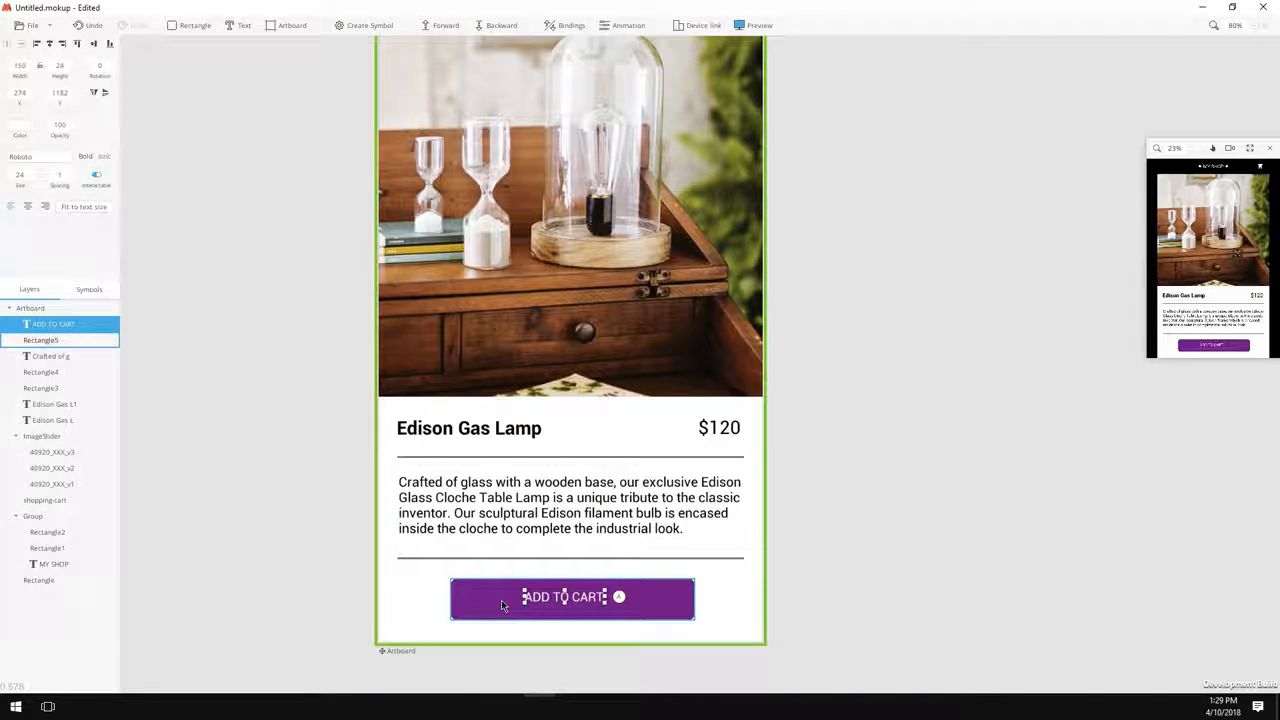
{"action": "left_click", "coordinate": [49, 44]}
{"action": "left_click", "coordinate": [93, 44]}
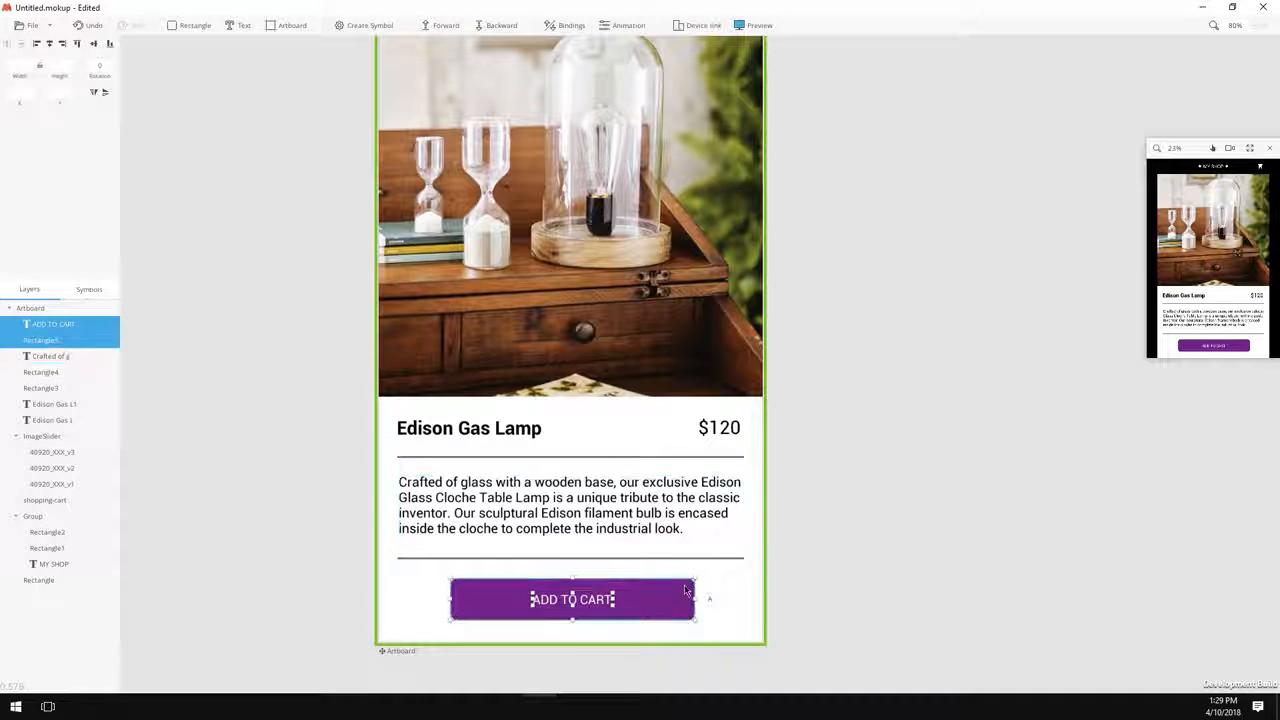
{"action": "key", "text": "ctrl+g"}
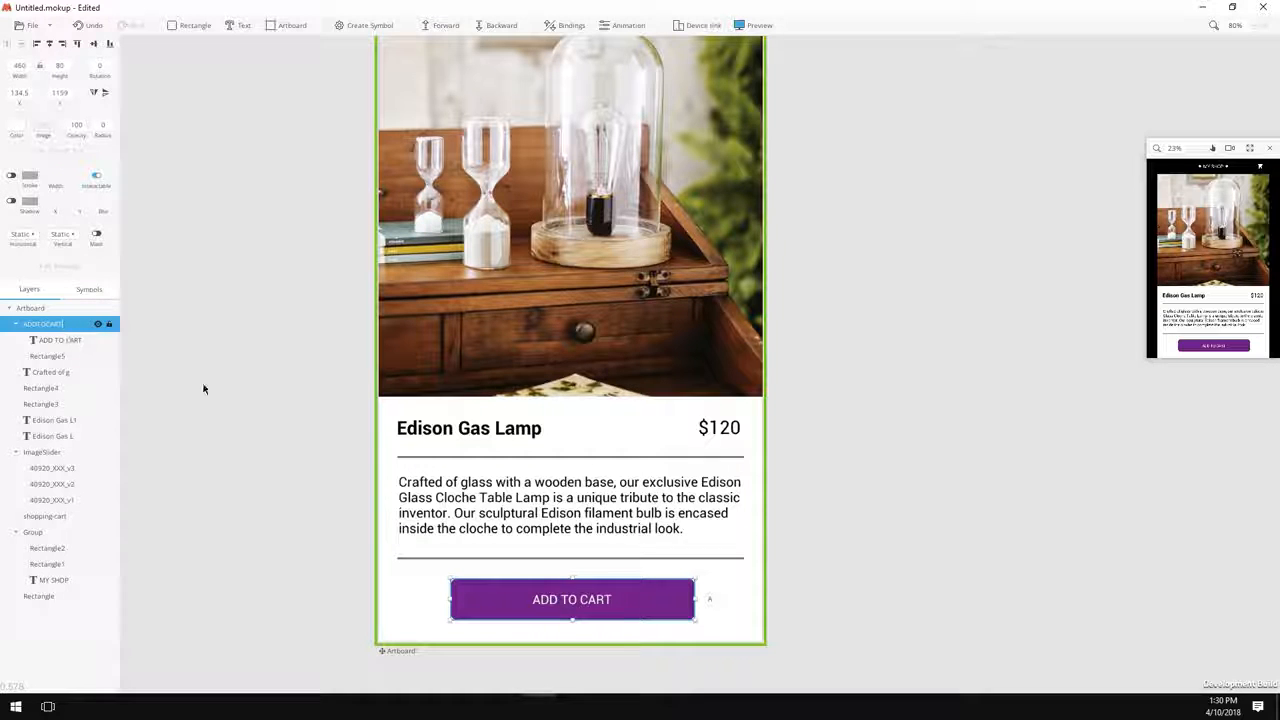
{"action": "left_click", "coordinate": [840, 545]}
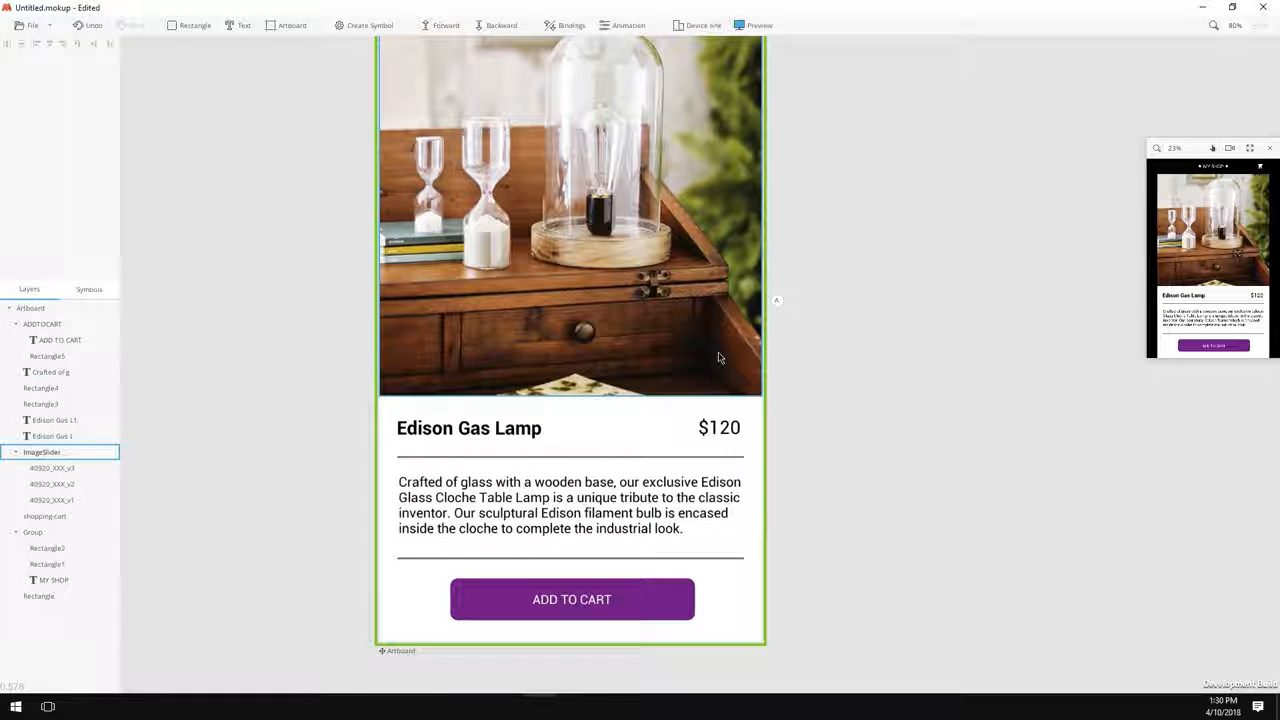
- Create a symbol called Slider from the ImageSlider group
{"action": "scroll", "coordinate": [712, 345], "scroll_direction": "down", "scroll_amount": 2}
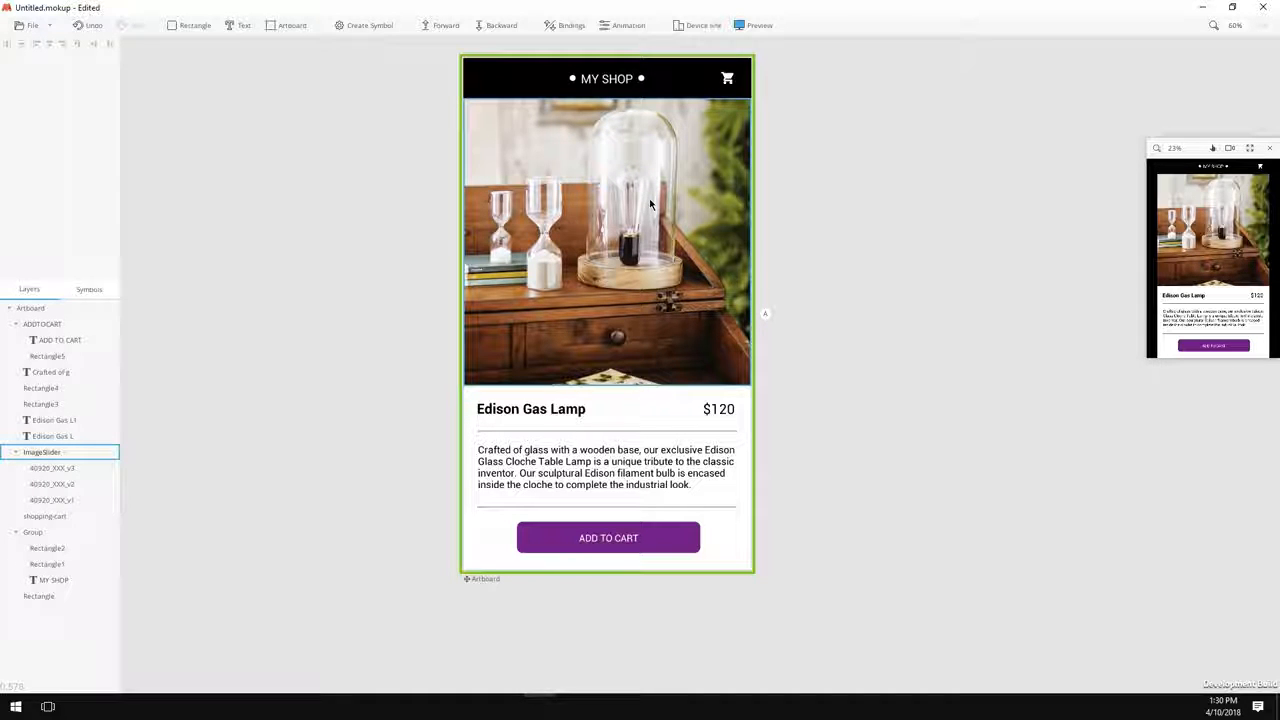
{"action": "left_click", "coordinate": [650, 204]}
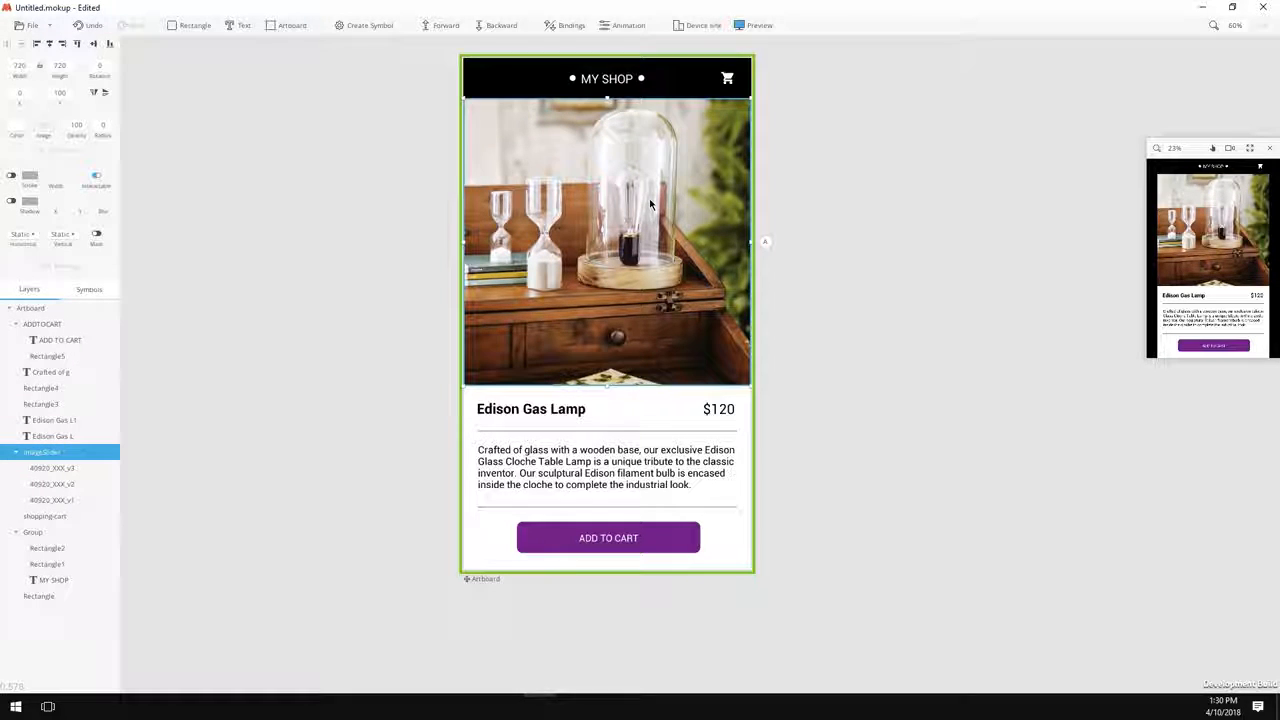
{"action": "left_click", "coordinate": [348, 26]}
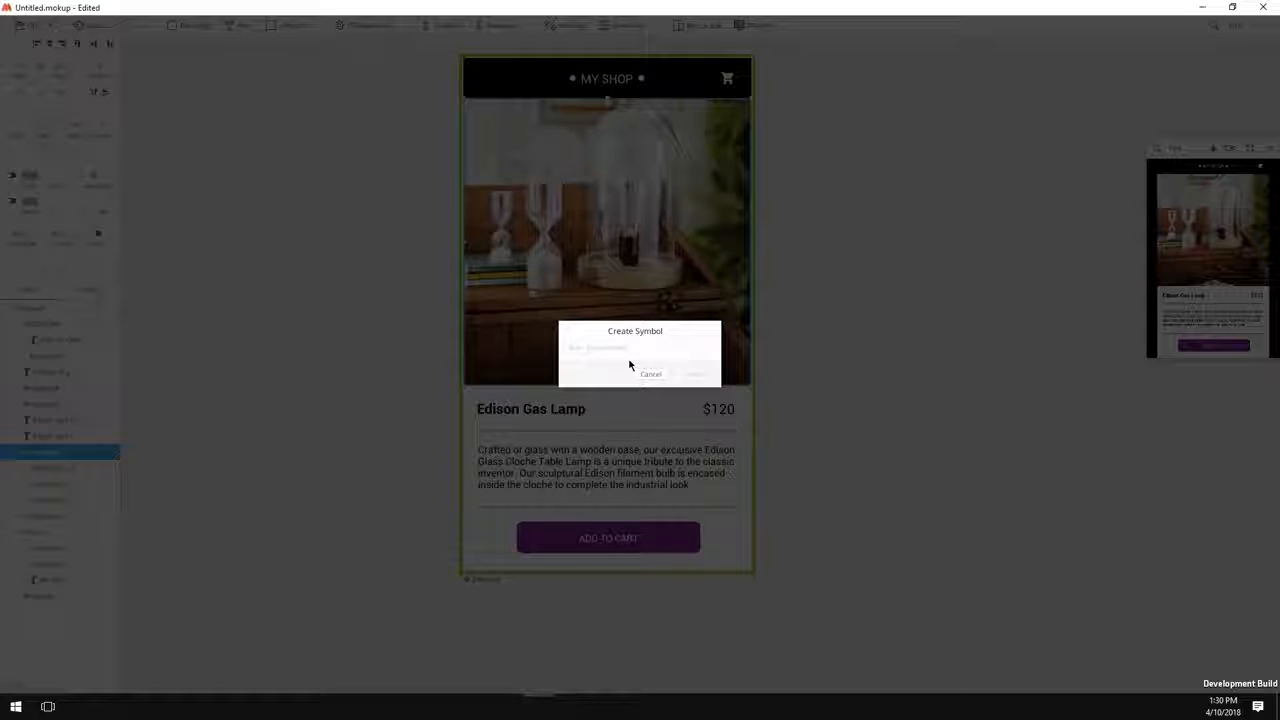
{"action": "type", "text": "s"}
{"action": "left_click", "coordinate": [694, 374]}
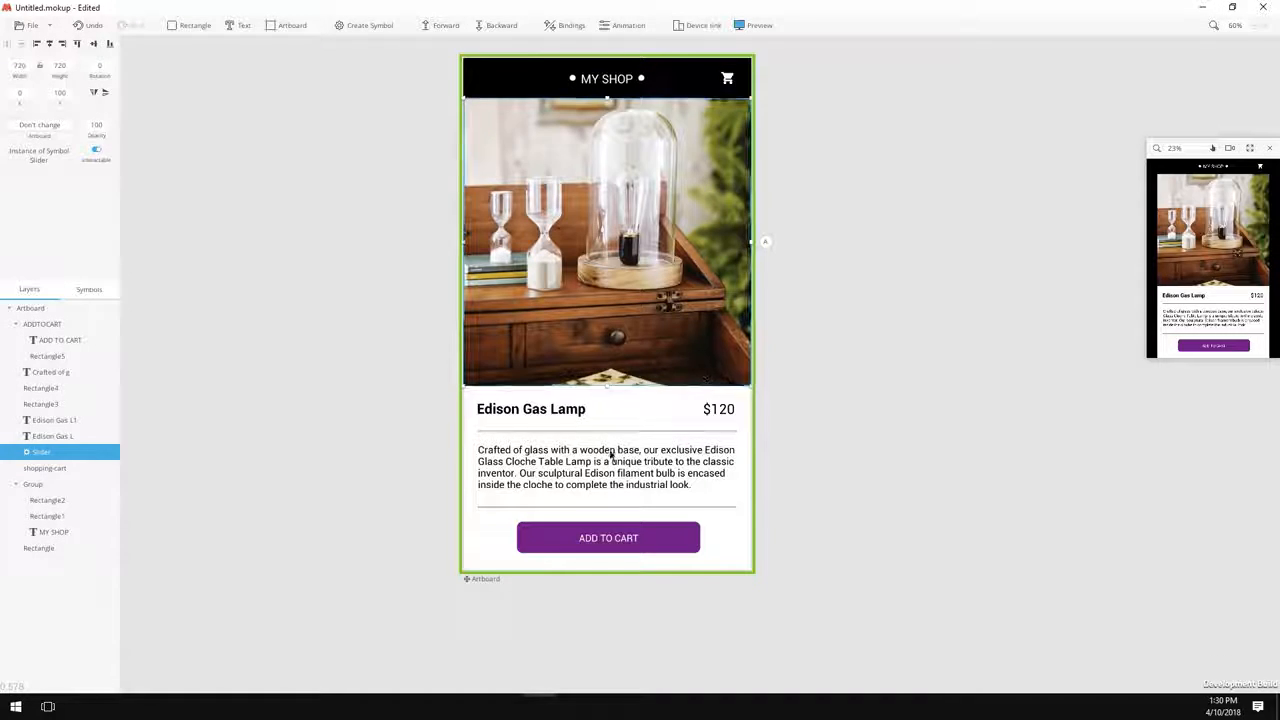
- Open the Slider symbol for editing and set the X position of image 40920_XXX_v2 to 720
{"action": "double_click", "coordinate": [28, 457]}
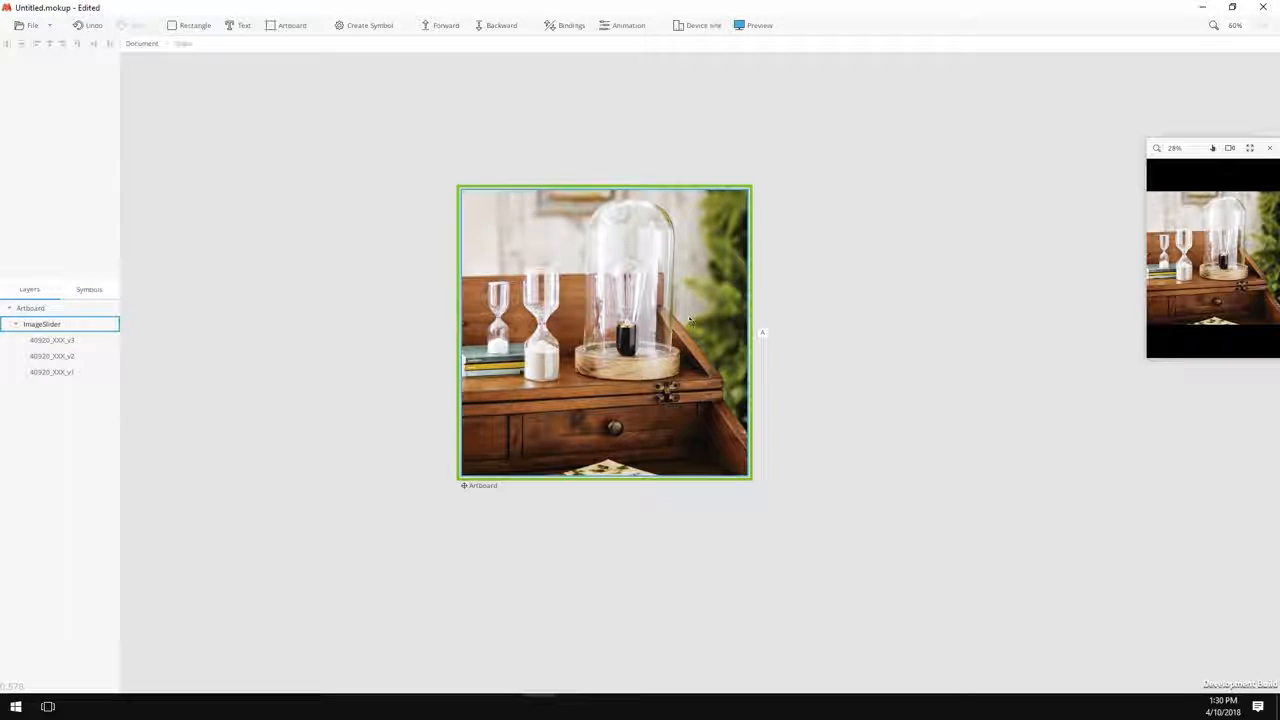
{"action": "left_click", "coordinate": [76, 341]}
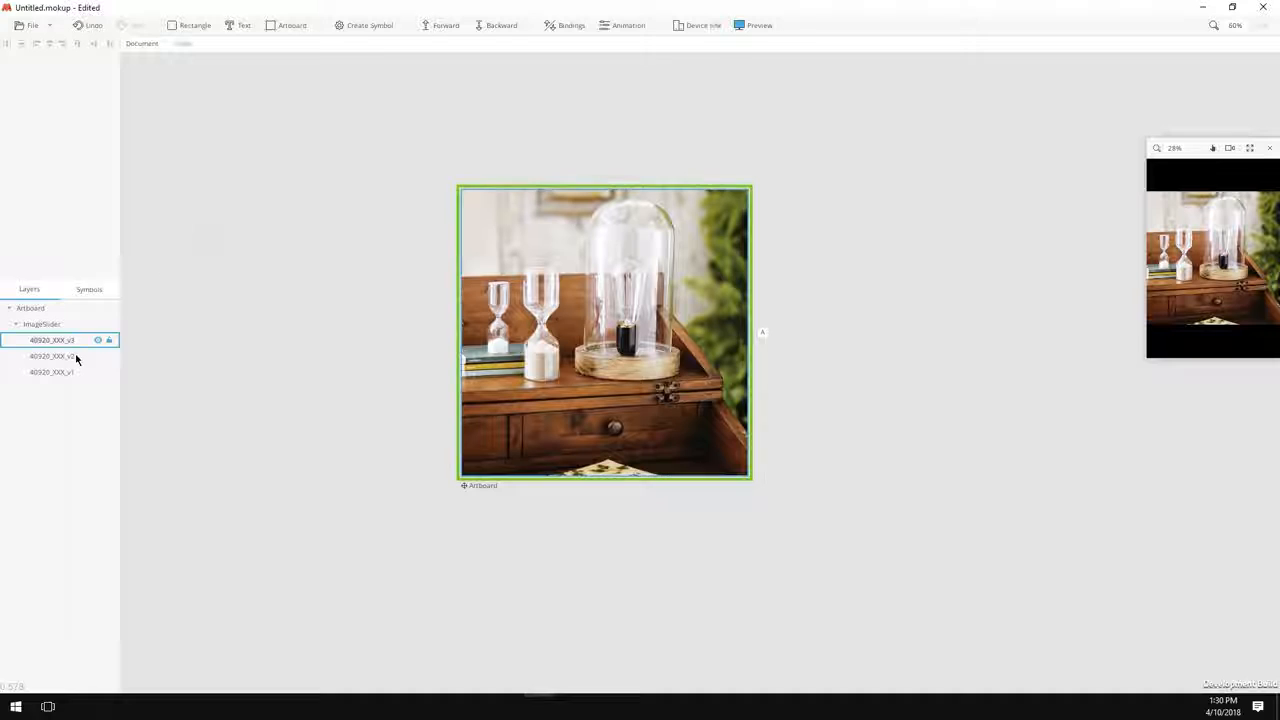
{"action": "left_click", "coordinate": [76, 357]}
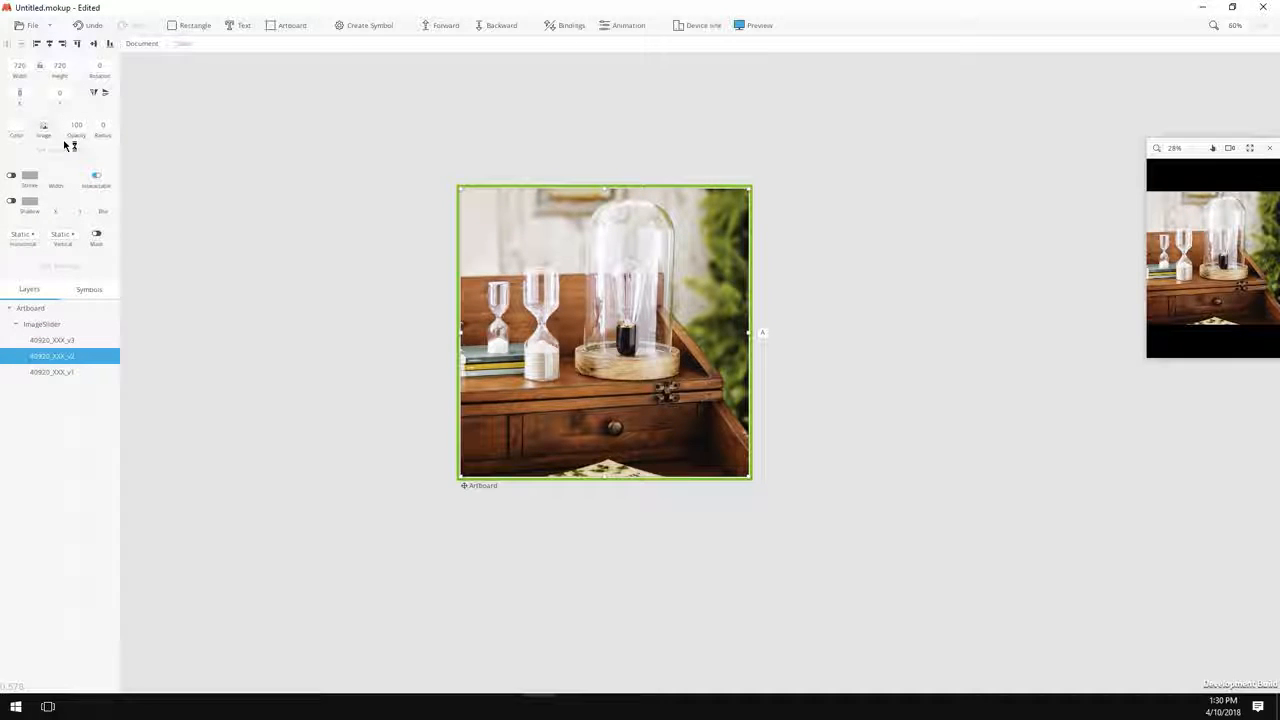
{"action": "type", "text": "720"}
{"action": "key", "text": "Return"}
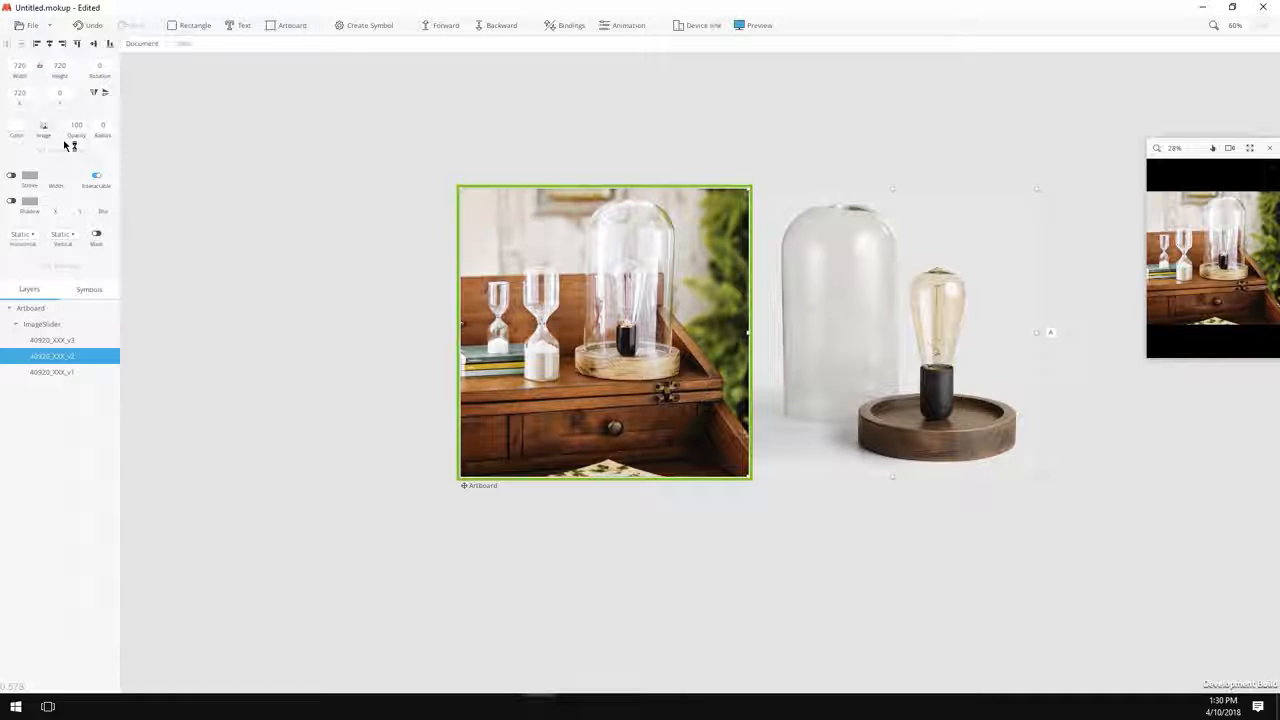
- Set the X position of image 40920_XXX_v3 to 1440, after the second image in the row
{"action": "left_click", "coordinate": [63, 340]}
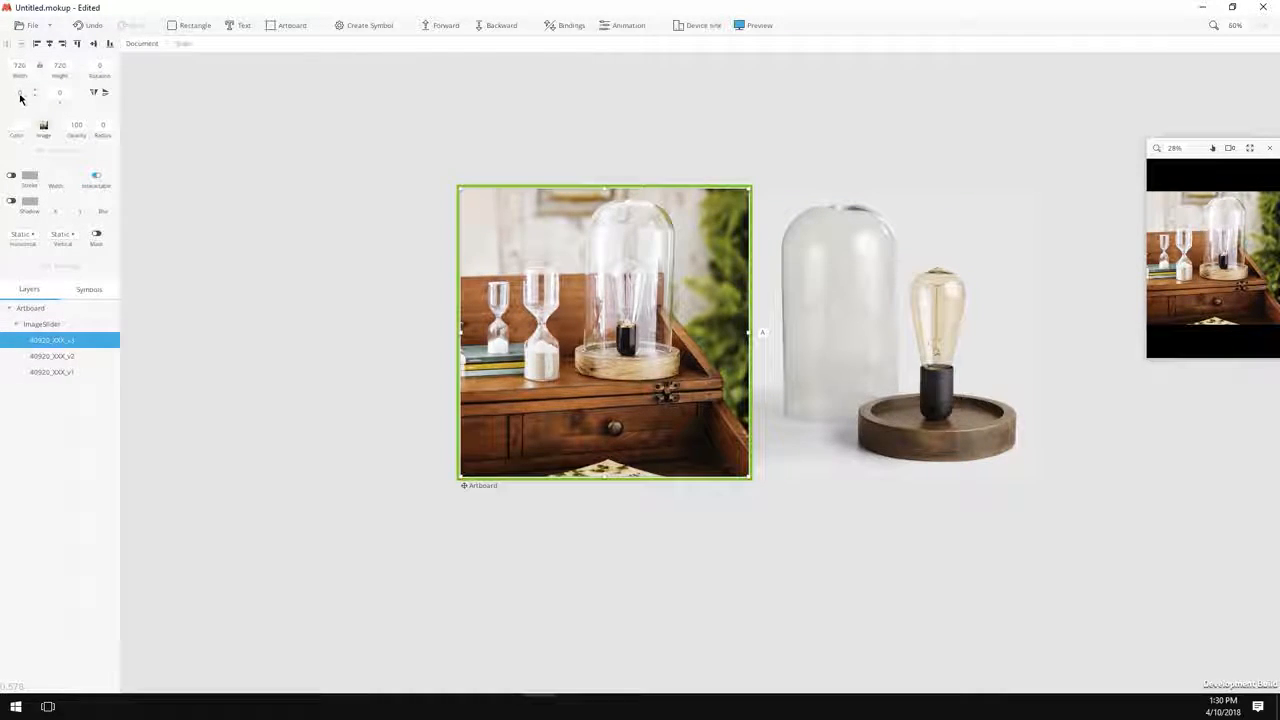
{"action": "type", "text": "1440"}
{"action": "key", "text": "Return"}
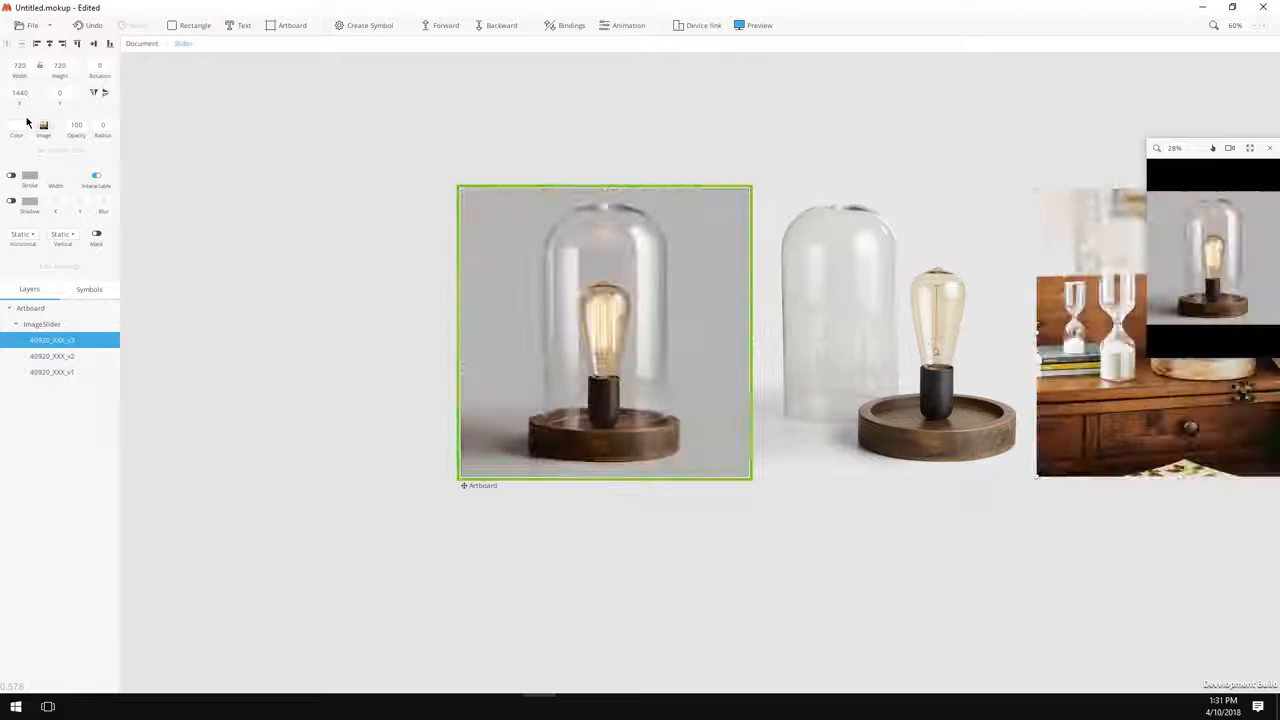
{"action": "left_click_drag", "start_coordinate": [1065, 547], "coordinate": [771, 575]}
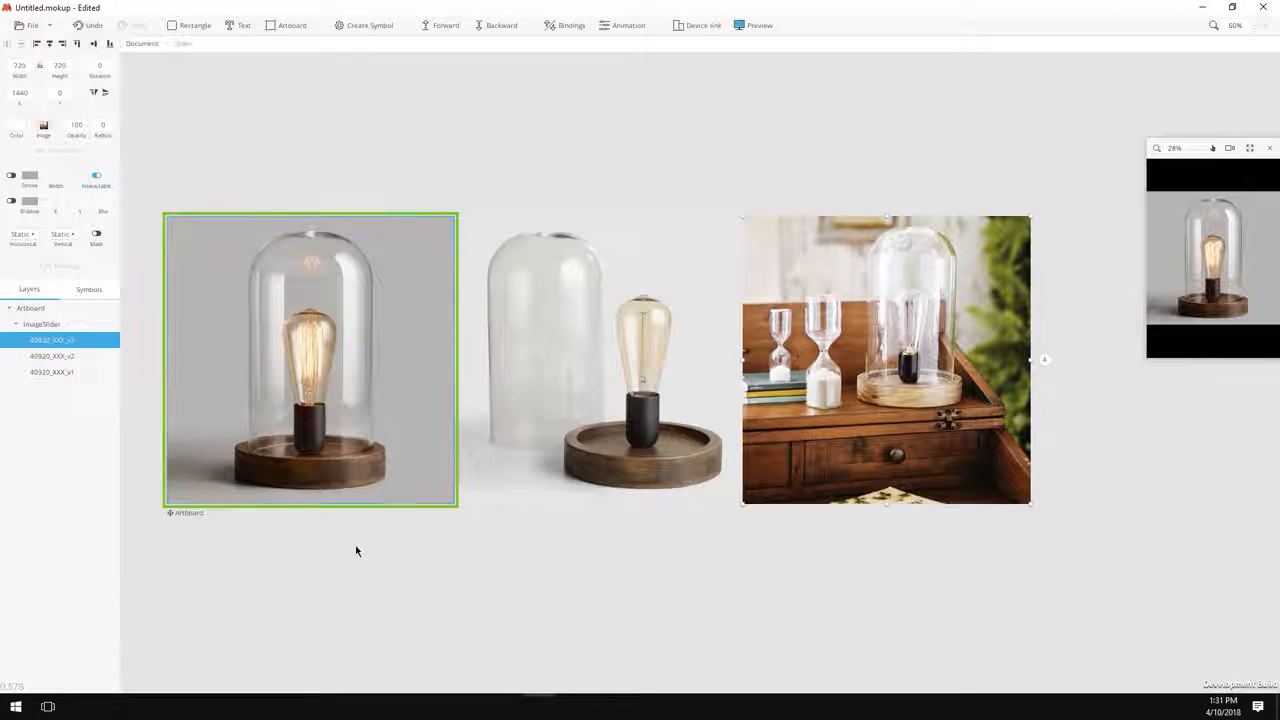
{"action": "left_click_drag", "start_coordinate": [354, 549], "coordinate": [374, 551]}
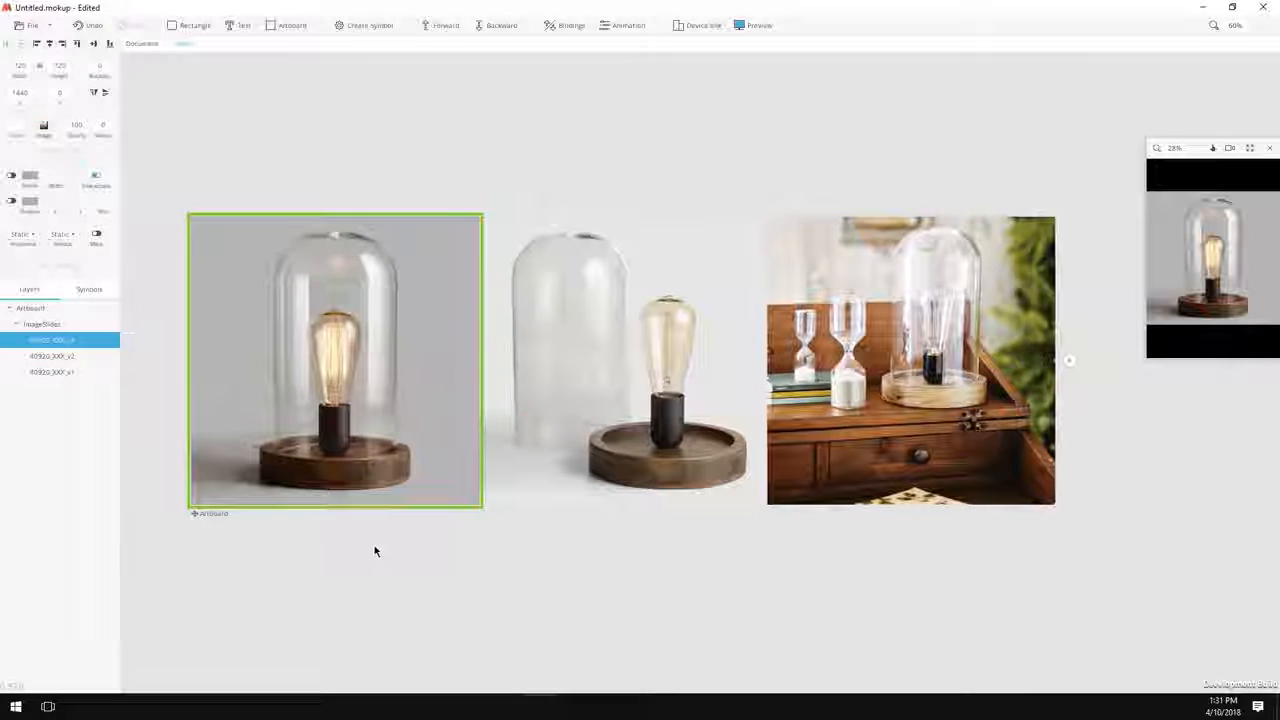
- Set the horizontal behaviour of the ImageSlider group inside the symbol to Page
{"action": "left_click", "coordinate": [59, 324]}
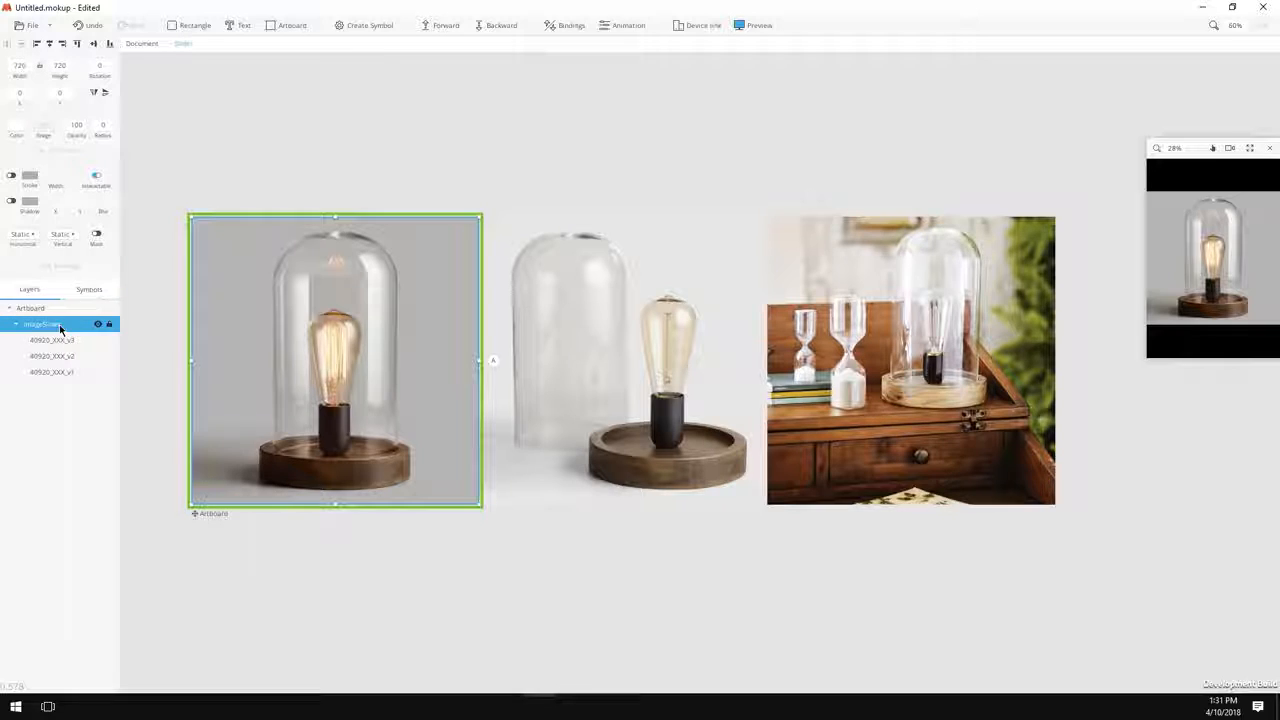
{"action": "left_click", "coordinate": [31, 238]}
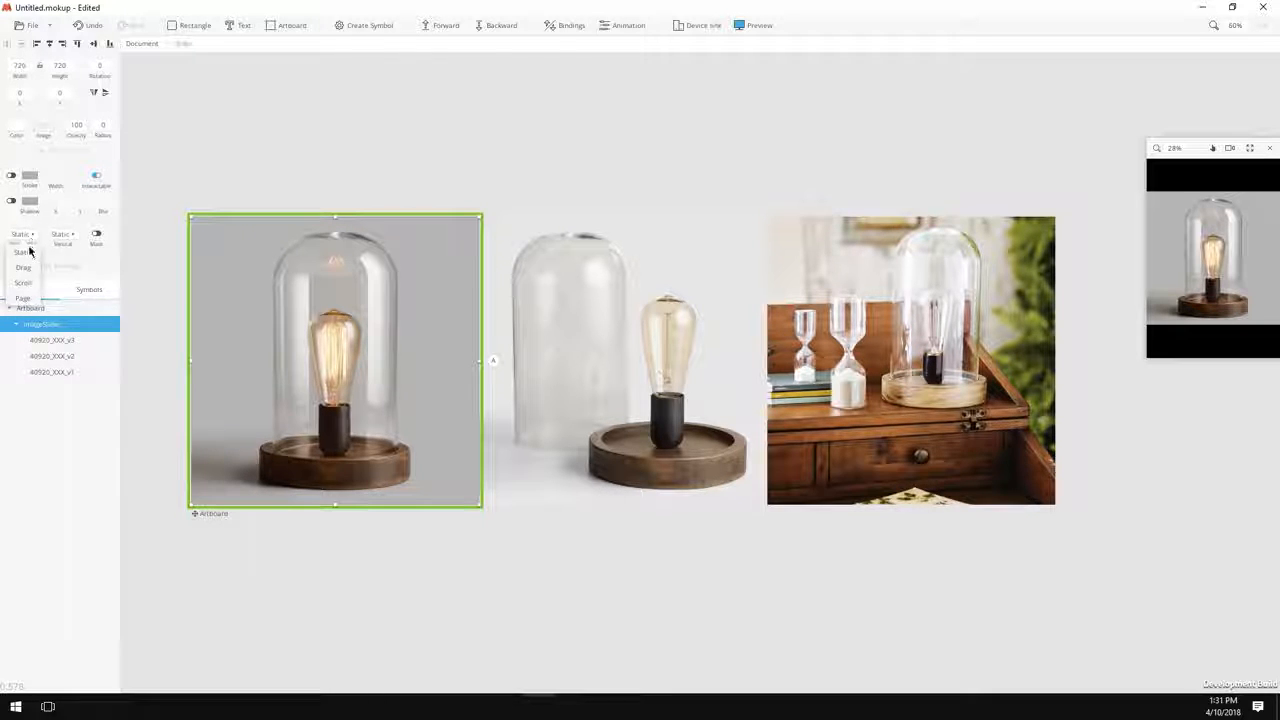
{"action": "left_click", "coordinate": [25, 300]}
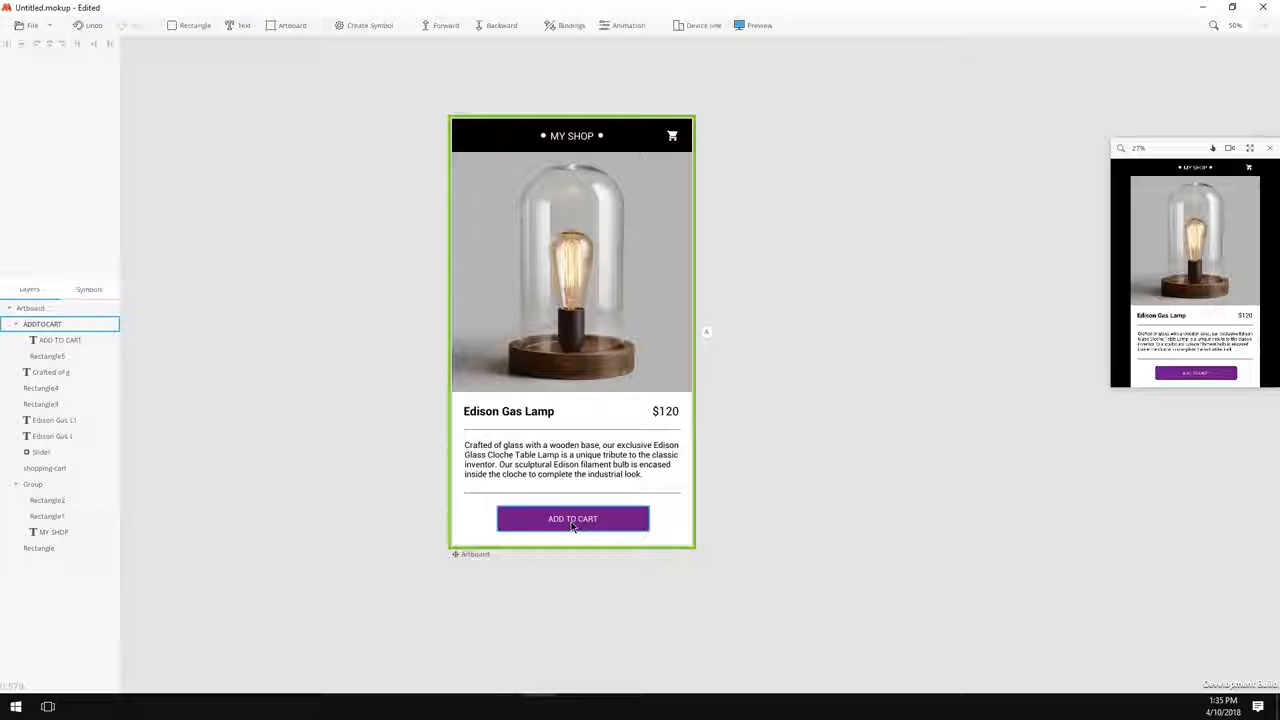
- Duplicate the product artboard and add a 44 by 44 square over the lamp image on the copy
{"action": "left_click", "coordinate": [475, 556]}
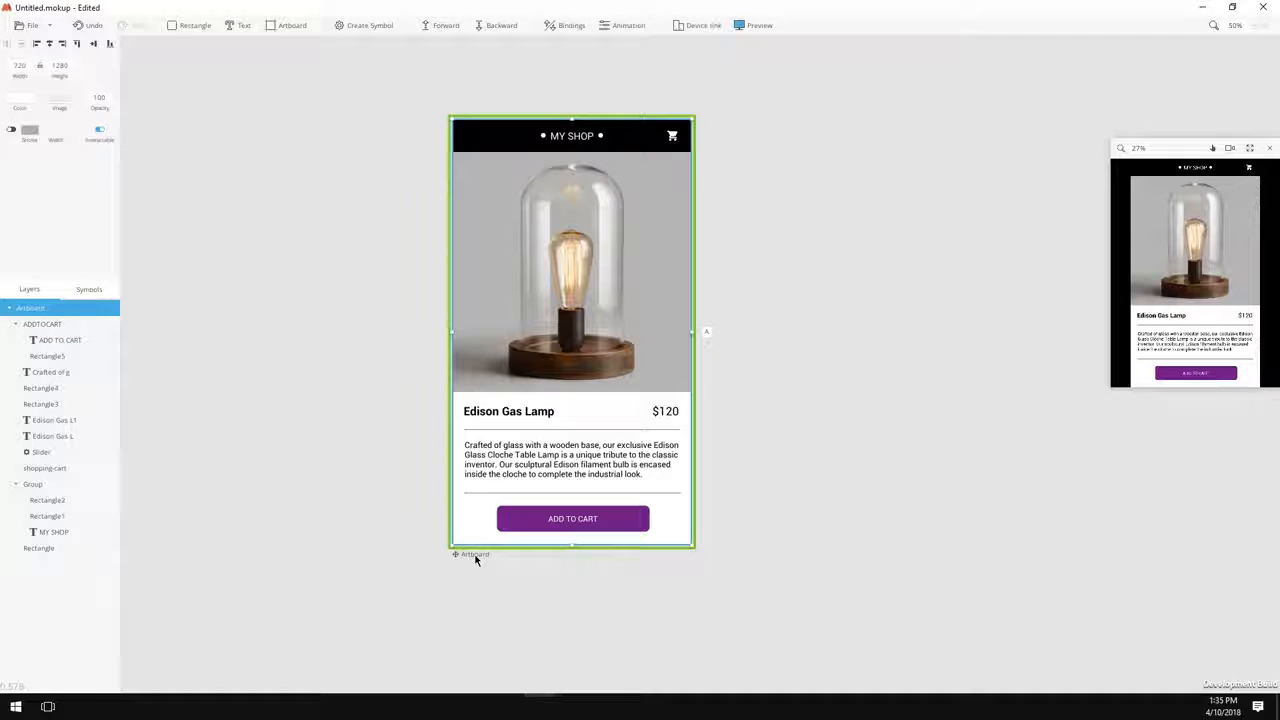
{"action": "key", "text": "ctrl+d"}
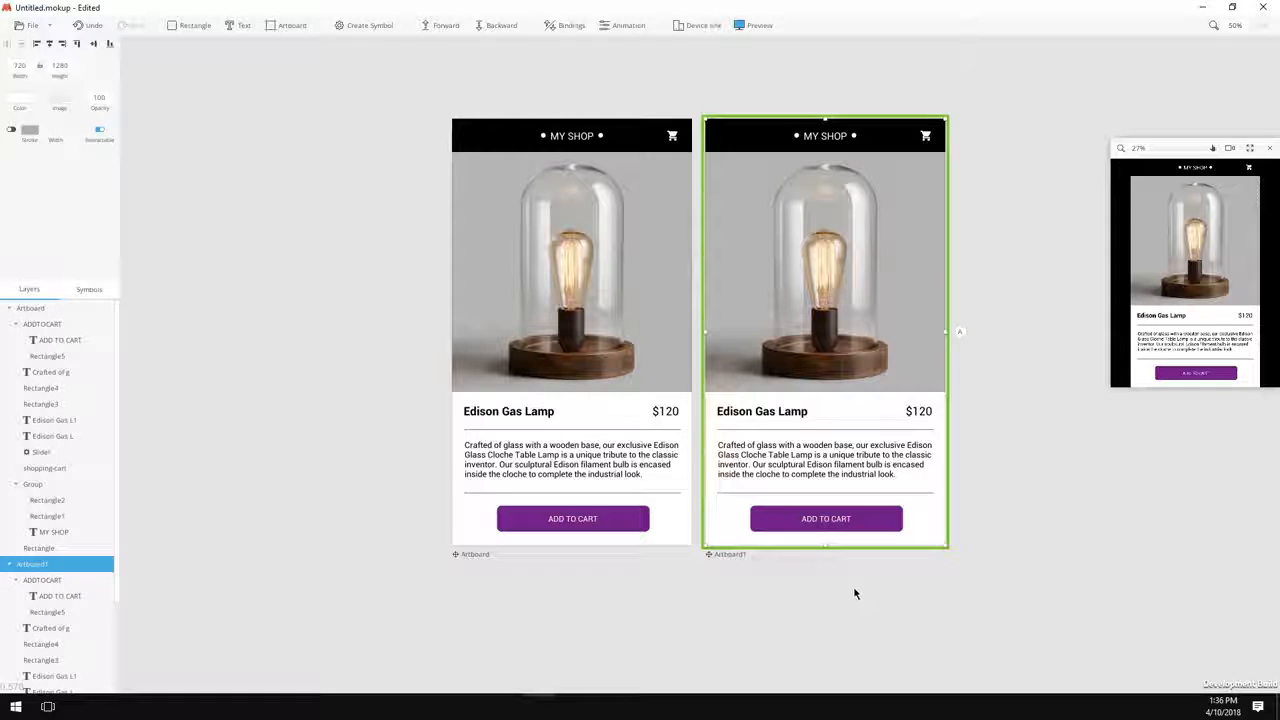
{"action": "left_click", "coordinate": [190, 25]}
{"action": "left_click", "coordinate": [848, 242]}
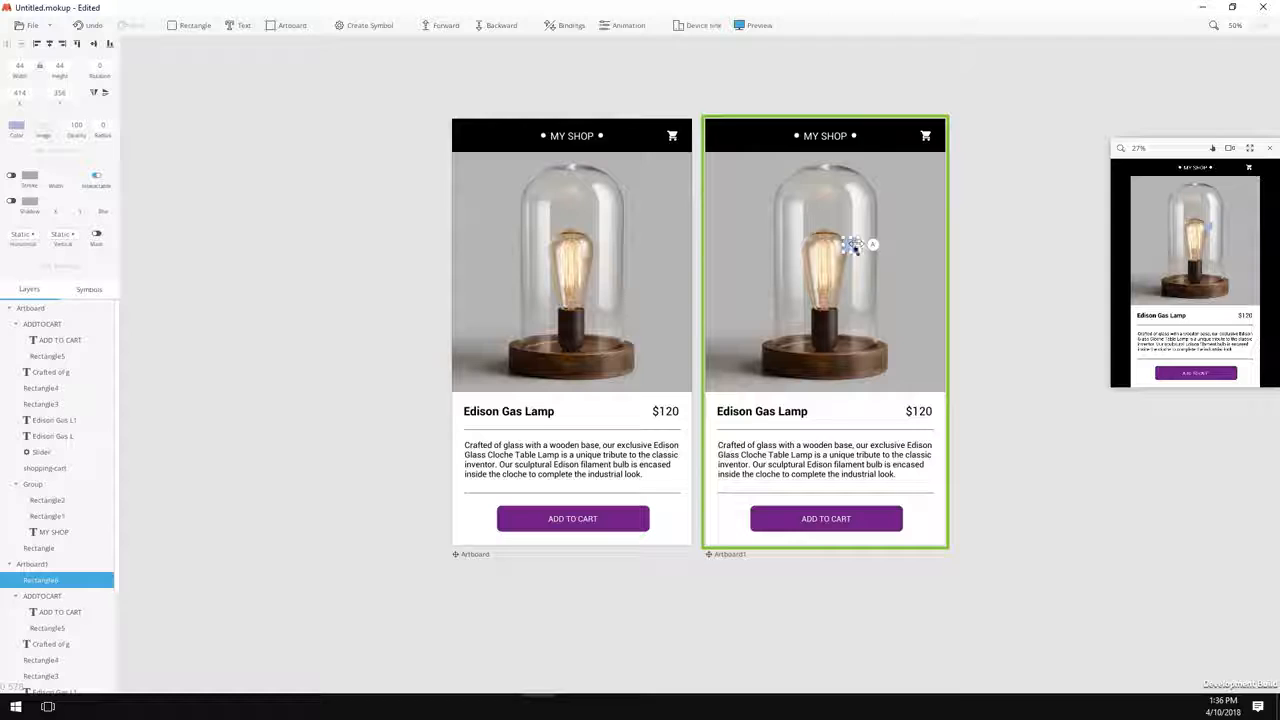
- Fill the square with orange #FF6A00 and round it into a circle with a radius of 65
{"action": "left_click", "coordinate": [16, 125]}
{"action": "left_click_drag", "start_coordinate": [46, 250], "coordinate": [27, 258]}
{"action": "left_click_drag", "start_coordinate": [103, 160], "coordinate": [138, 127]}
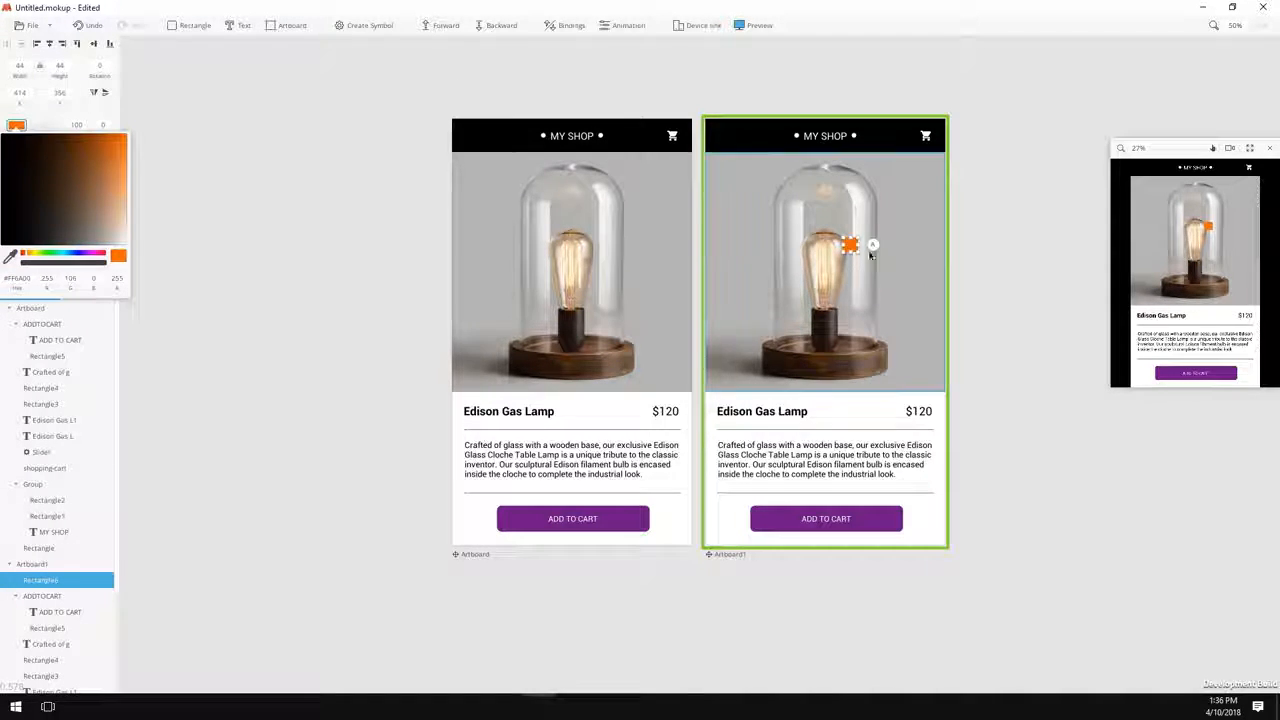
{"action": "left_click", "coordinate": [111, 113]}
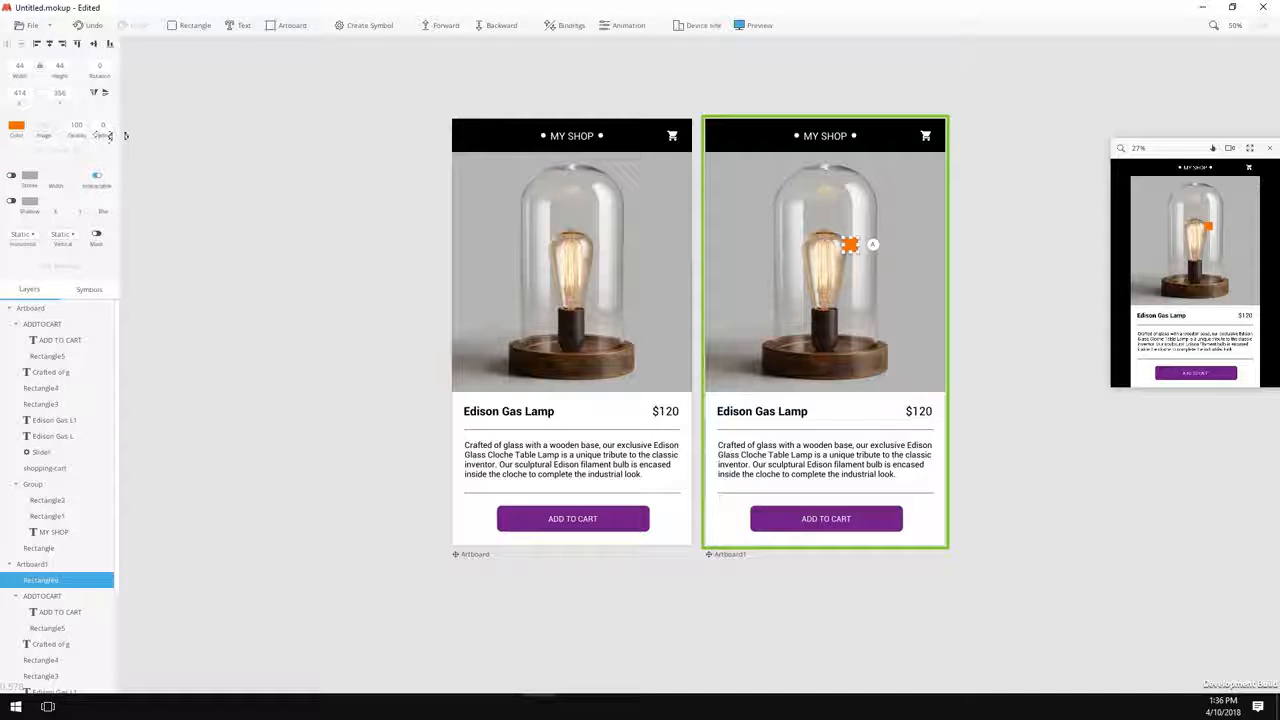
- Shrink the orange circle to 21 by 21 and place it over the lower-left part of the copied artboard's cart icon
{"action": "scroll", "coordinate": [859, 254], "scroll_direction": "up", "scroll_amount": 6}
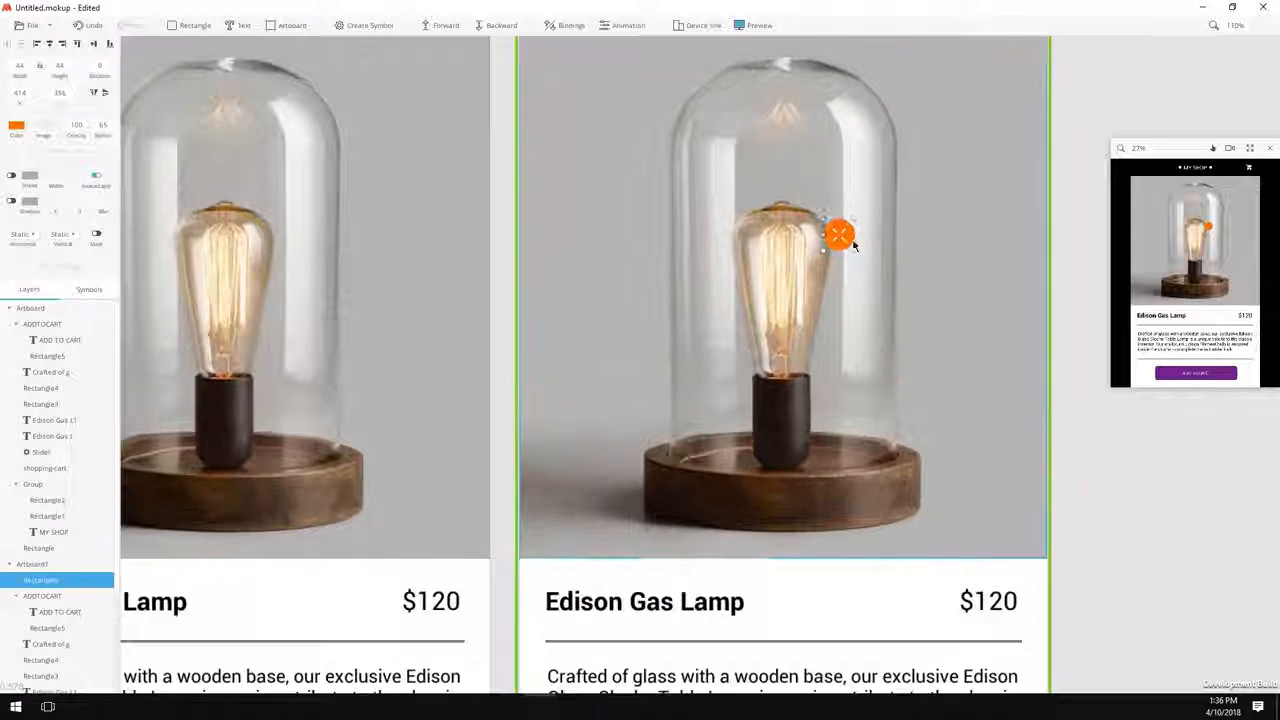
{"action": "left_click_drag", "start_coordinate": [855, 250], "coordinate": [843, 237]}
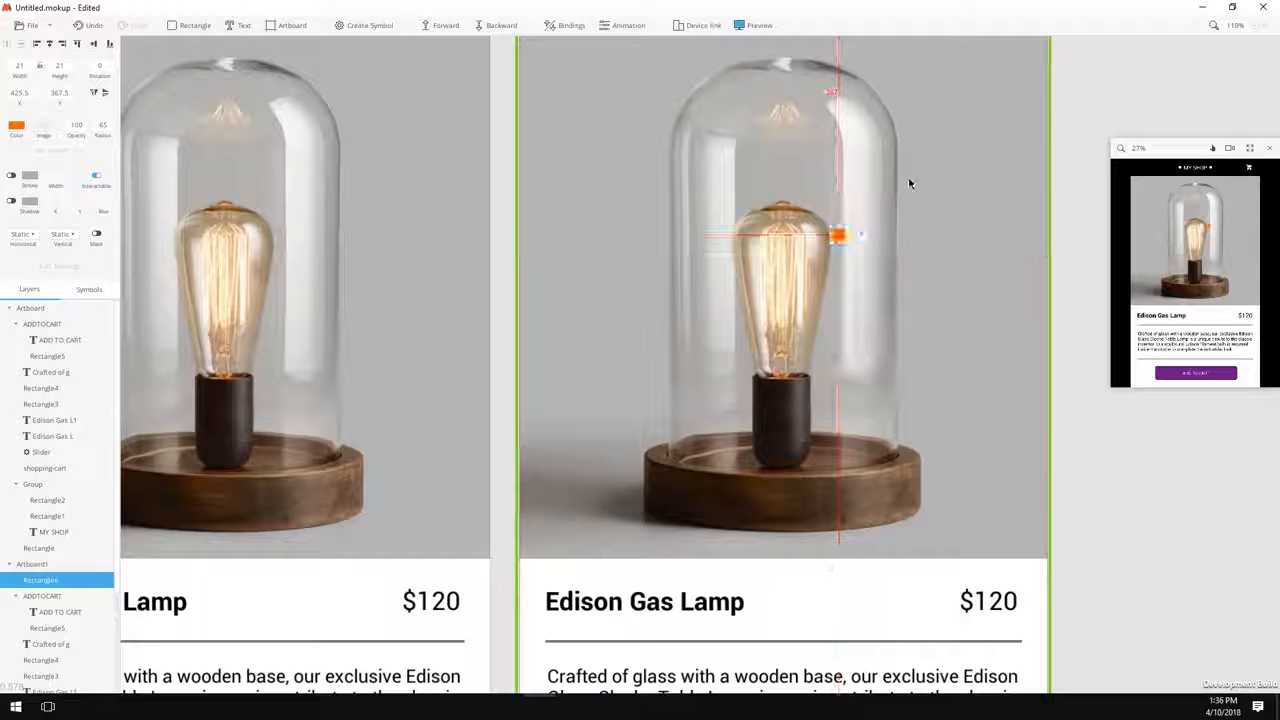
{"action": "left_click_drag", "start_coordinate": [902, 180], "coordinate": [819, 318]}
{"action": "left_click_drag", "start_coordinate": [755, 376], "coordinate": [916, 142]}
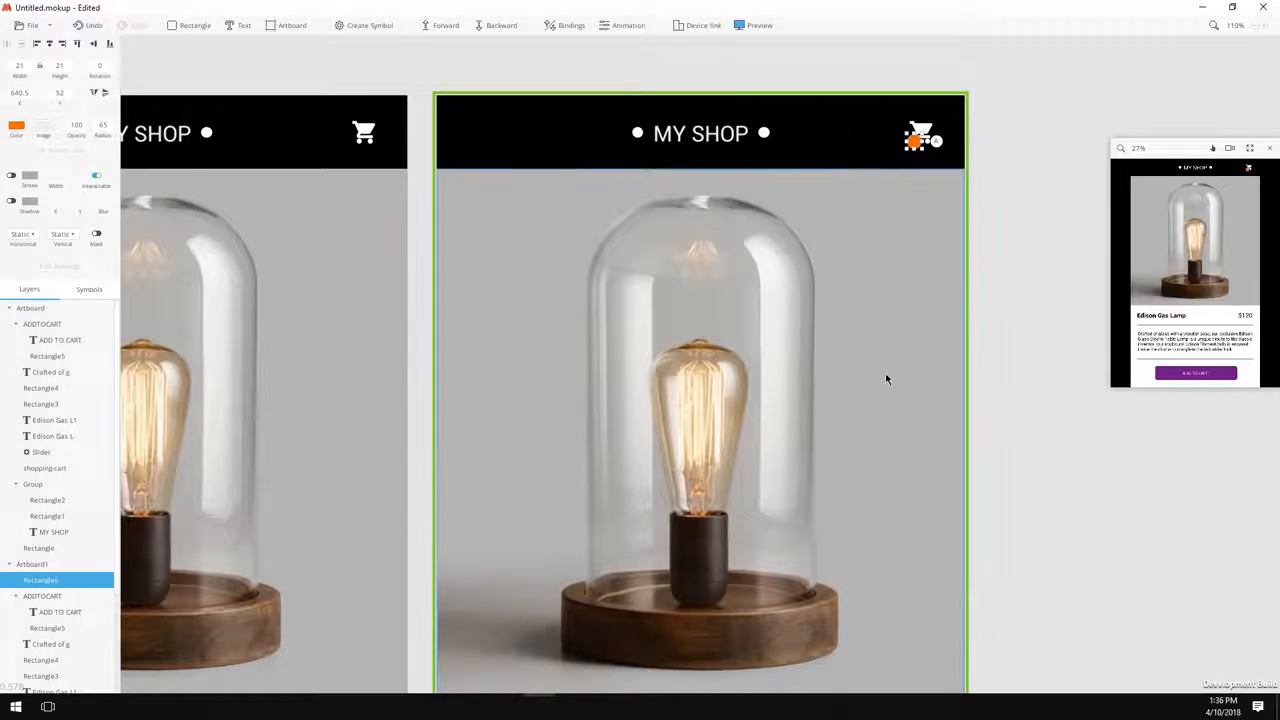
- Change the button label on the copied artboard to ITEM ADDED and centre it horizontally on the button
{"action": "scroll", "coordinate": [860, 386], "scroll_direction": "down", "scroll_amount": 3}
{"action": "scroll", "coordinate": [850, 330], "scroll_direction": "down", "scroll_amount": 4}
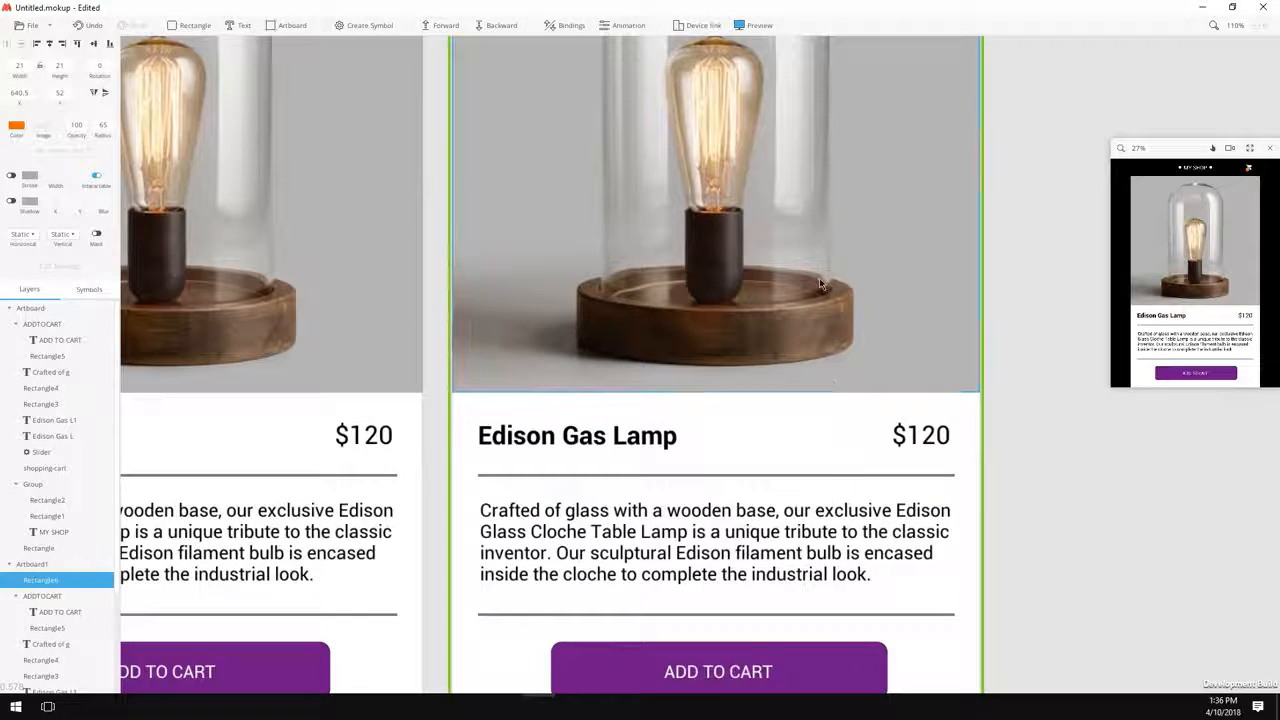
{"action": "scroll", "coordinate": [780, 400], "scroll_direction": "down", "scroll_amount": 6}
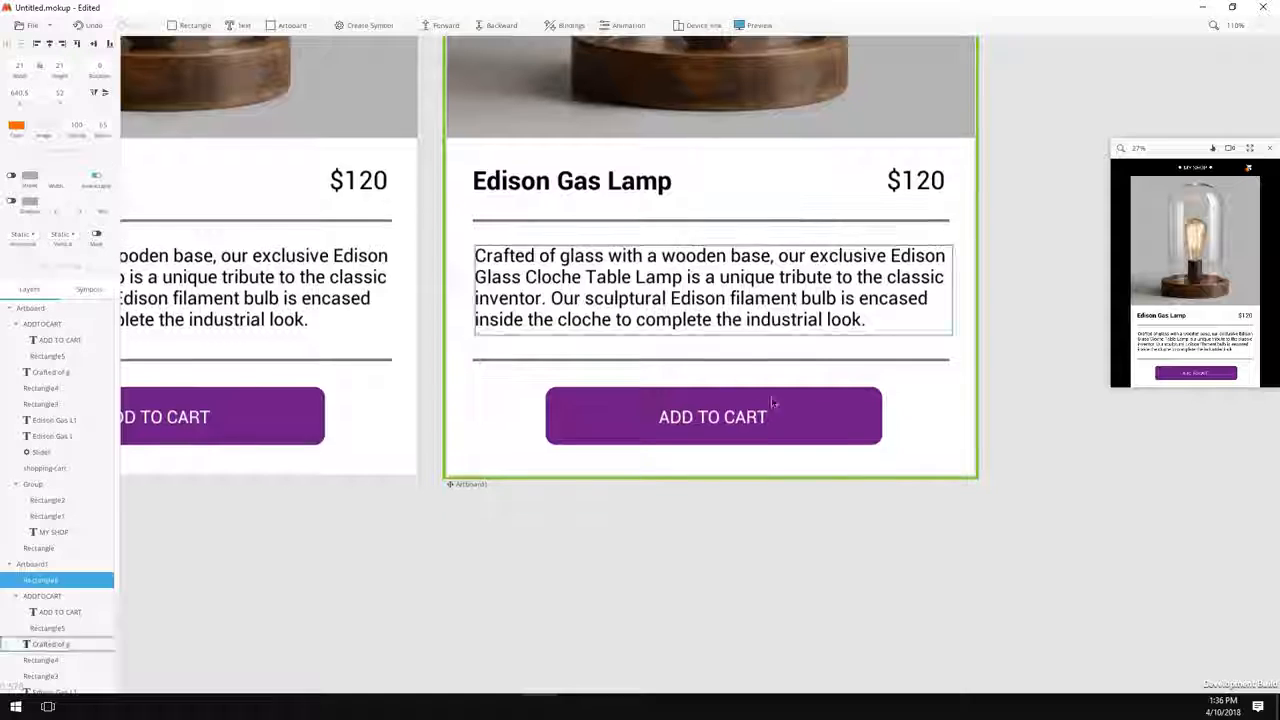
{"action": "left_click", "coordinate": [627, 417]}
{"action": "double_click", "coordinate": [672, 420]}
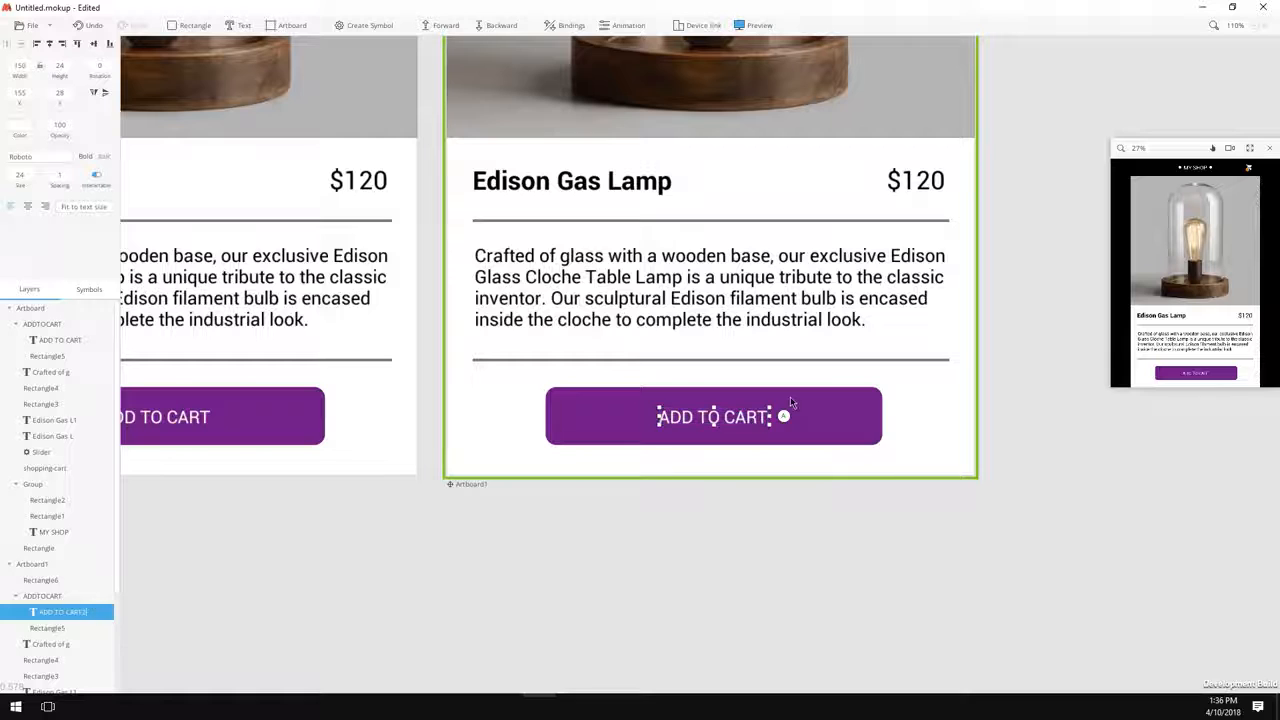
{"action": "double_click", "coordinate": [679, 420]}
{"action": "type", "text": "I"}
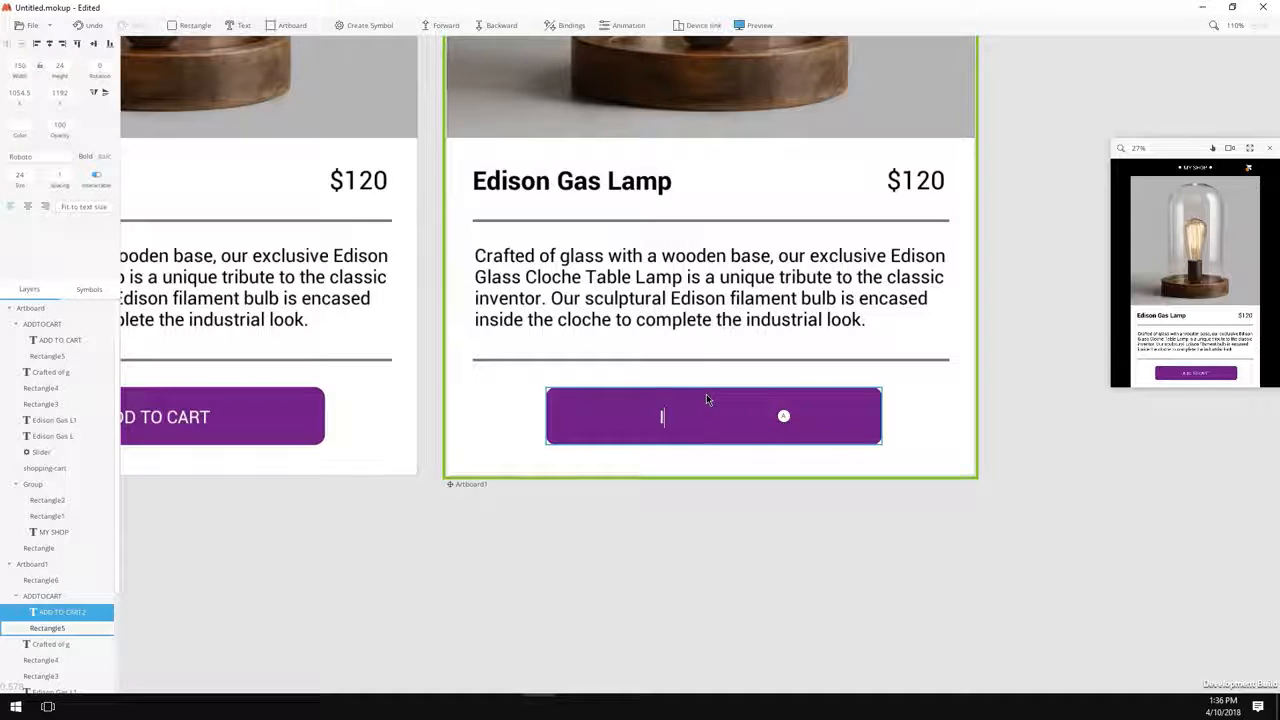
{"action": "type", "text": "TEM ADDED"}
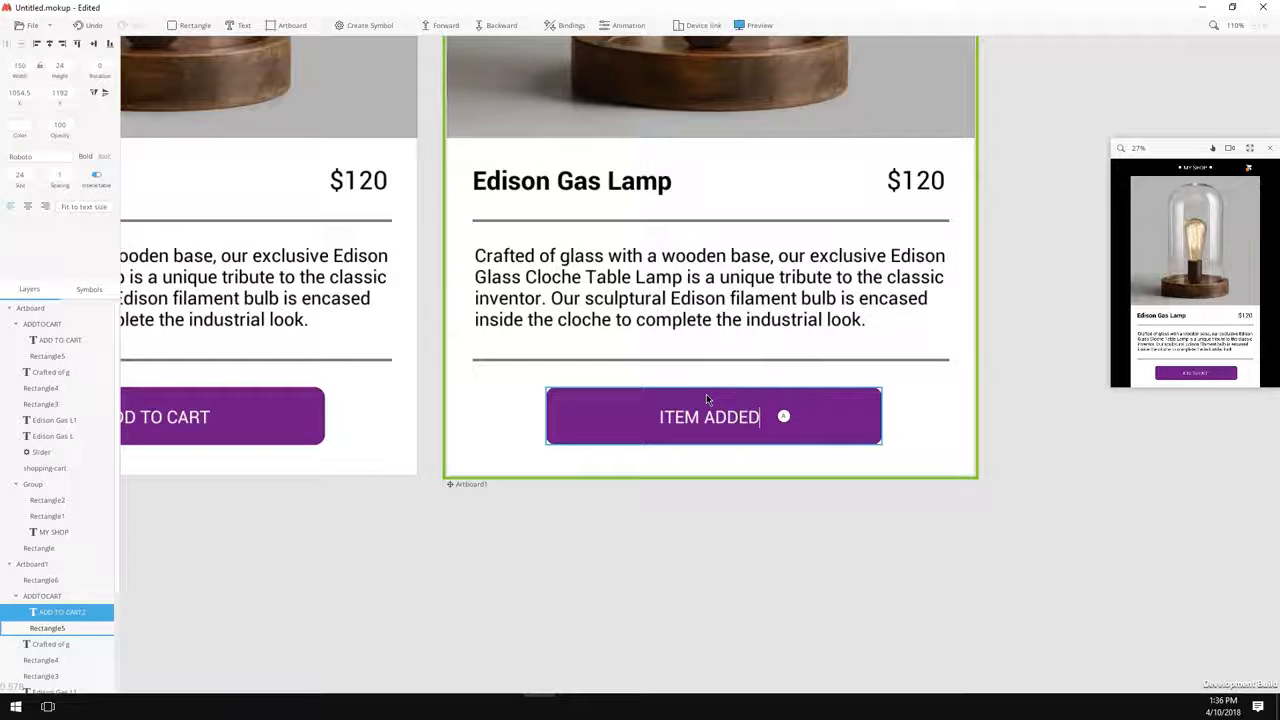
{"action": "key", "text": "Escape"}
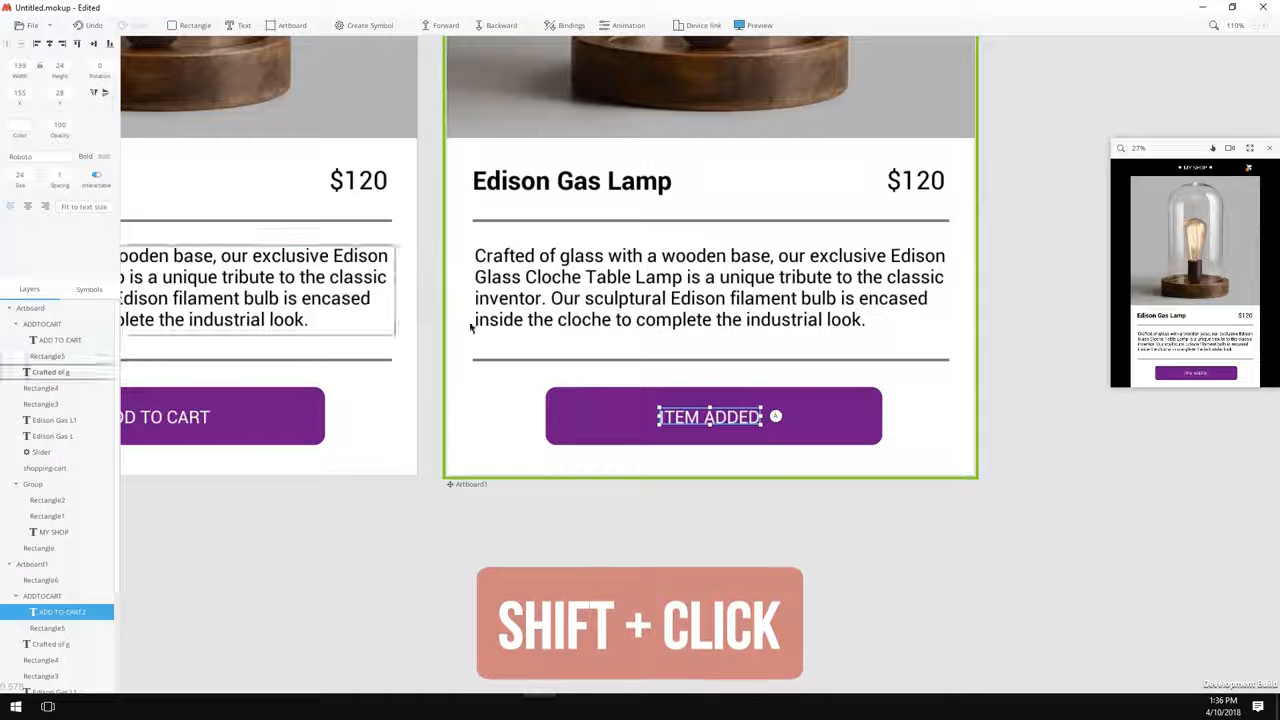
{"action": "left_click", "coordinate": [582, 406], "text": "shift"}
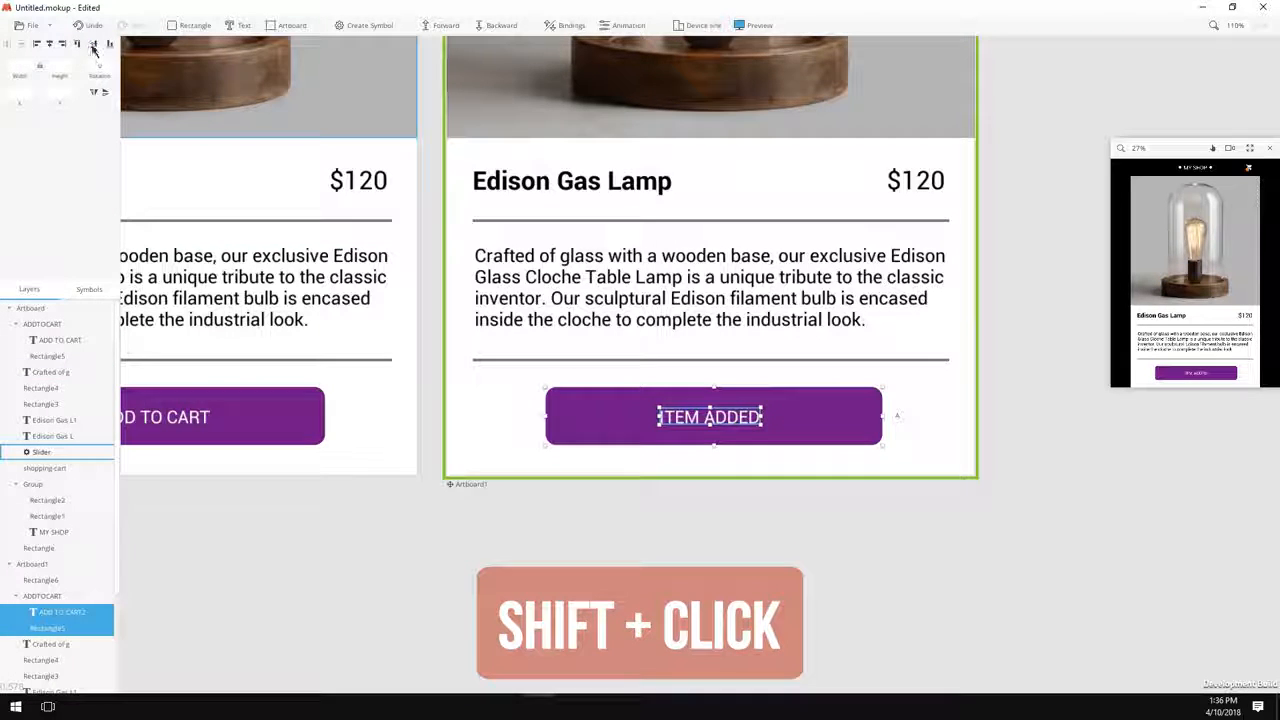
{"action": "left_click", "coordinate": [49, 44]}
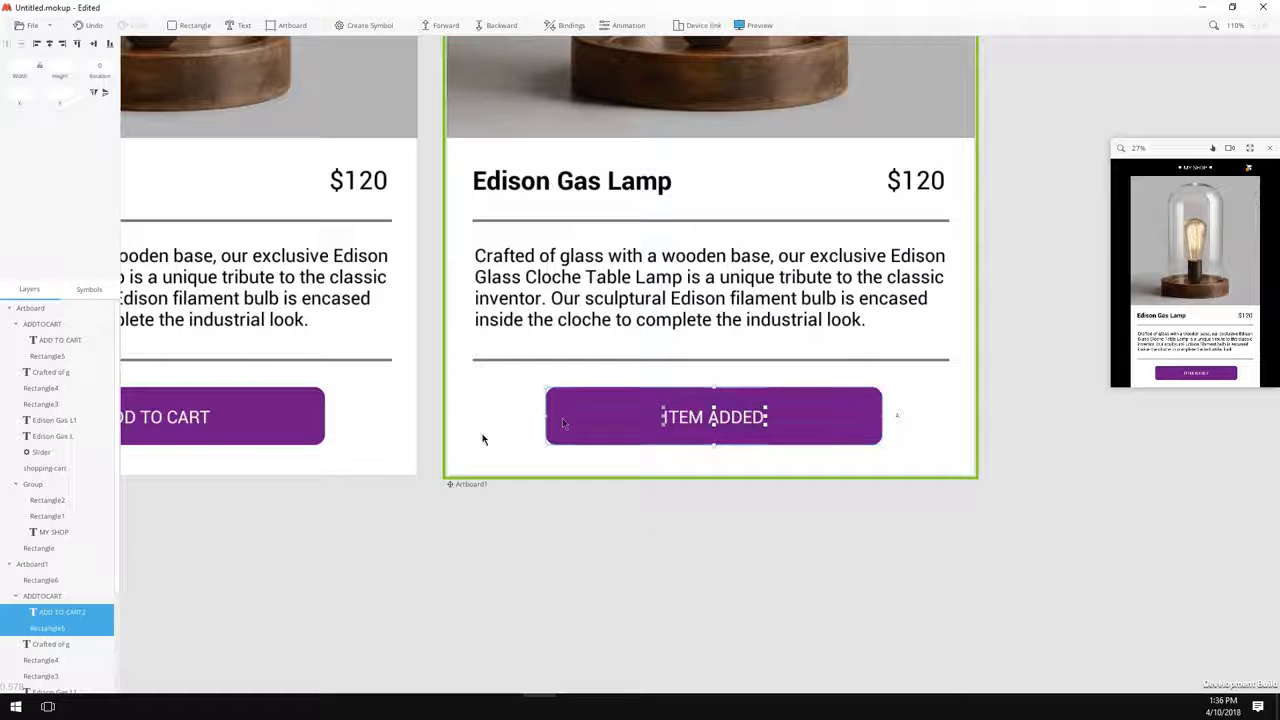
- Fill the ITEM ADDED button's rectangle with a lighter, muted purple
{"action": "left_click", "coordinate": [590, 420]}
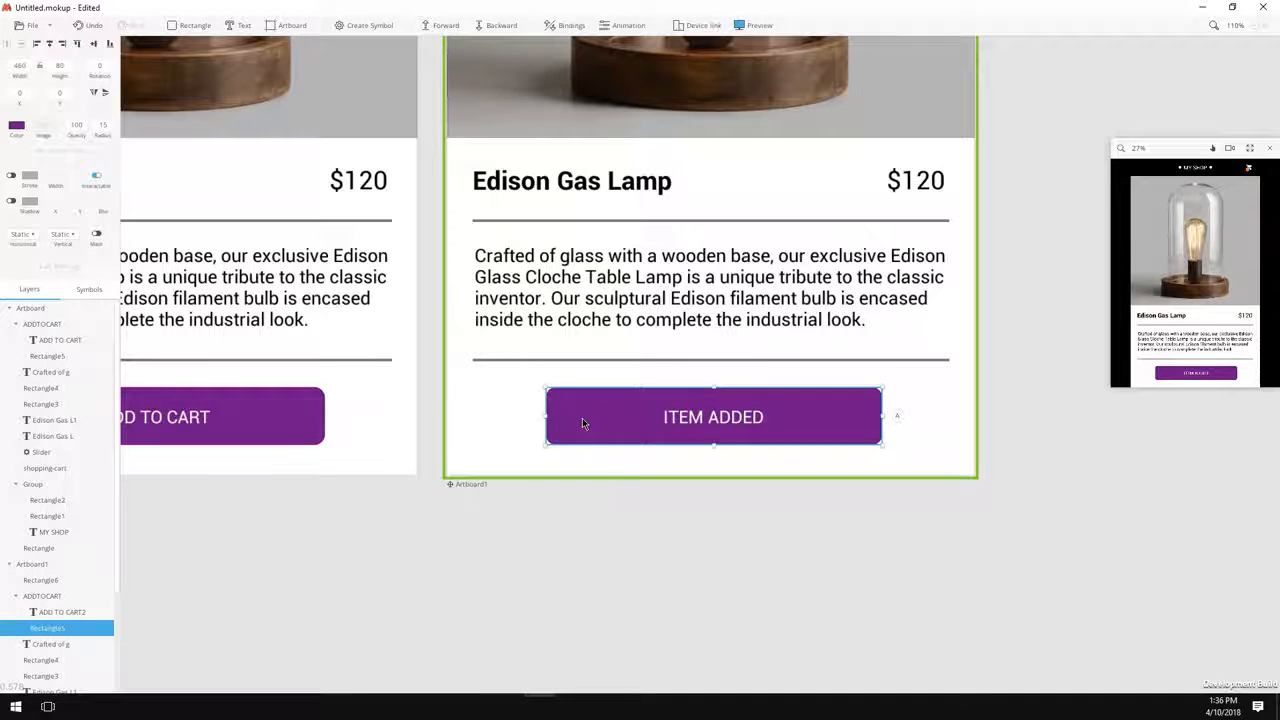
{"action": "left_click", "coordinate": [16, 126]}
{"action": "left_click_drag", "start_coordinate": [108, 190], "coordinate": [82, 208]}
{"action": "left_click", "coordinate": [491, 461]}
- Link the Click event of the first artboard's ADDTOCART group to Artboard1
{"action": "scroll", "coordinate": [491, 461], "scroll_direction": "down", "scroll_amount": 4}
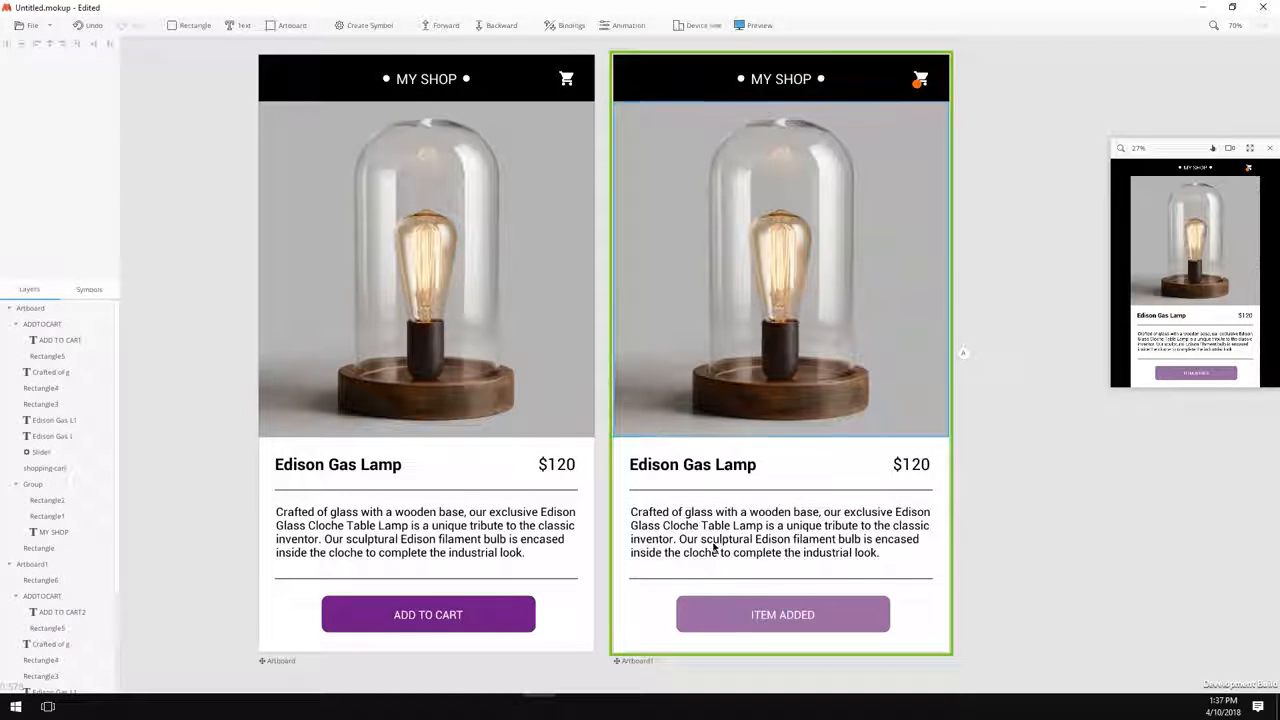
{"action": "left_click", "coordinate": [510, 622]}
{"action": "left_click", "coordinate": [505, 618]}
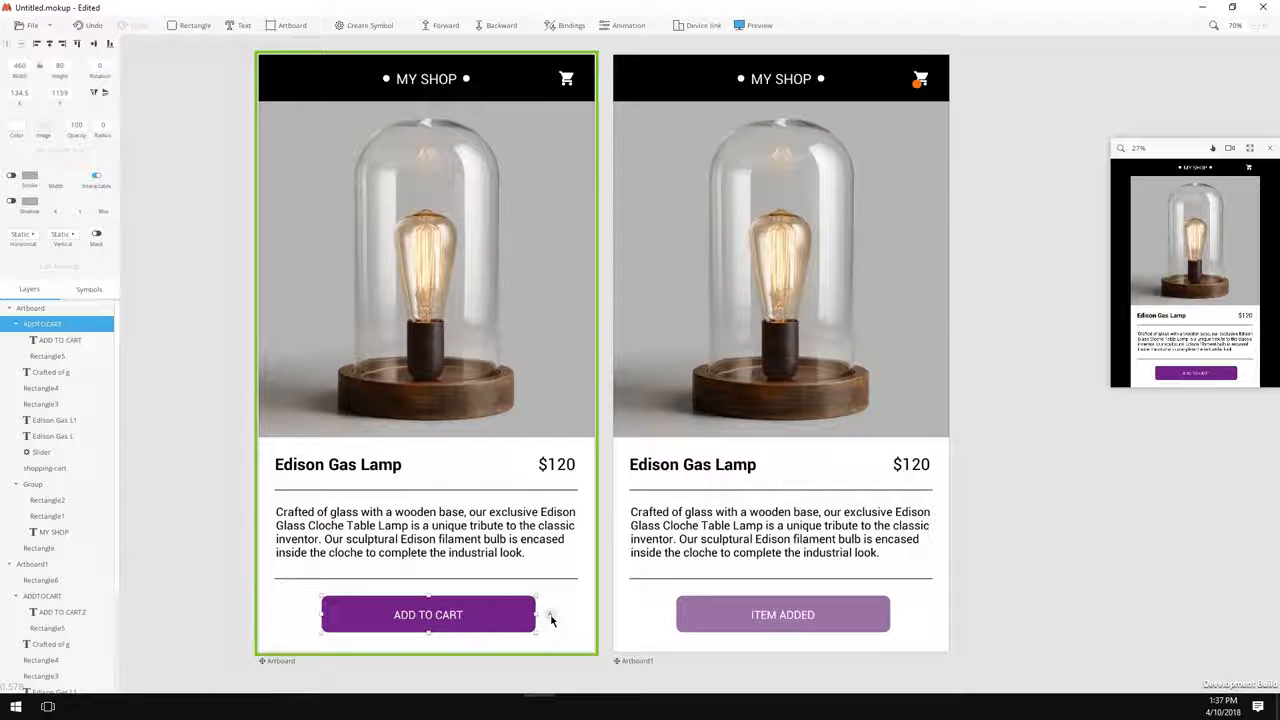
{"action": "left_click", "coordinate": [549, 616]}
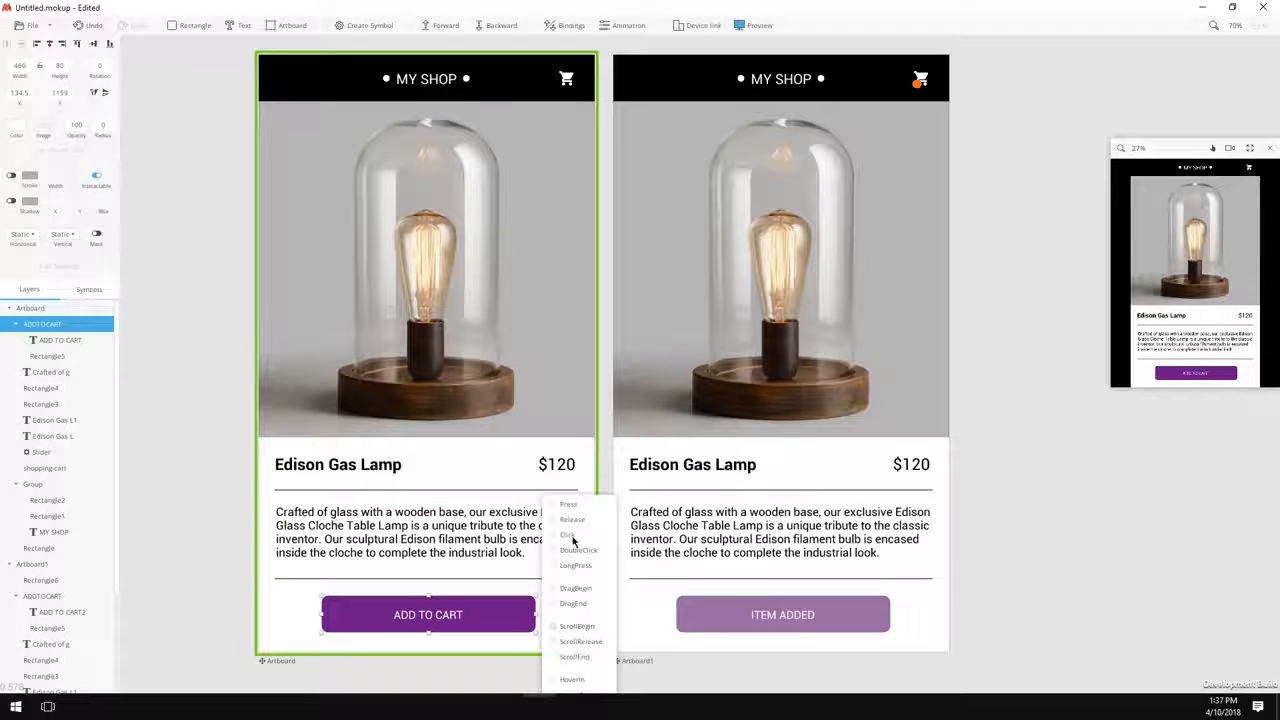
{"action": "left_click_drag", "start_coordinate": [508, 621], "coordinate": [517, 506]}
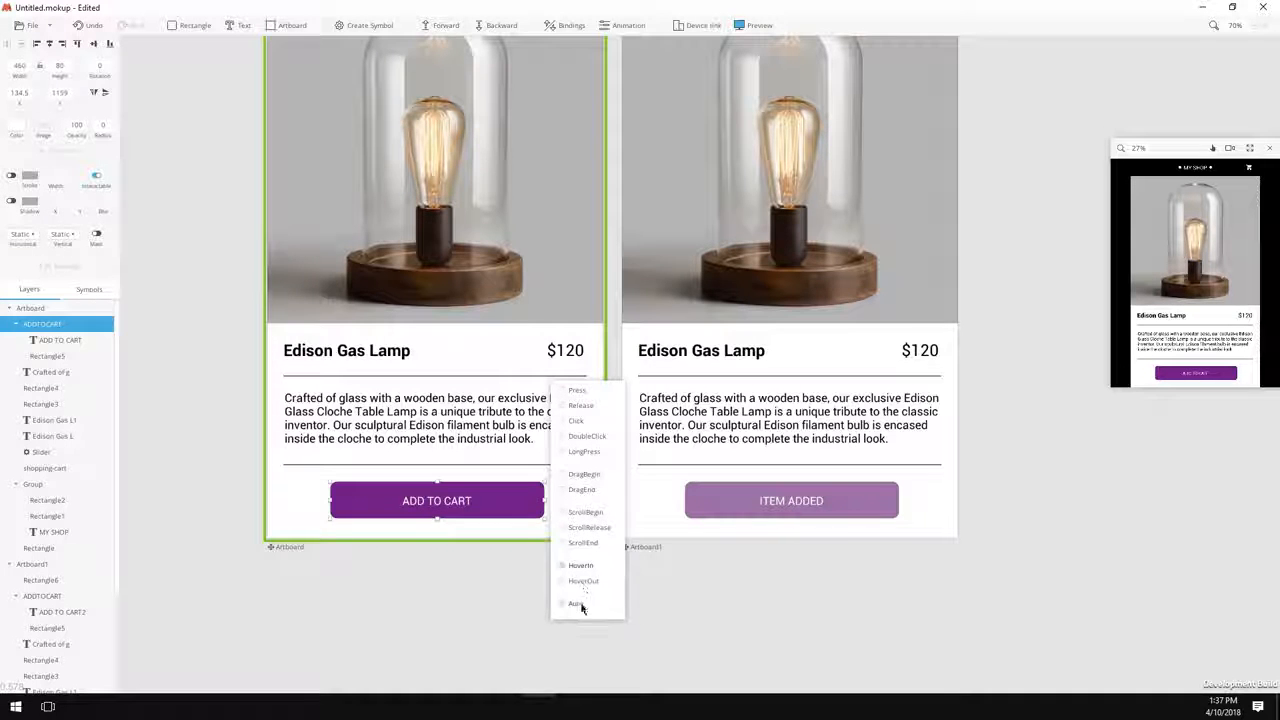
{"action": "left_click_drag", "start_coordinate": [576, 423], "coordinate": [932, 501]}
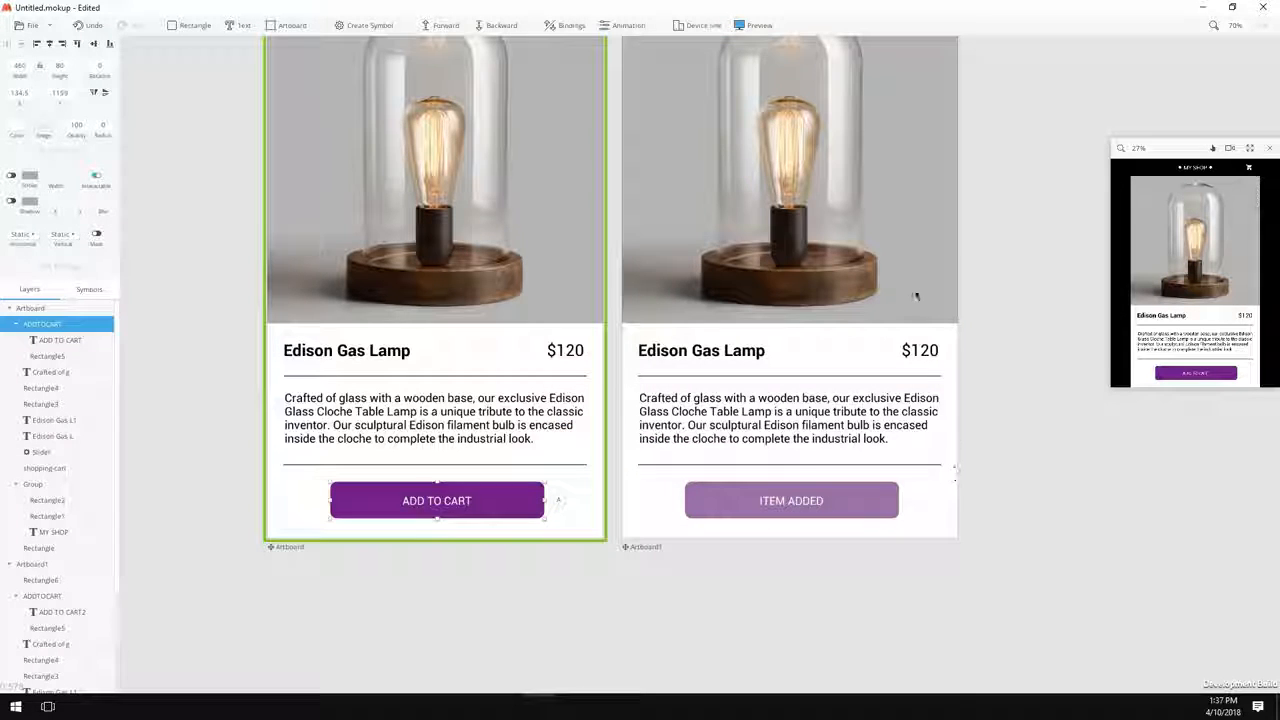
- Link the Click event of the ITEM ADDED button group back to the first artboard
{"action": "scroll", "coordinate": [915, 296], "scroll_direction": "up", "scroll_amount": 3}
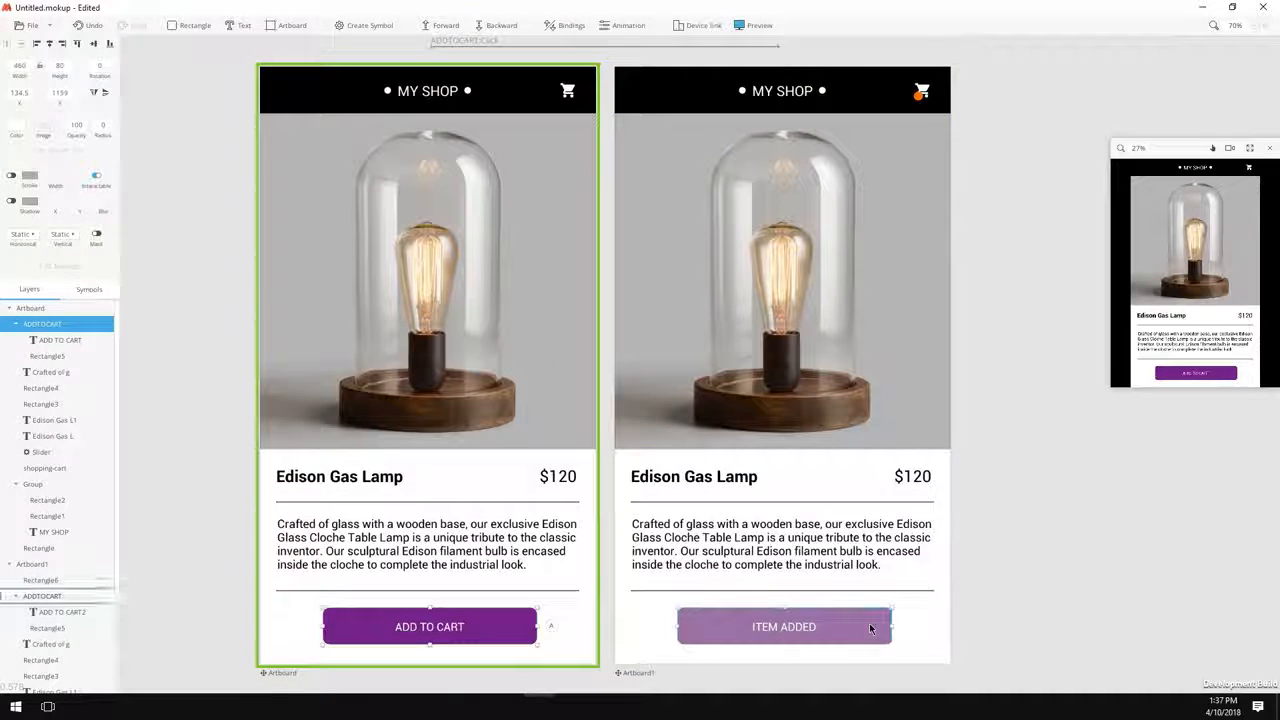
{"action": "left_click", "coordinate": [870, 628]}
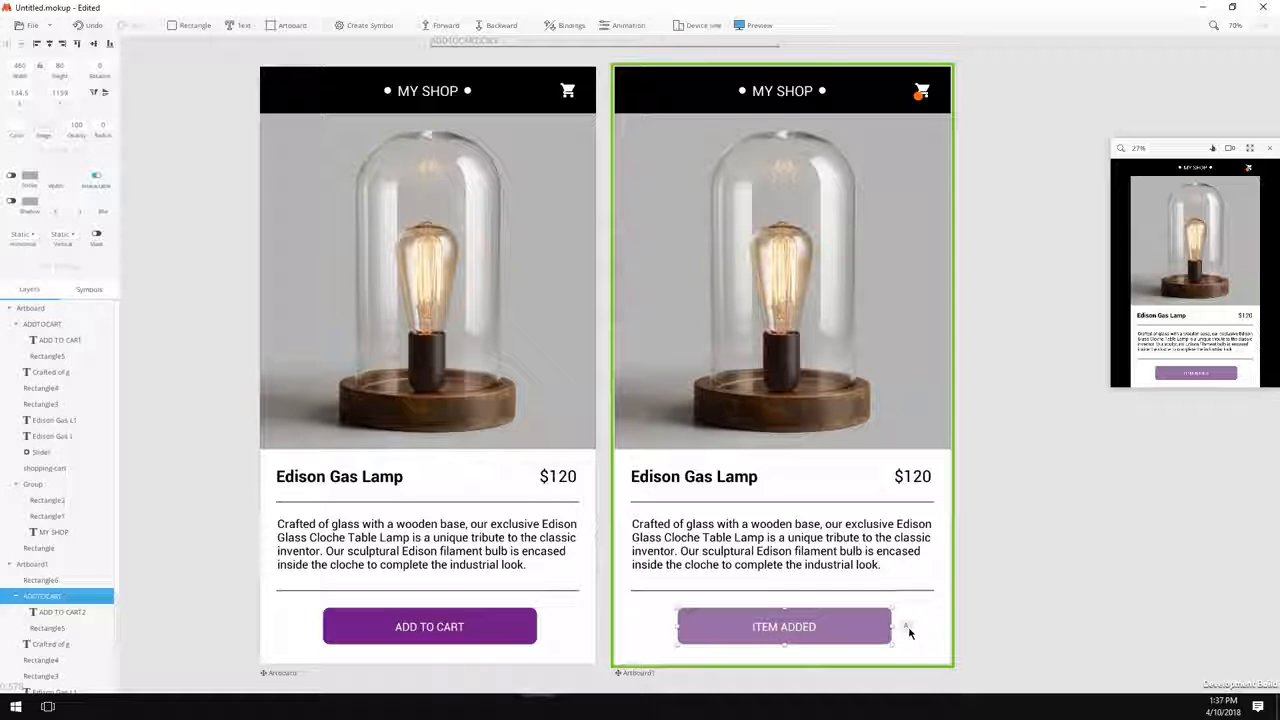
{"action": "left_click", "coordinate": [907, 628]}
{"action": "left_click_drag", "start_coordinate": [933, 551], "coordinate": [570, 640]}
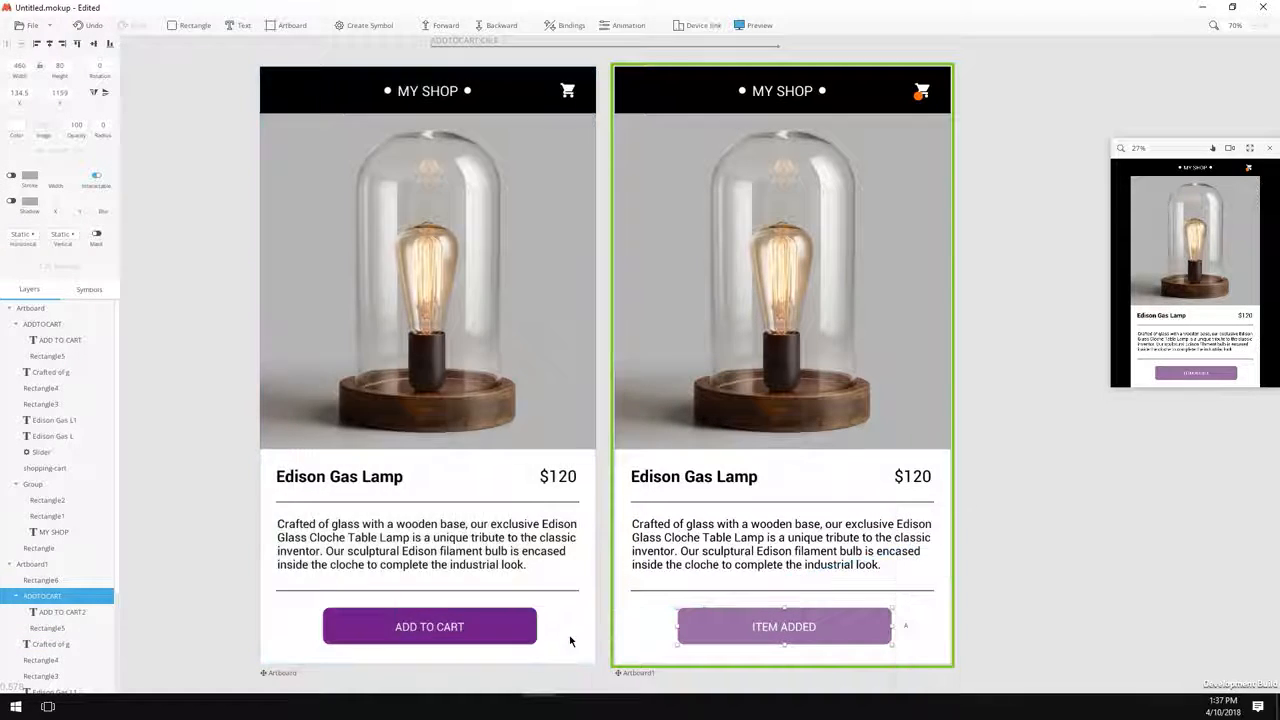
- Enlarge the preview window and show the first artboard in it
{"action": "left_click_drag", "start_coordinate": [1115, 395], "coordinate": [973, 626]}
{"action": "left_click_drag", "start_coordinate": [970, 138], "coordinate": [945, 105]}
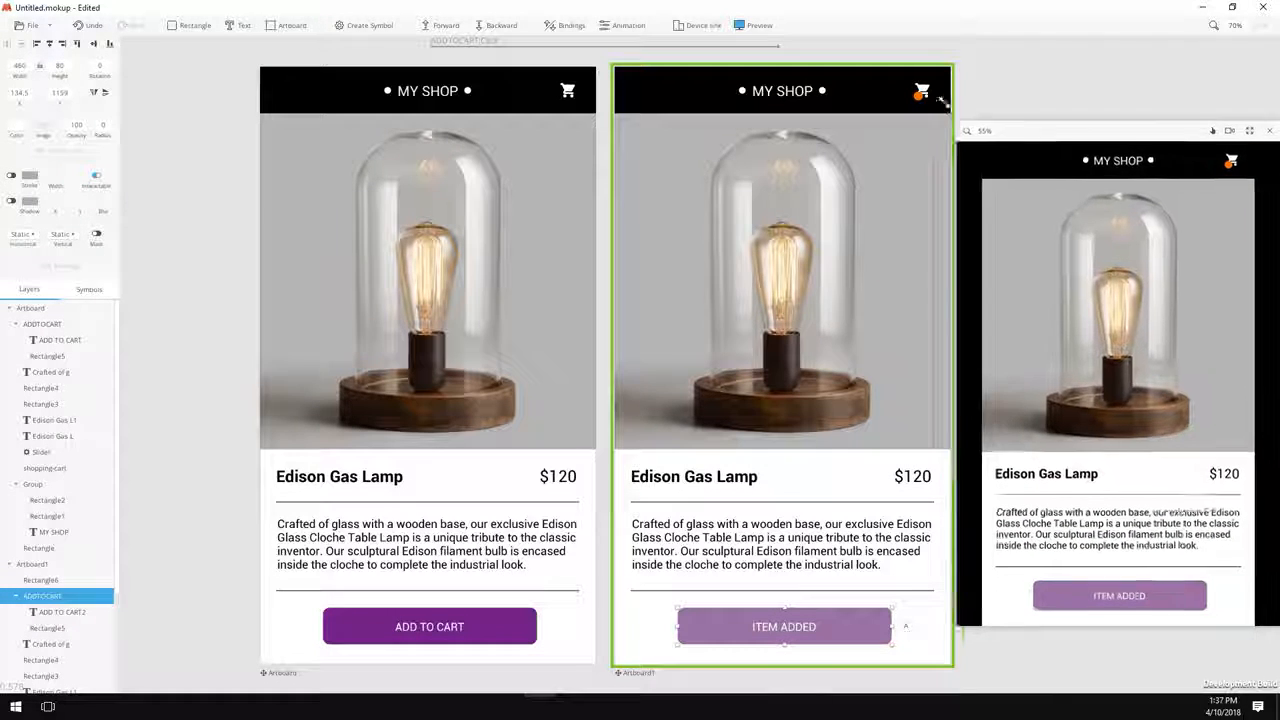
{"action": "left_click", "coordinate": [609, 365]}
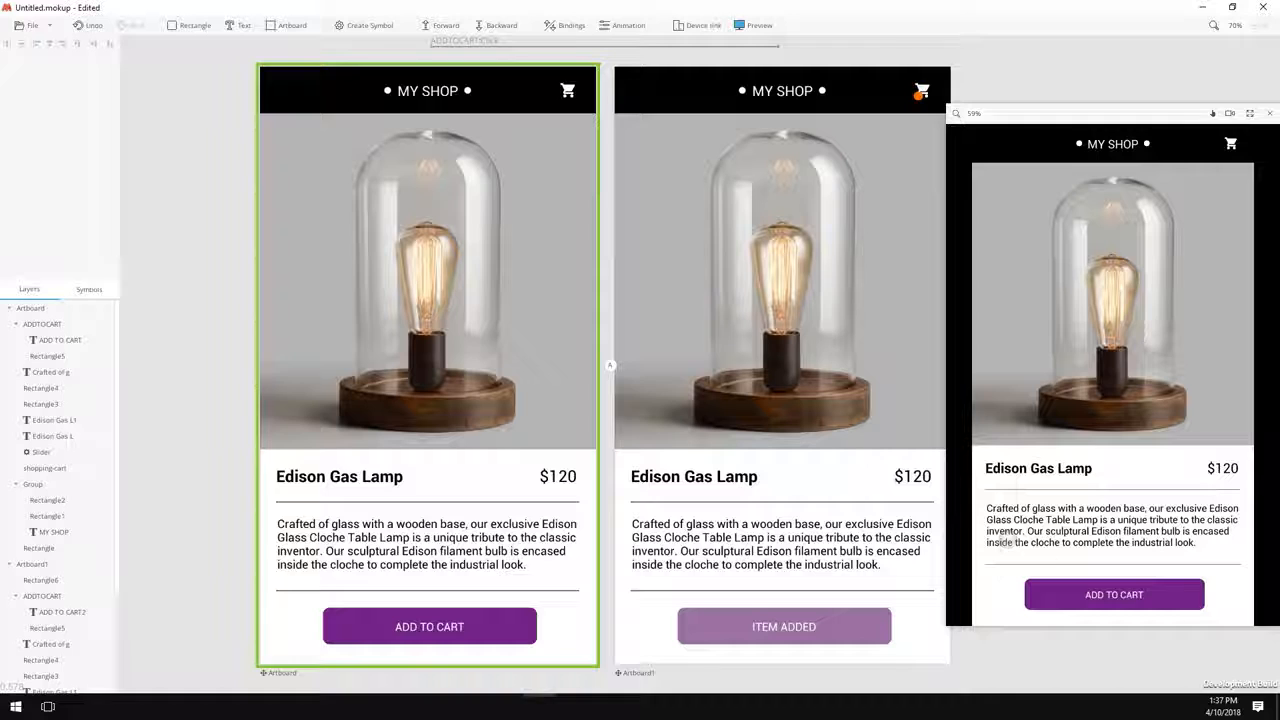
- Test the cart button's switching between both artboards in the preview, and try swiping the lamp image sideways
{"action": "left_click", "coordinate": [1114, 594]}
{"action": "left_click", "coordinate": [1114, 594]}
{"action": "left_click", "coordinate": [1114, 594]}
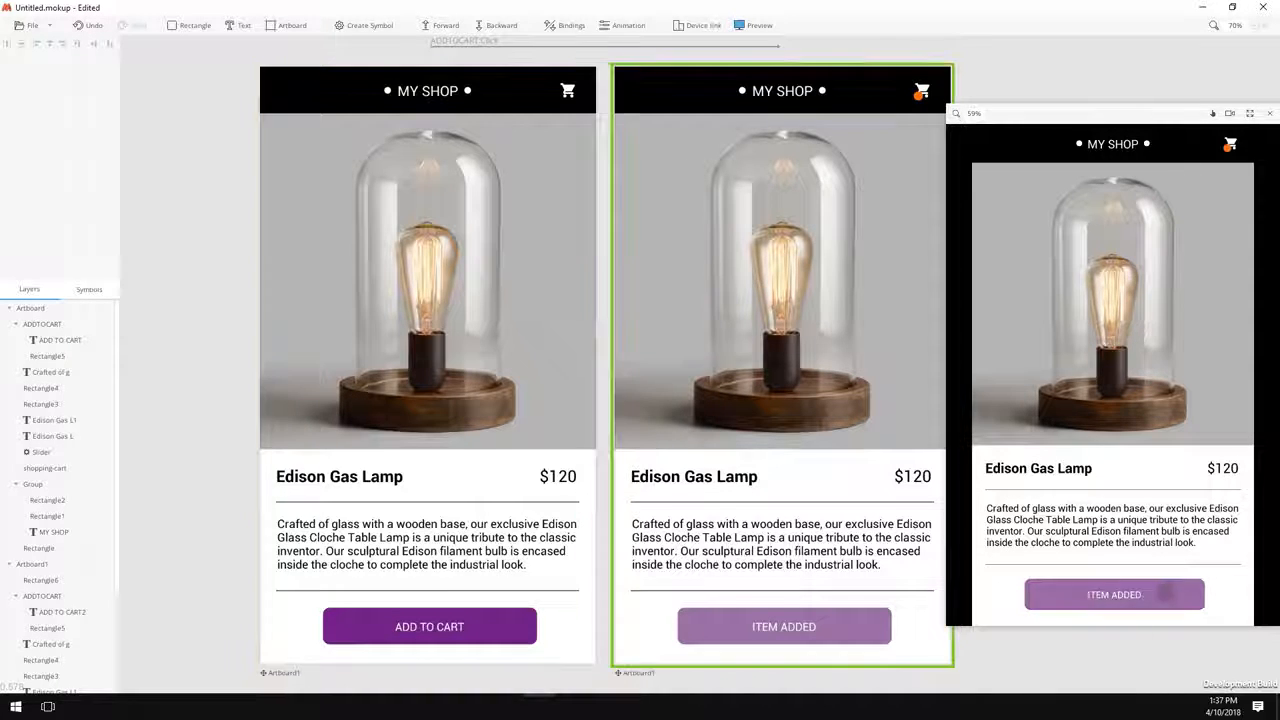
{"action": "left_click", "coordinate": [1114, 594]}
{"action": "left_click", "coordinate": [1114, 594]}
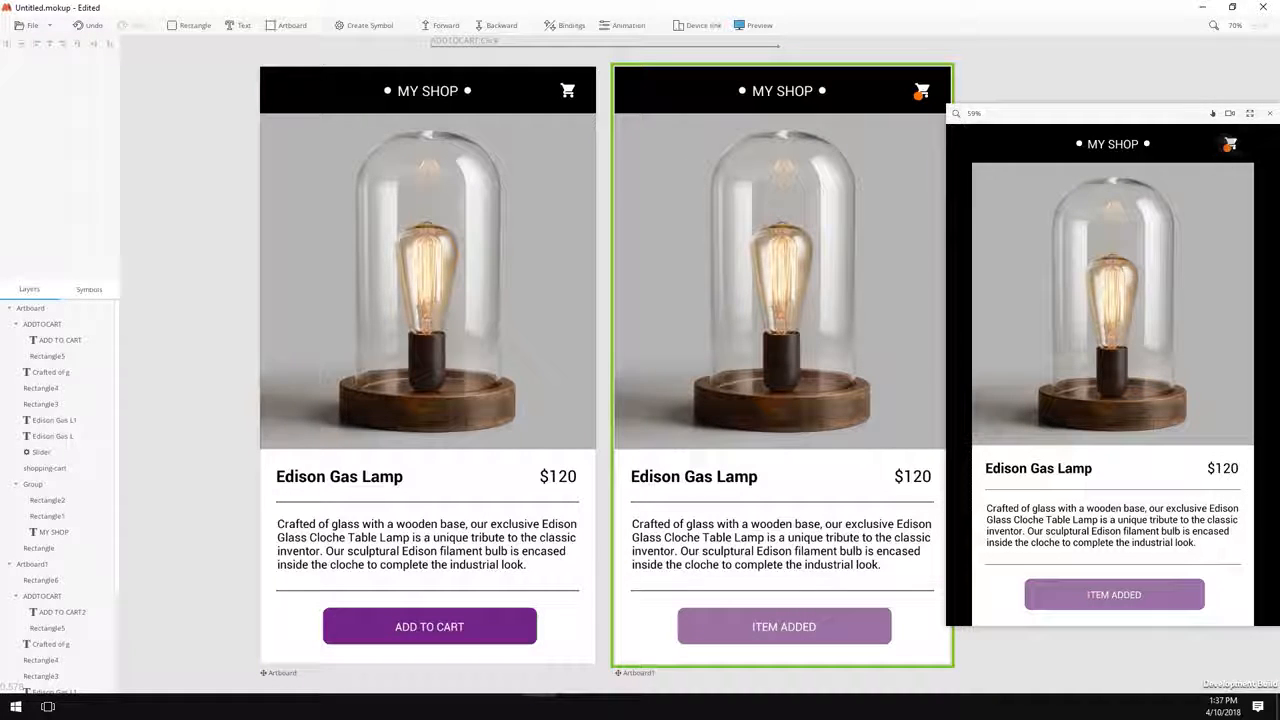
{"action": "left_click", "coordinate": [1155, 595]}
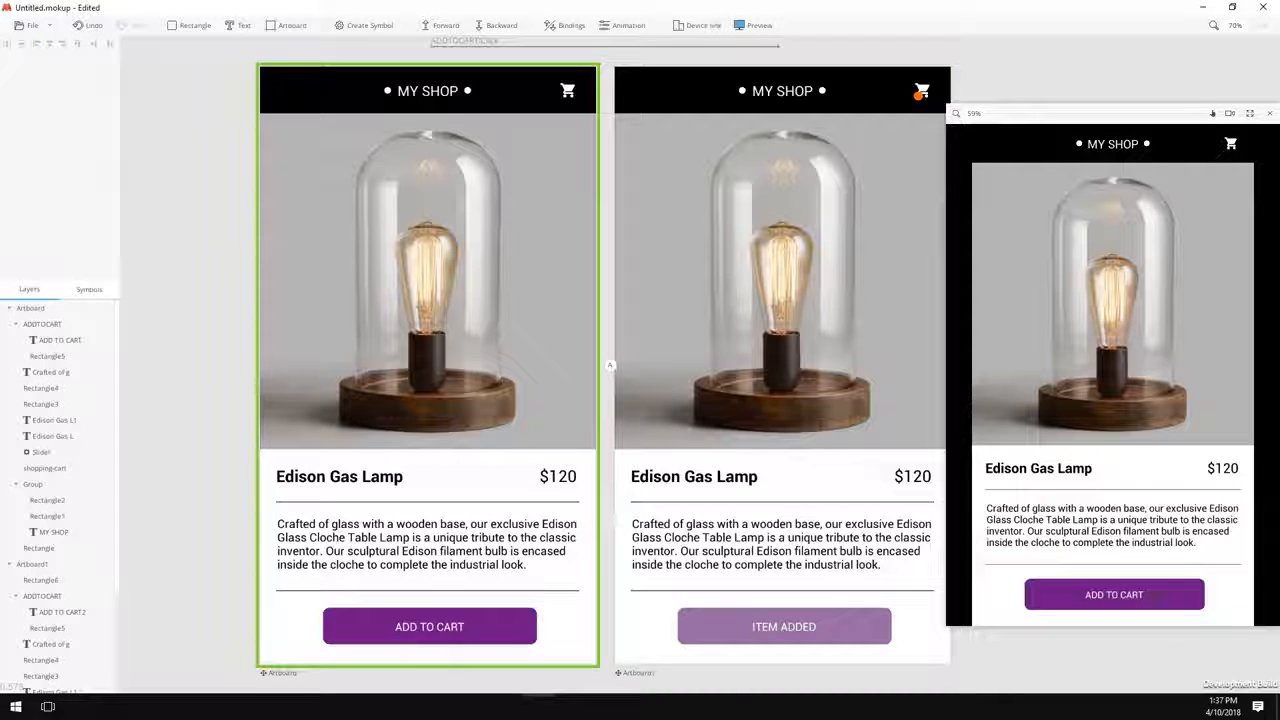
{"action": "left_click", "coordinate": [1155, 594]}
{"action": "mouse_move", "coordinate": [1190, 385]}
{"action": "left_mouse_down"}
{"action": "mouse_move", "coordinate": [1077, 374]}
{"action": "mouse_move", "coordinate": [1168, 374]}
{"action": "left_mouse_up"}
{"action": "left_click_drag", "start_coordinate": [1082, 374], "coordinate": [1170, 370]}
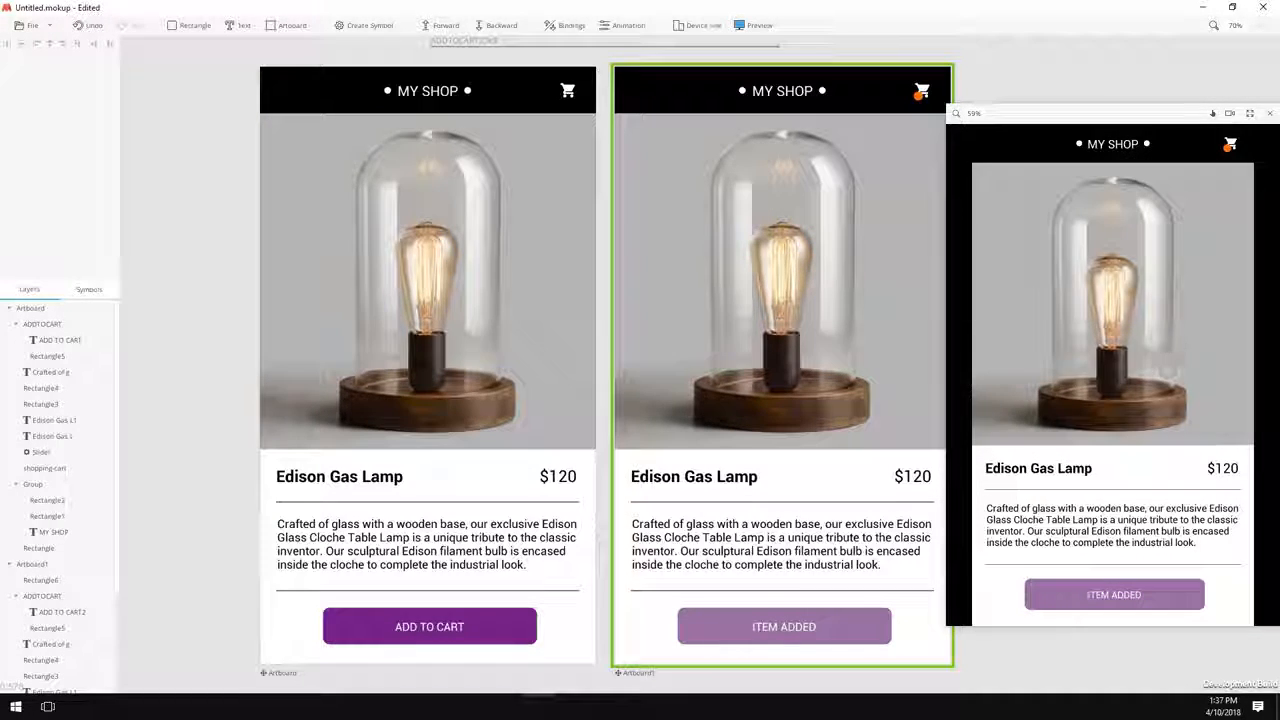